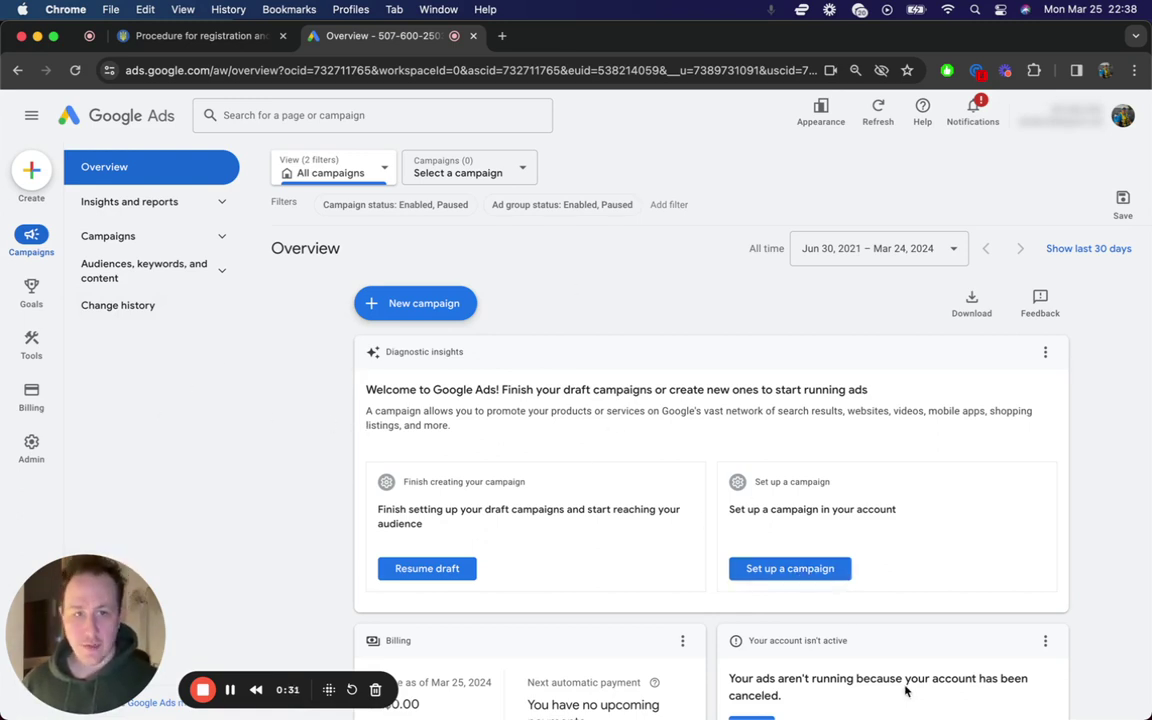
- Start a new campaign with Leads as the objective
left_click(31, 172)
left_click(63, 180)
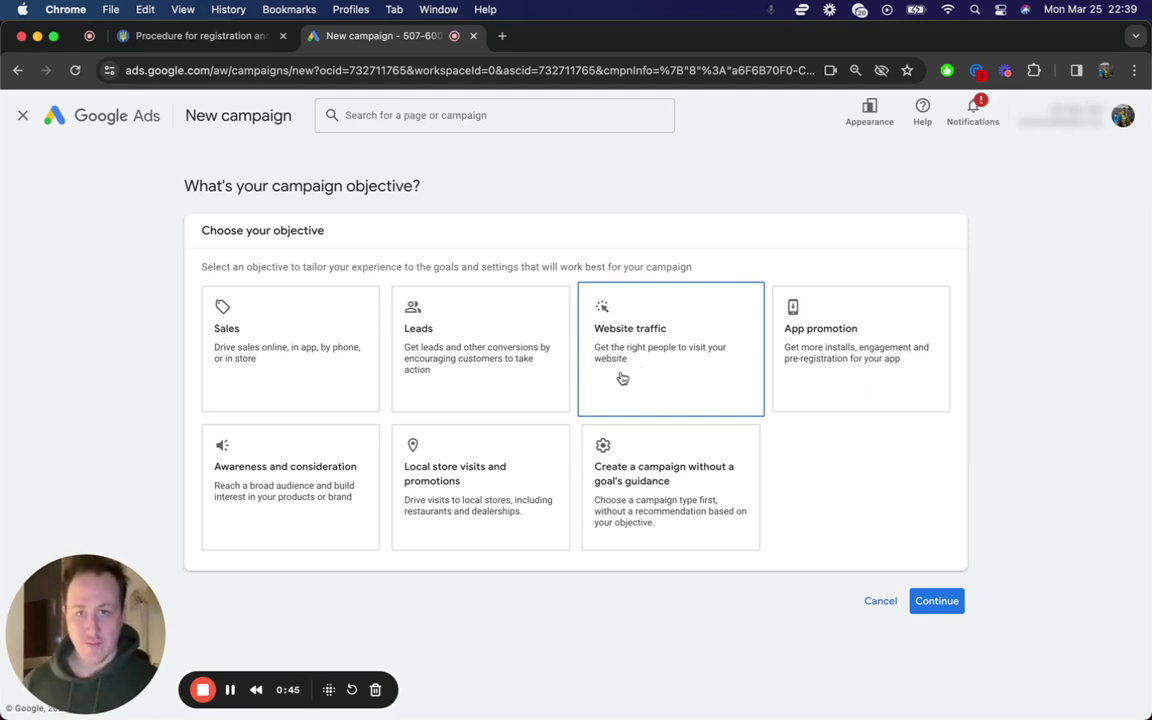
left_click(498, 373)
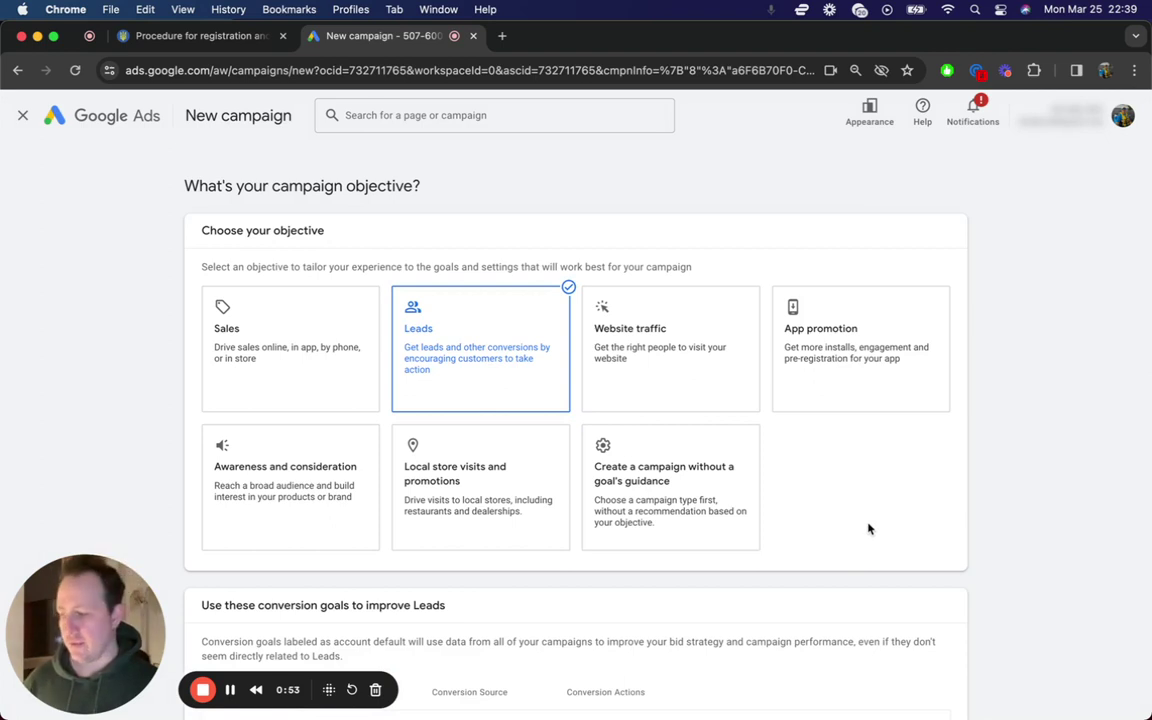
scroll(995, 467, "down", 2)
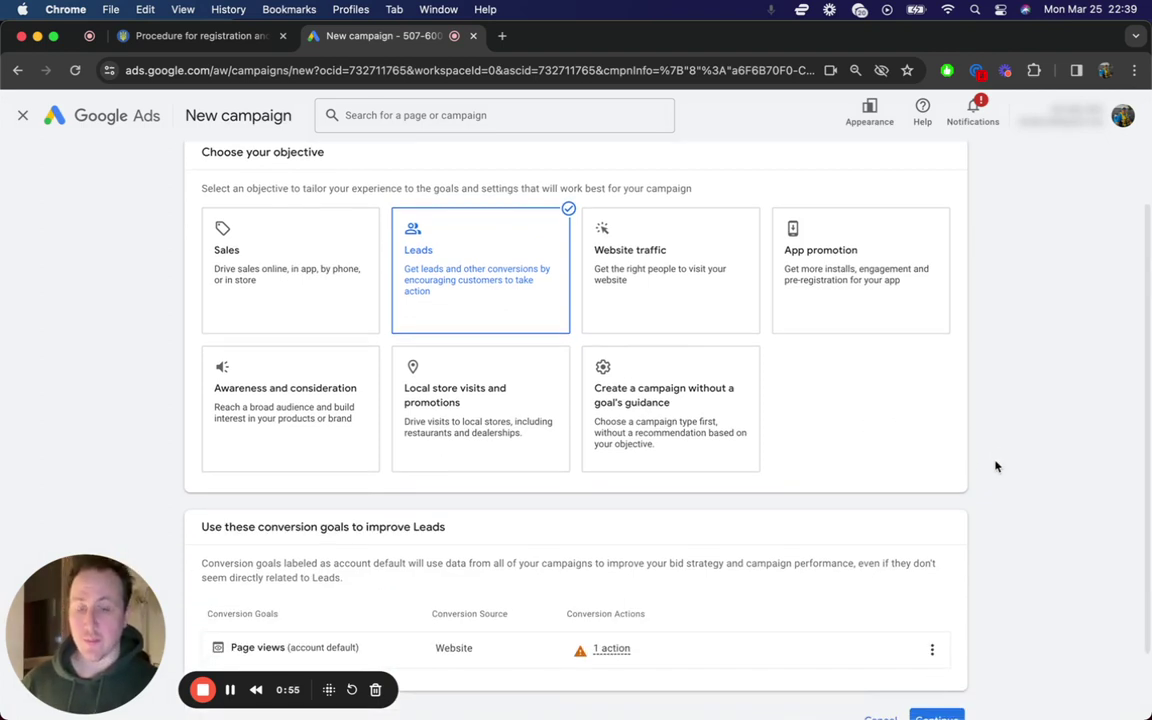
scroll(998, 467, "down", 2)
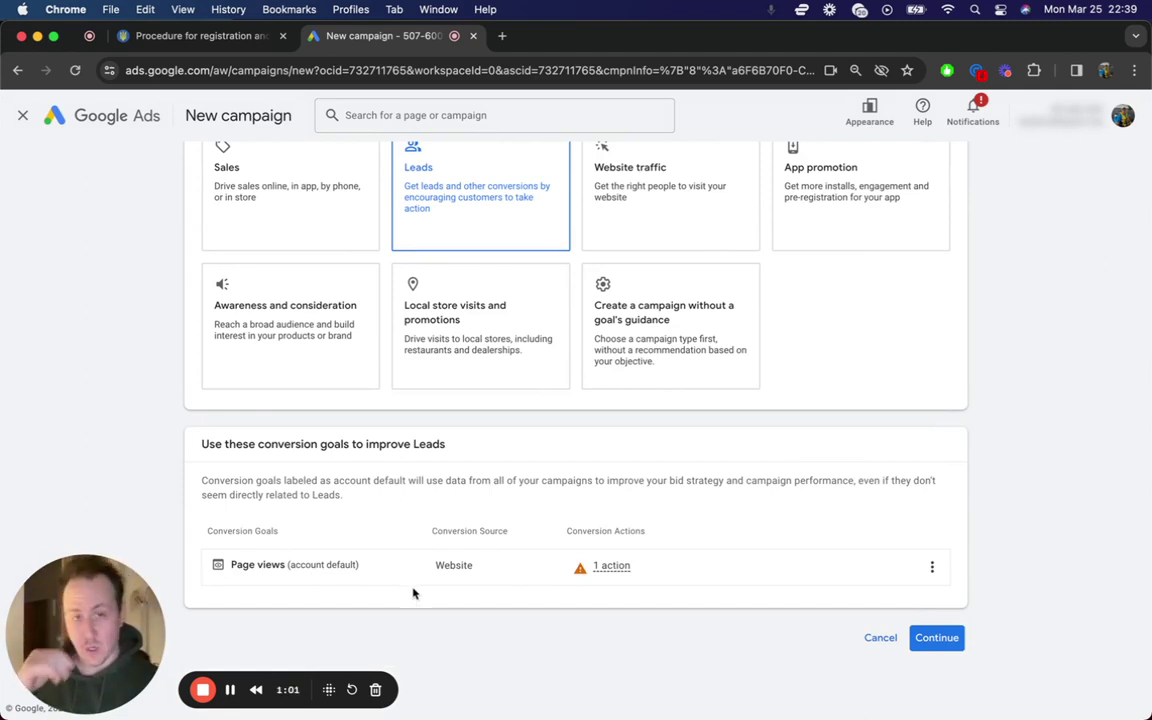
- Confirm the Leads objective and select Search as the campaign type
left_click(926, 638)
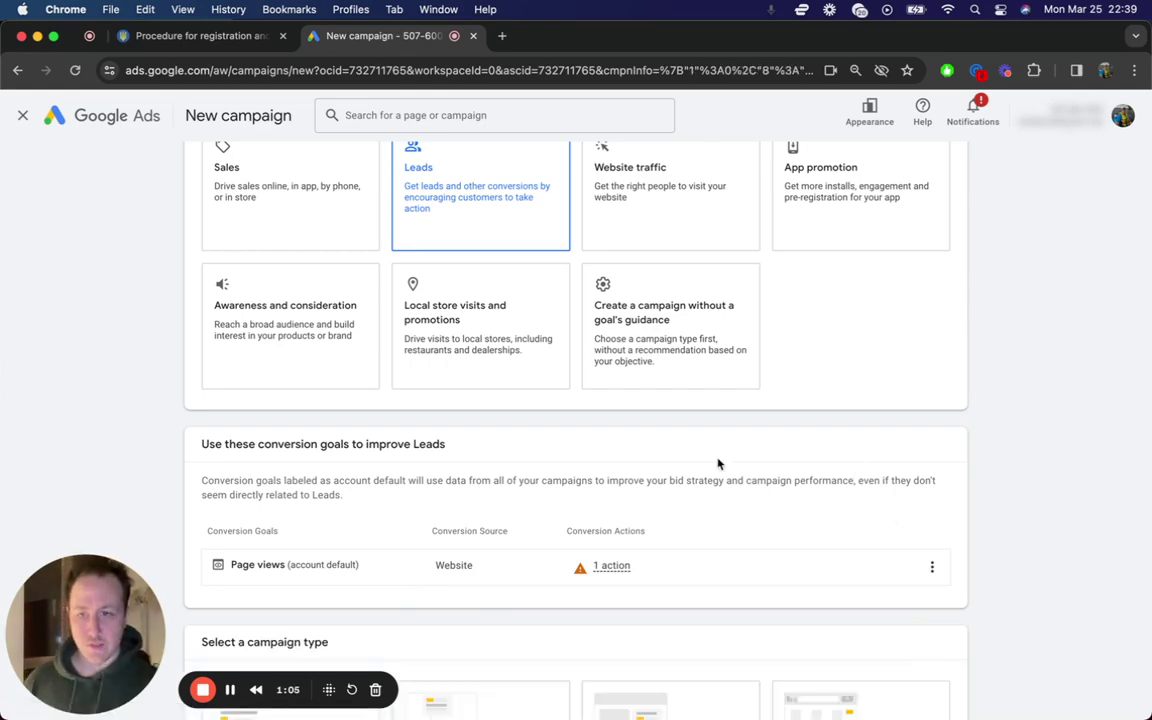
scroll(679, 450, "down", 4)
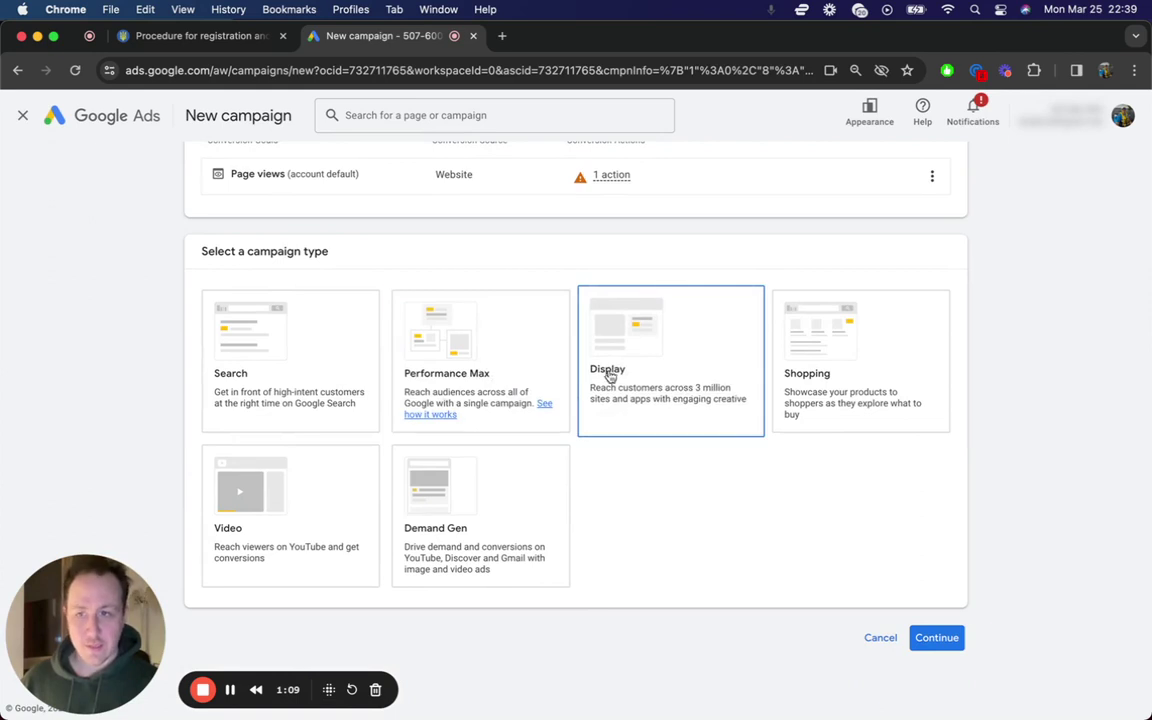
left_click(275, 340)
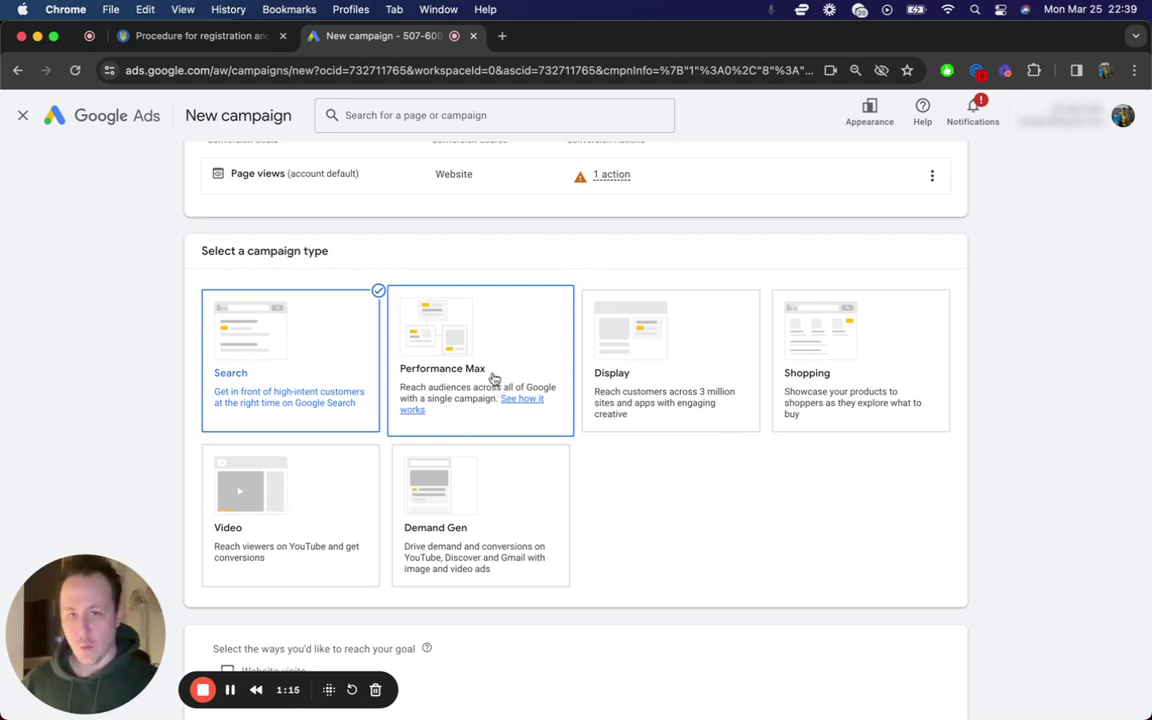
scroll(560, 340, "down", 1)
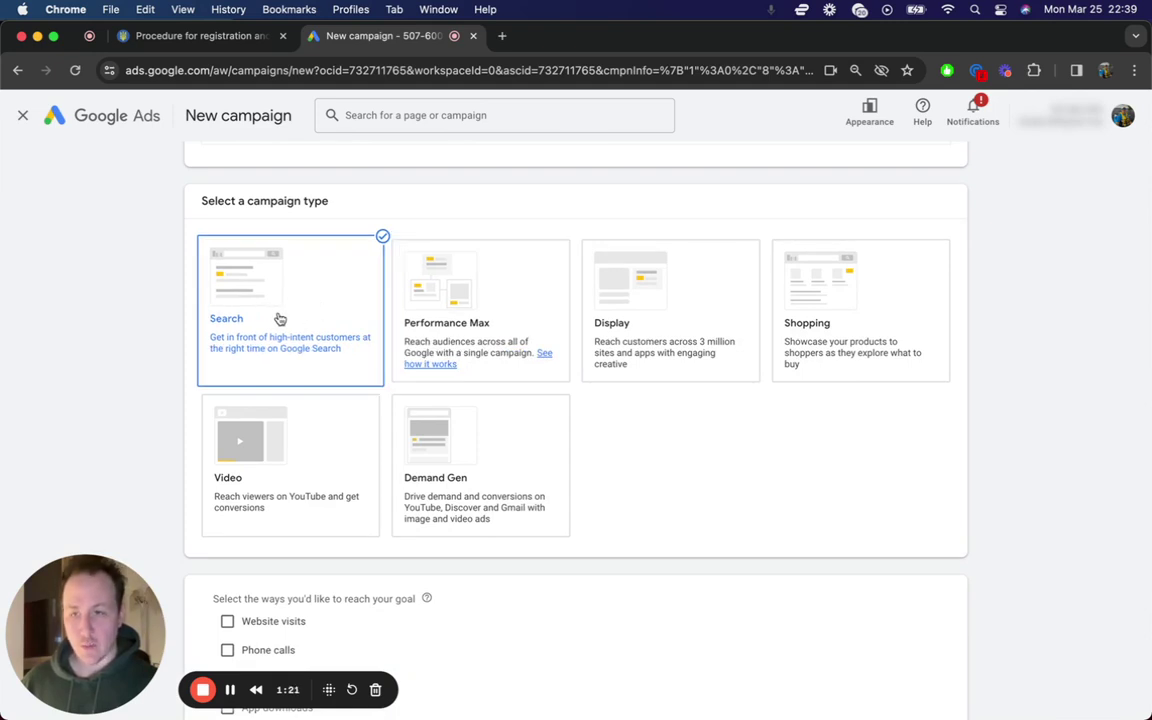
scroll(280, 318, "down", 5)
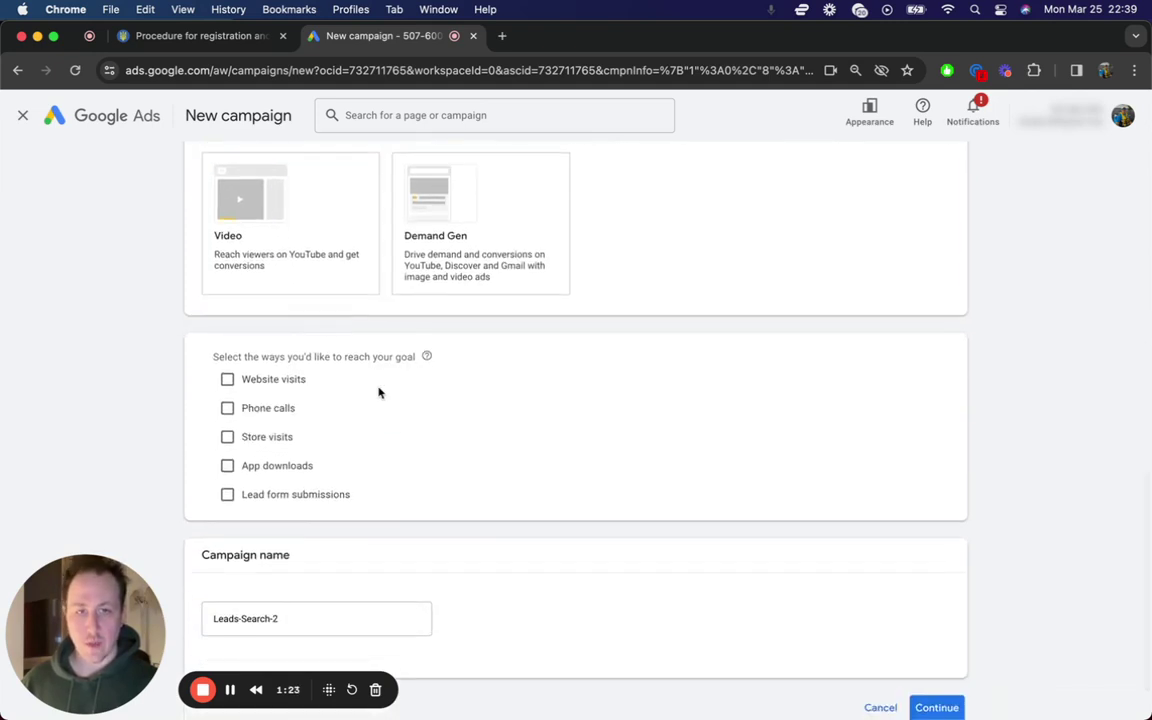
scroll(392, 392, "down", 1)
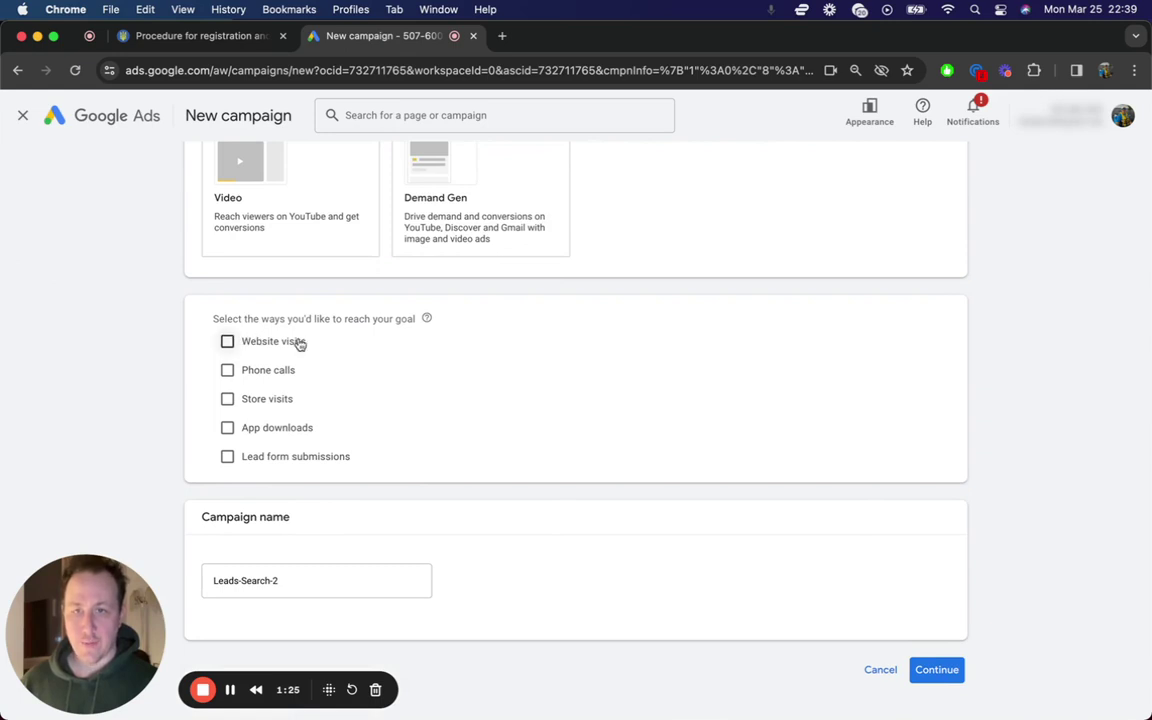
- Leave the Phone calls and Lead form submissions goal options unticked
left_click(227, 370)
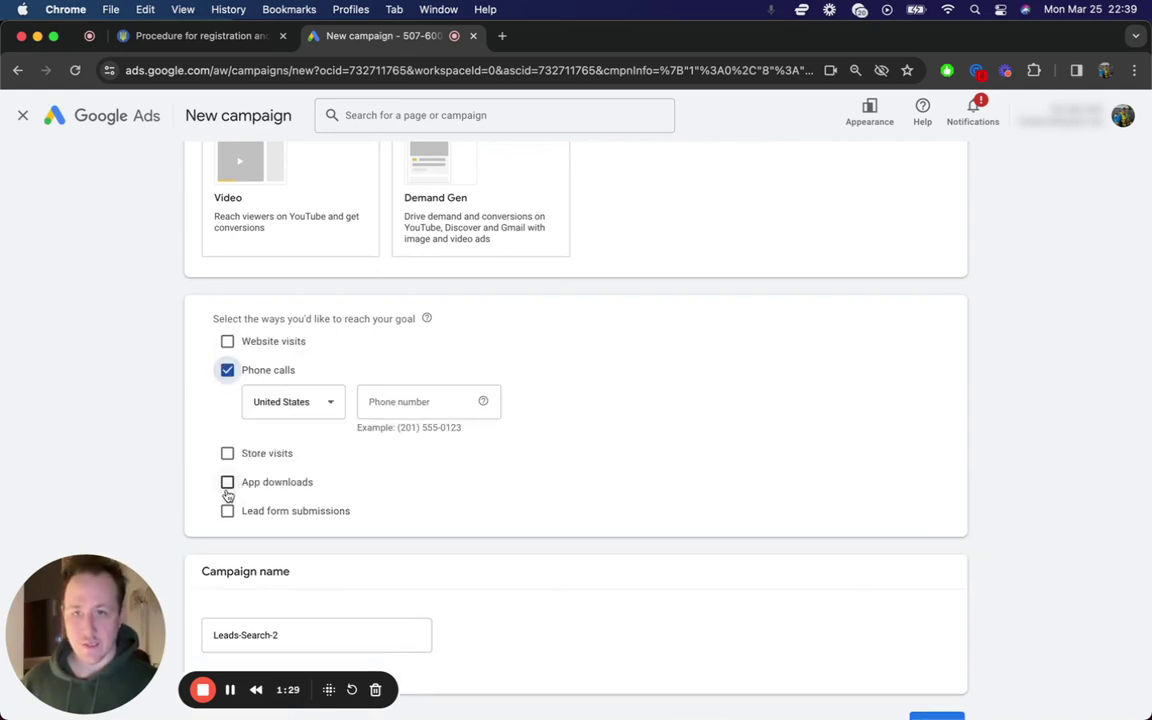
left_click(227, 511)
left_click(227, 514)
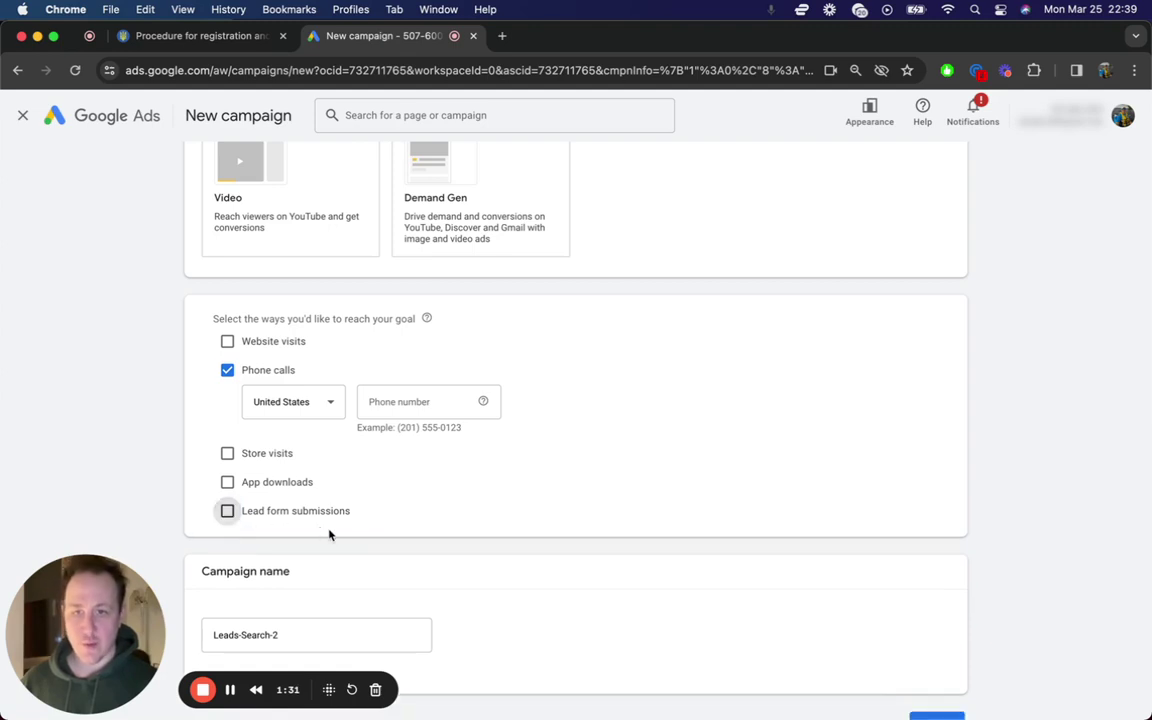
left_click(228, 370)
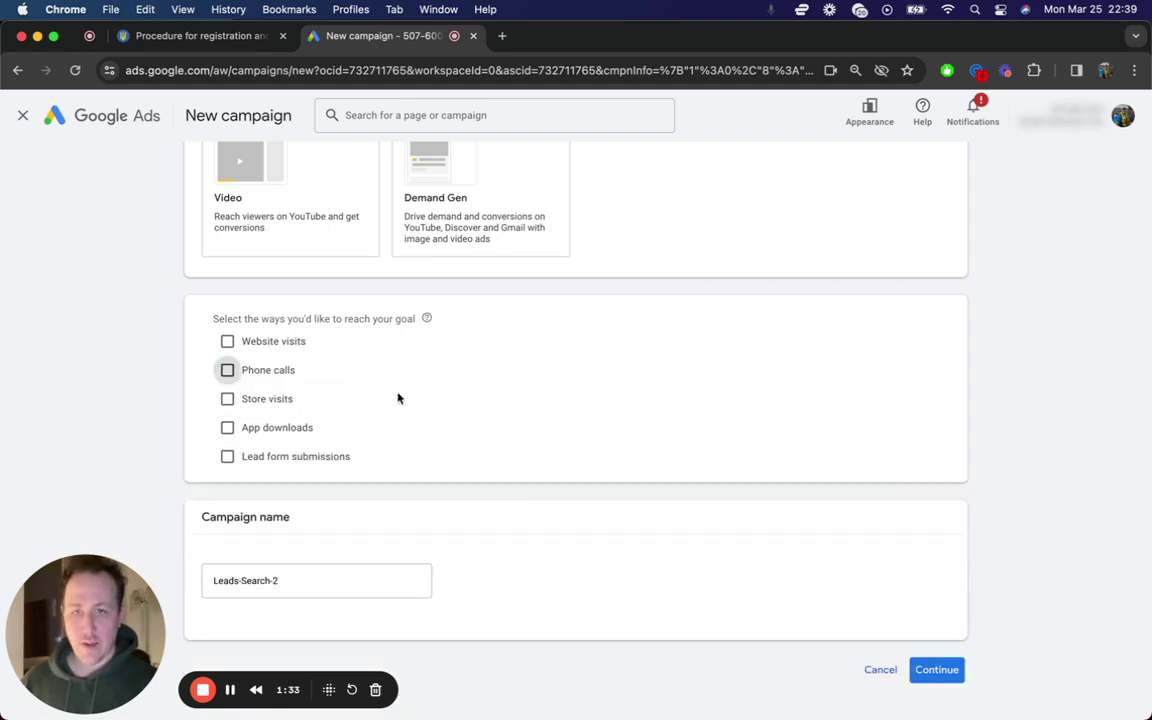
scroll(320, 470, "down", 1)
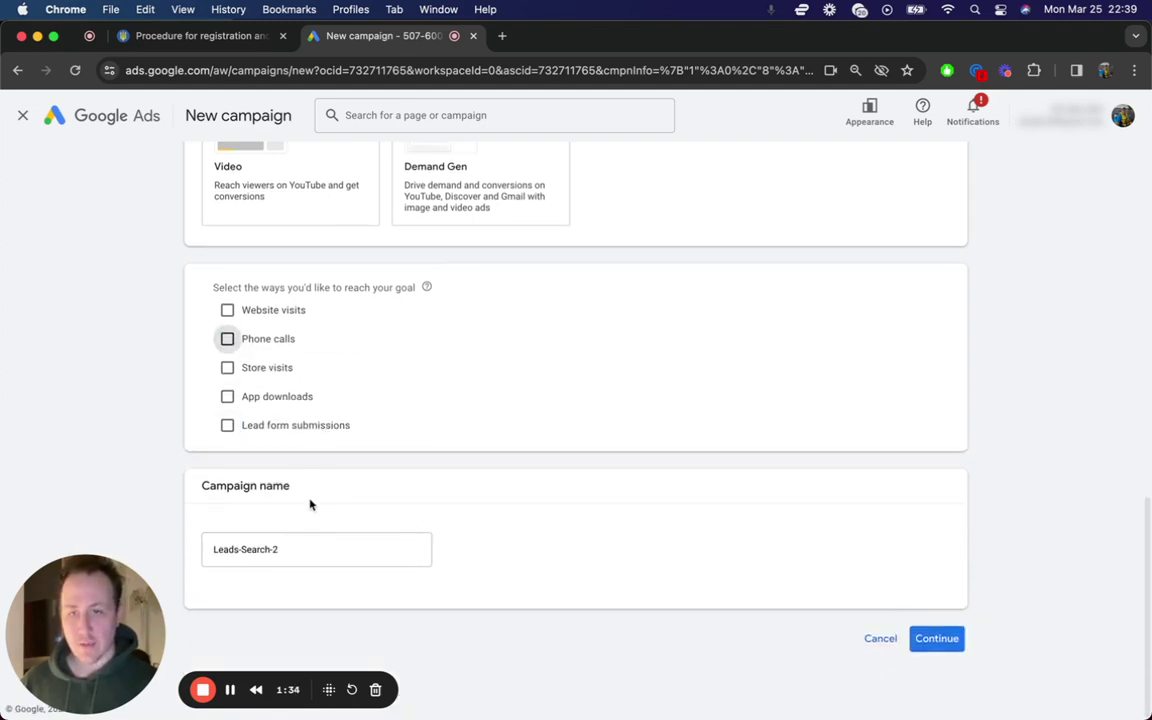
- Rename the campaign to 'Appliance Repair Leads Phoenix'
triple_click(280, 545)
type("APplia")
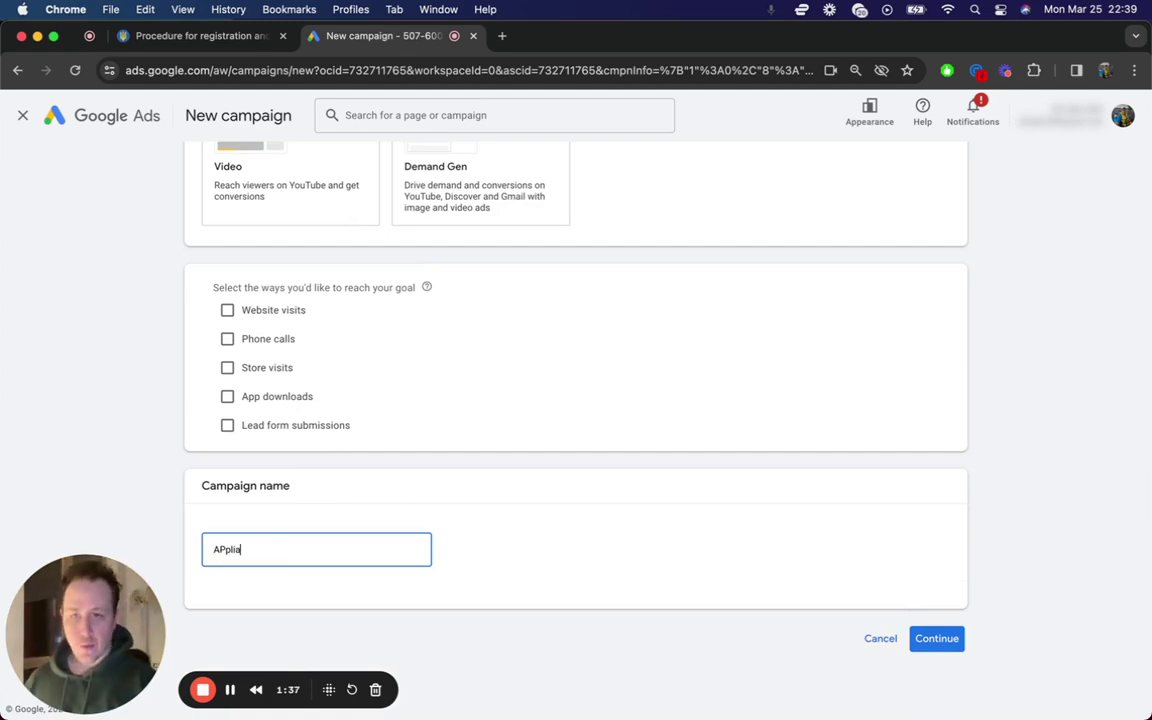
type("c")
key("super+a")
type("App")
key("super+a")
type("Ap")
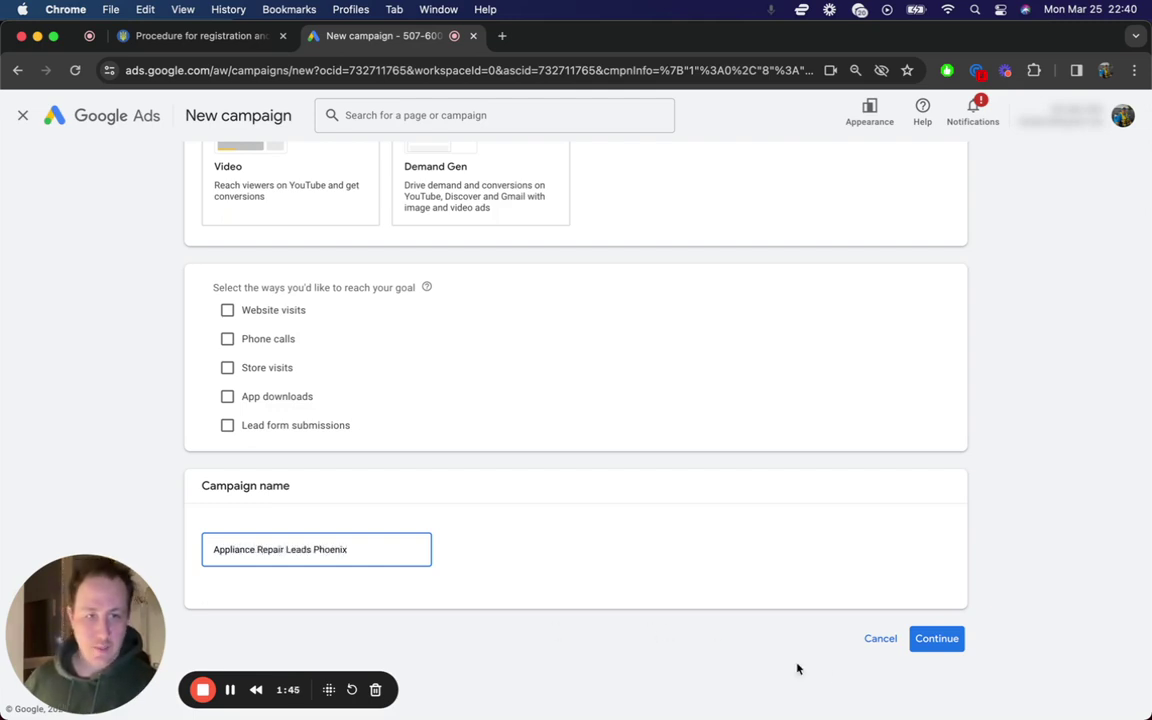
- Start a new campaign instead of the saved draft, keeping Conversions as bidding focus
left_click(937, 638)
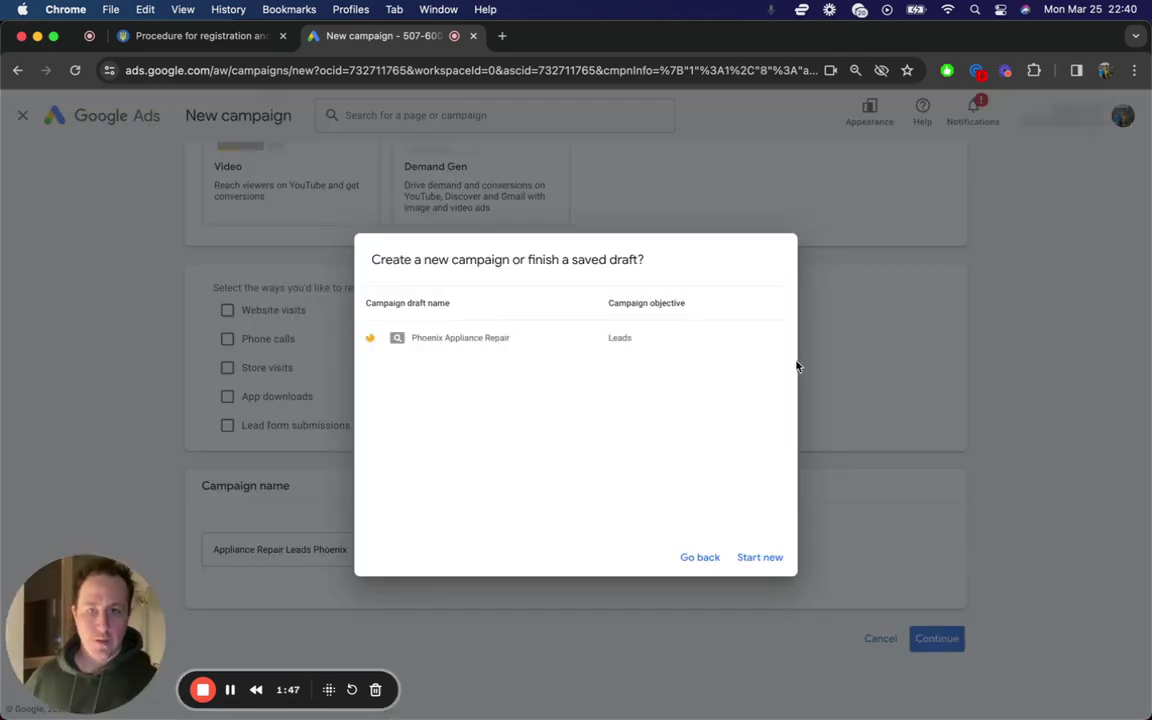
left_click(770, 557)
left_click(254, 279)
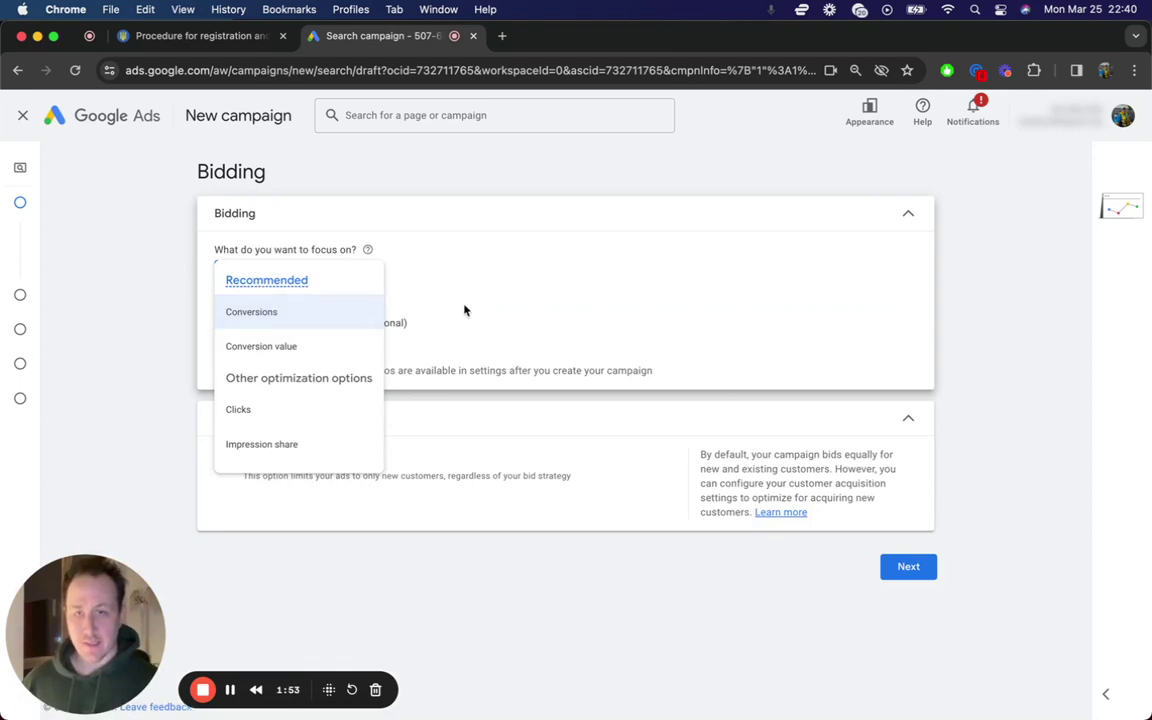
left_click(137, 326)
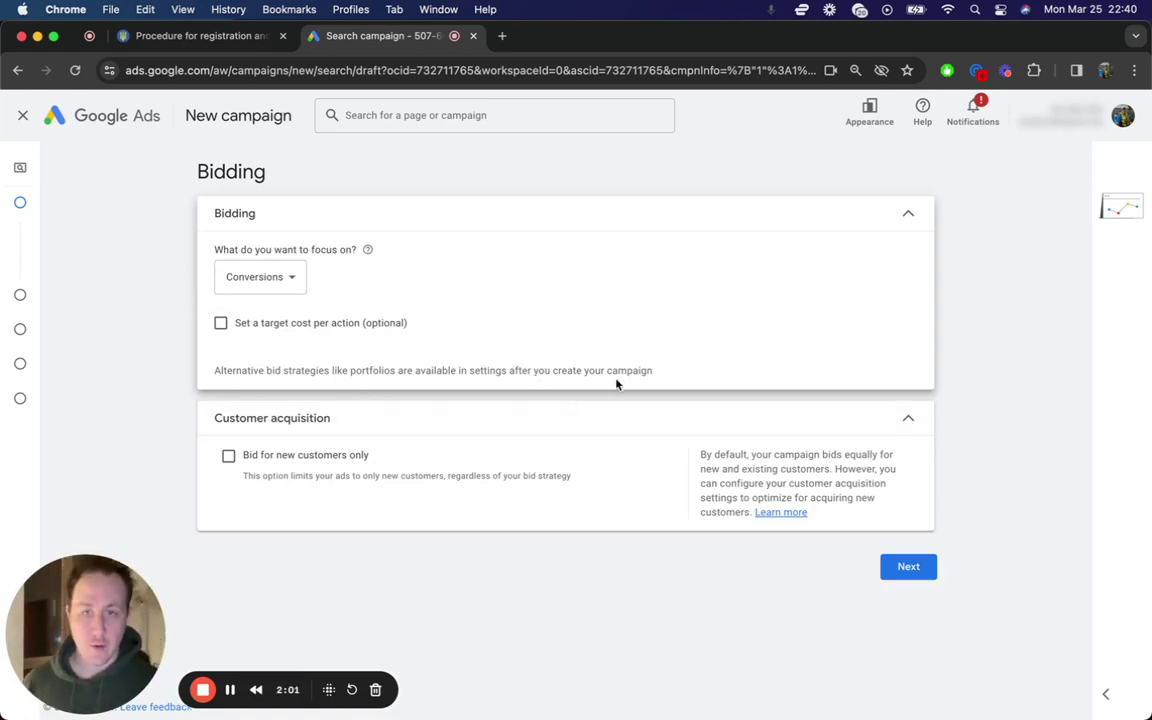
- Exclude the campaign from Search partners and the Display Network
left_click(902, 574)
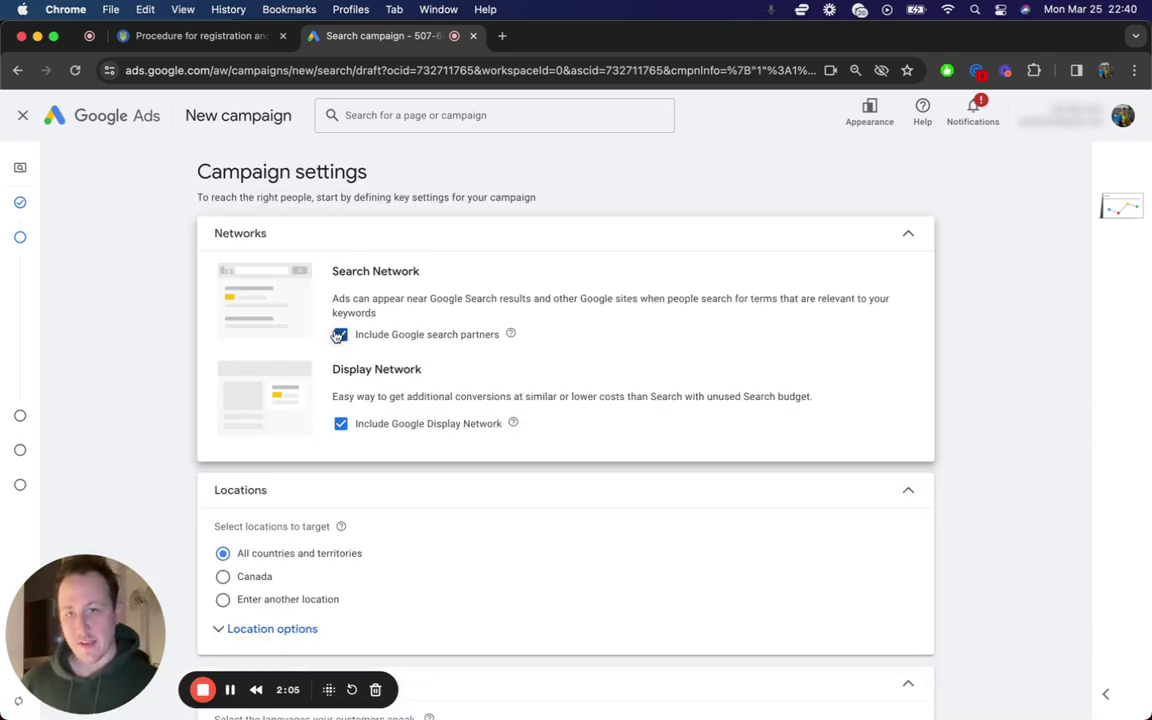
left_click(339, 336)
left_click(341, 426)
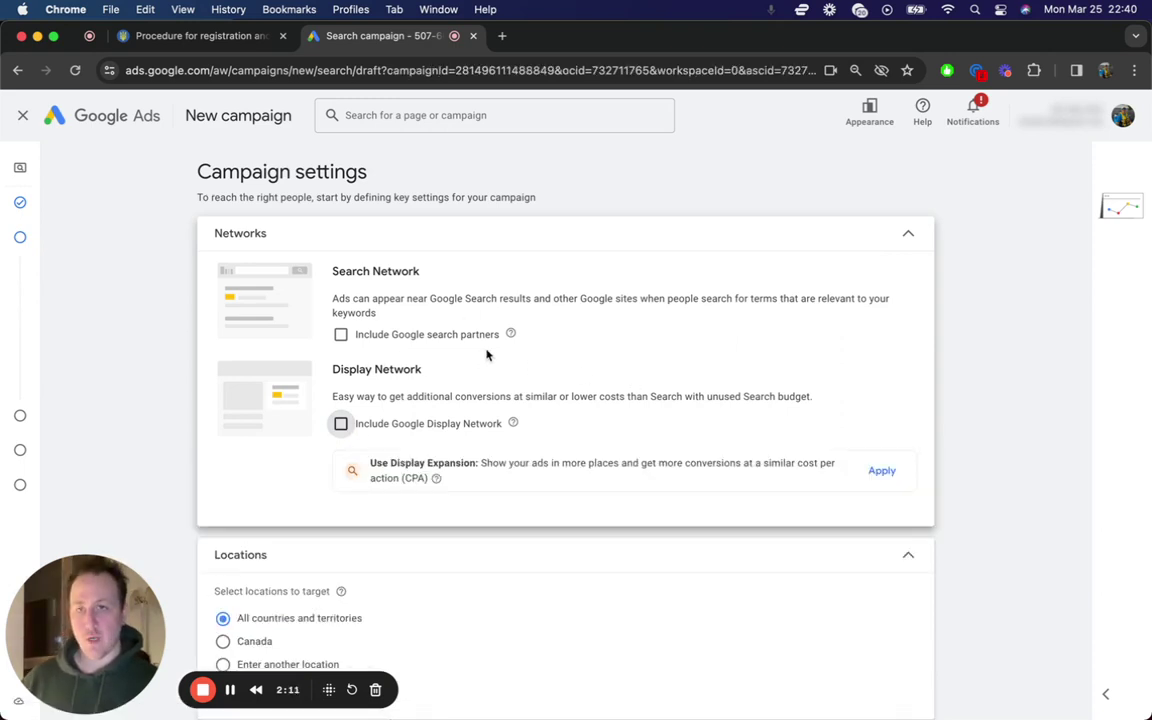
- Target Phoenix, Arizona, United States, with Presence or interest targeting
scroll(437, 405, "down", 3)
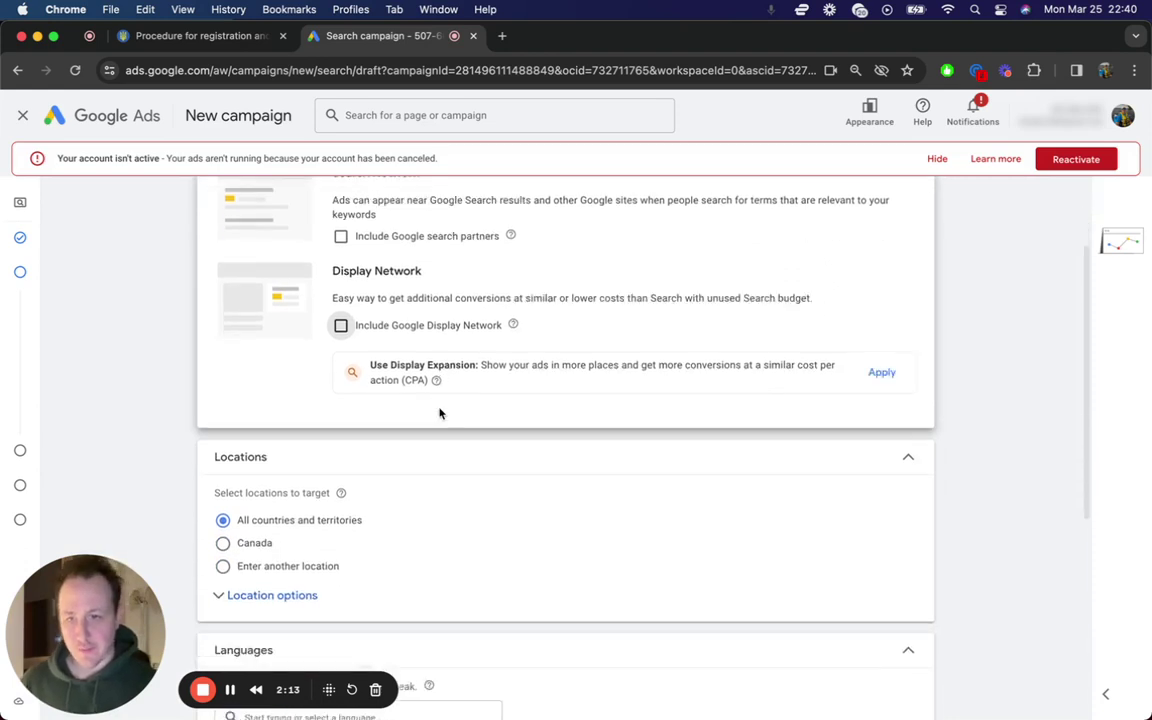
scroll(439, 412, "down", 3)
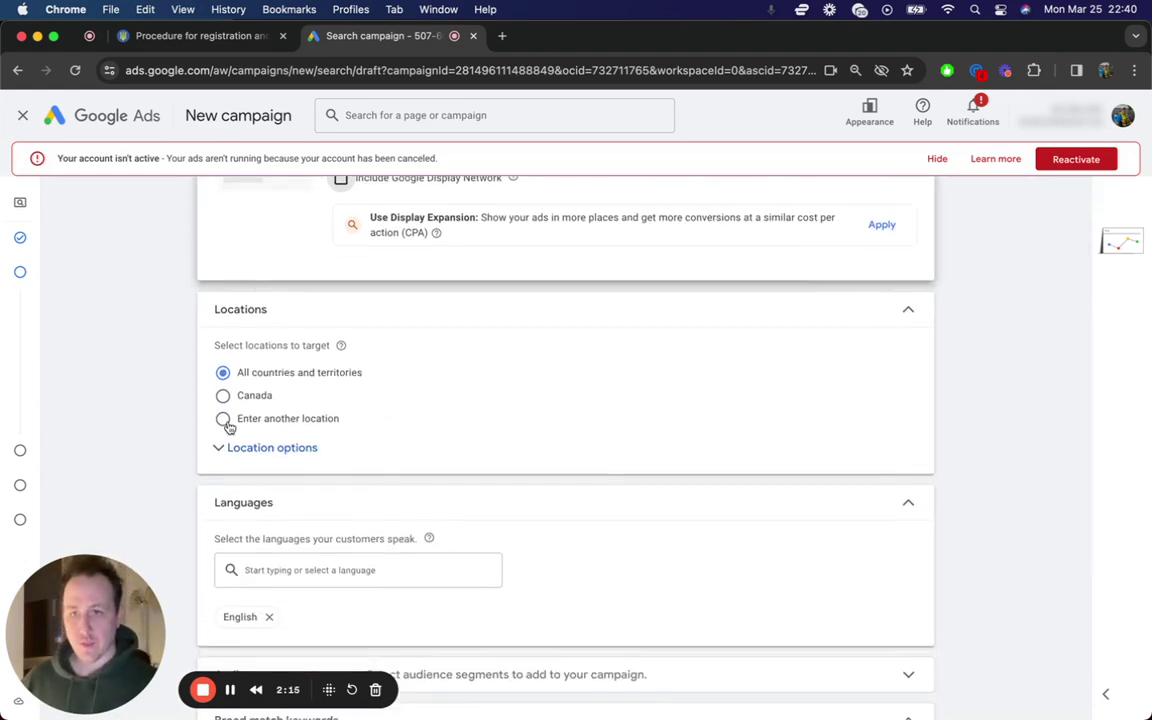
left_click(224, 420)
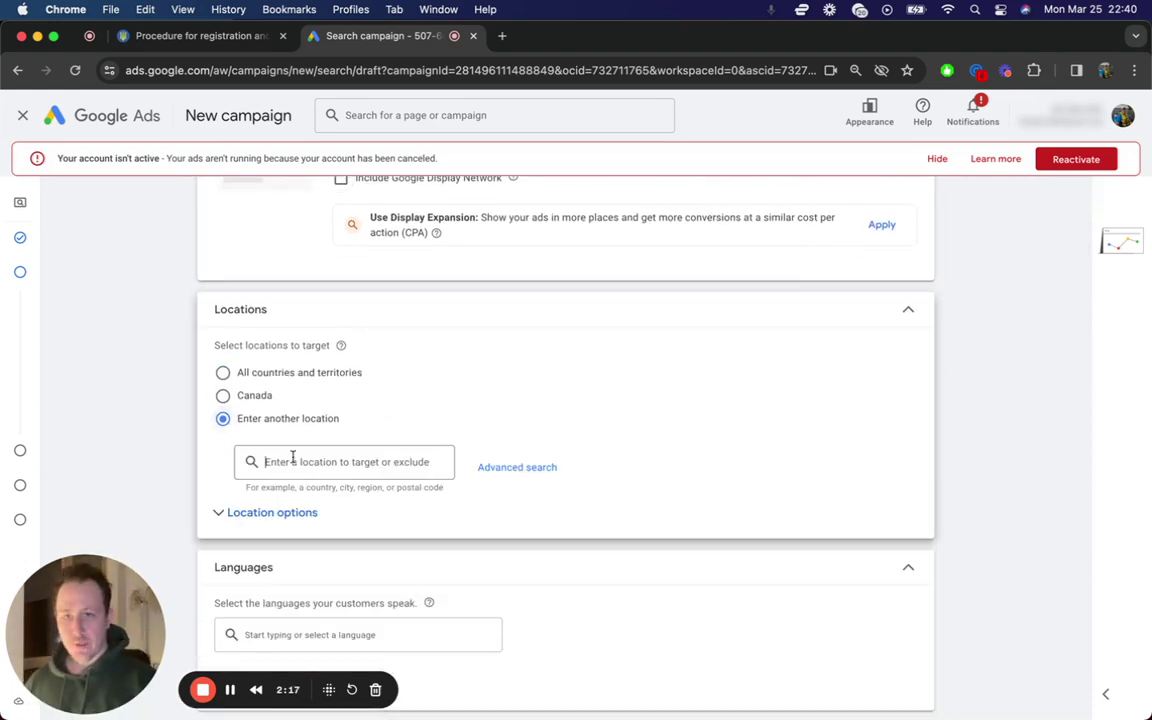
type("Phoenix")
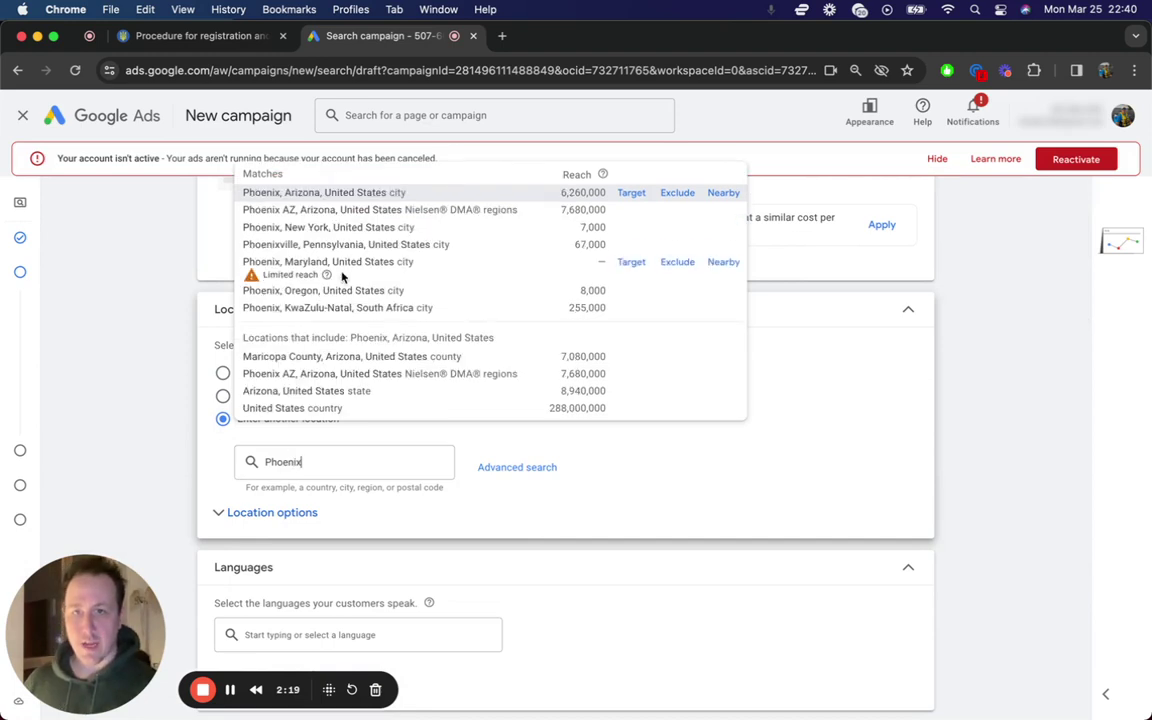
left_click(631, 192)
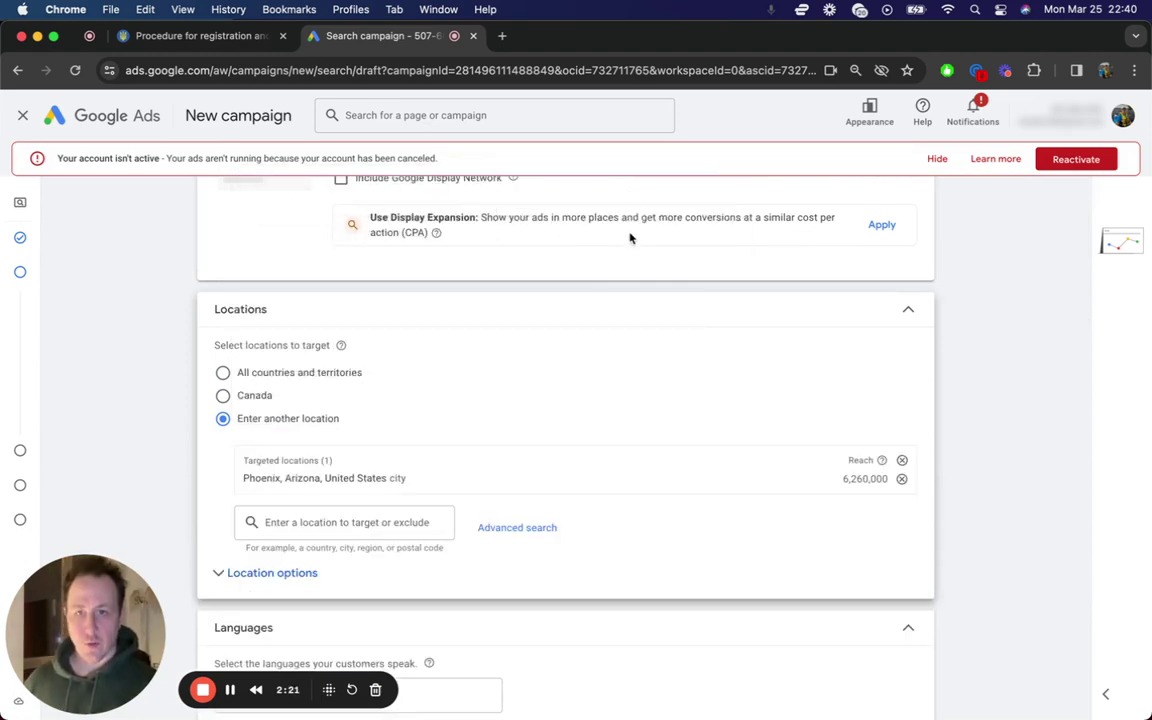
scroll(640, 446, "down", 1)
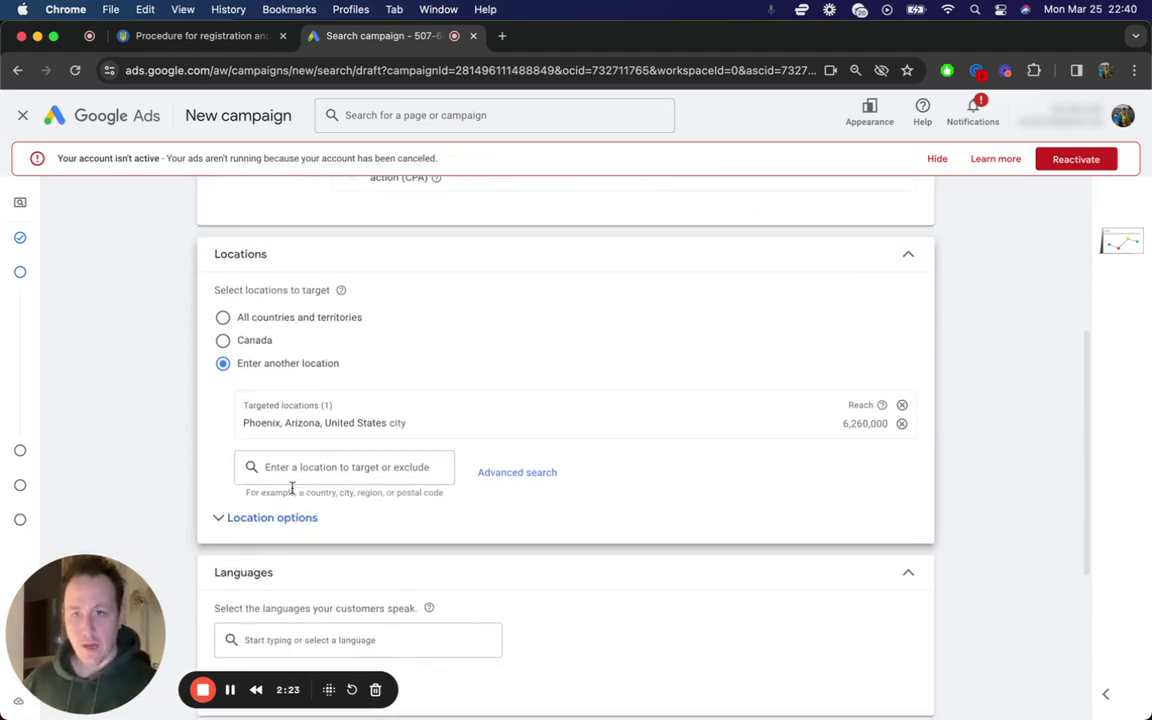
left_click(235, 522)
scroll(488, 447, "down", 1)
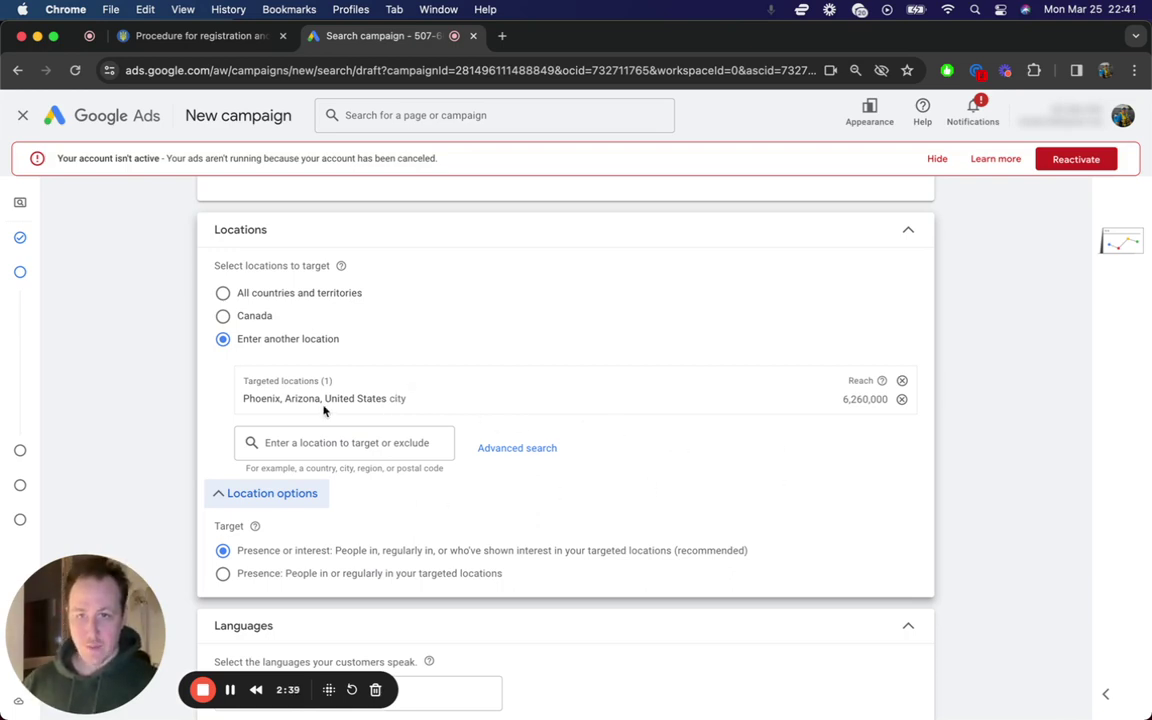
- Review Audience segments, then leave the ad schedule under More settings at All day
scroll(419, 416, "down", 5)
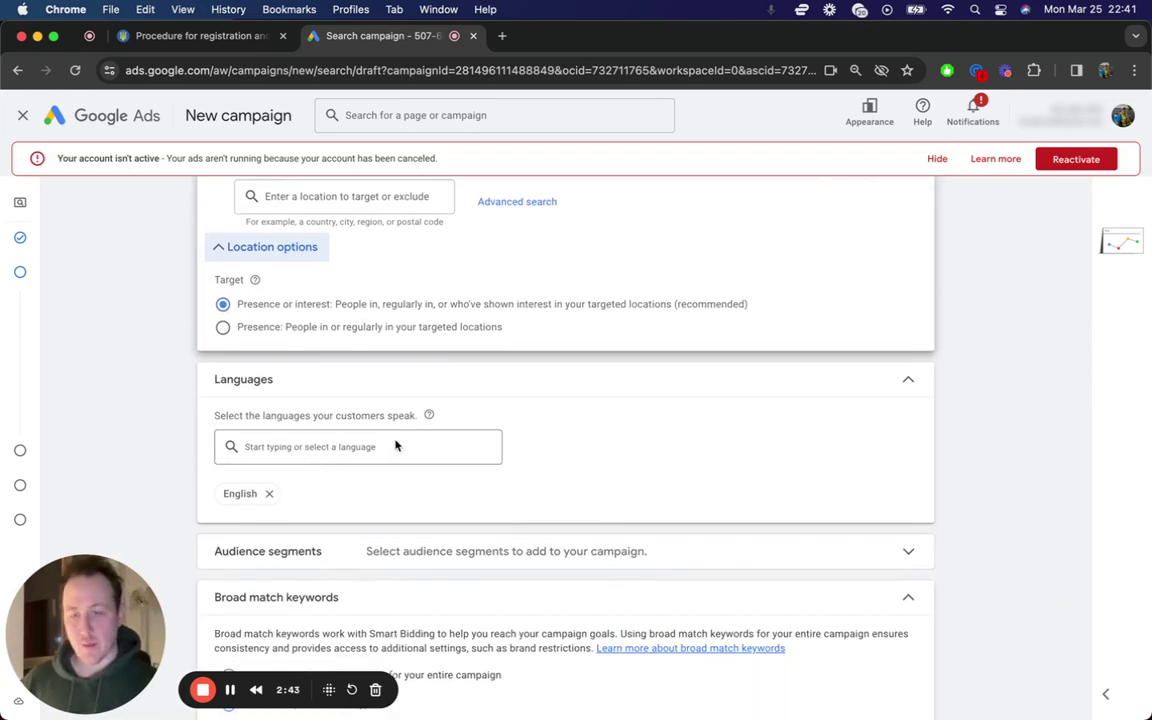
scroll(449, 446, "down", 2)
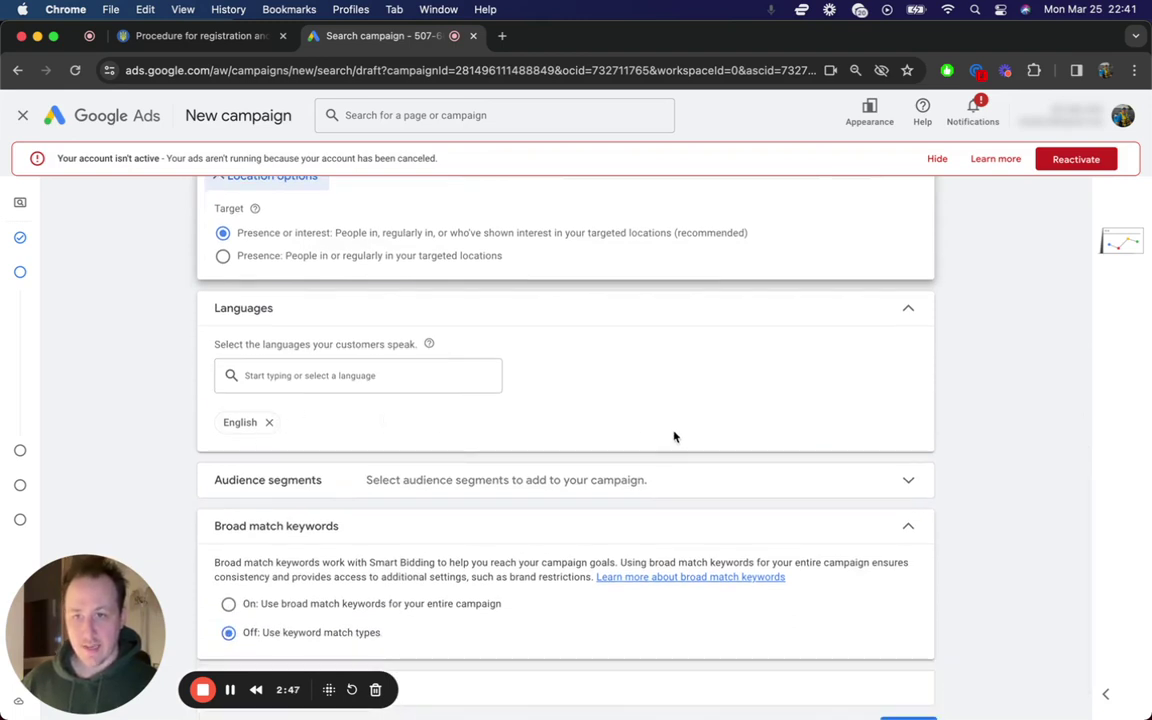
scroll(720, 448, "down", 1)
left_click(874, 453)
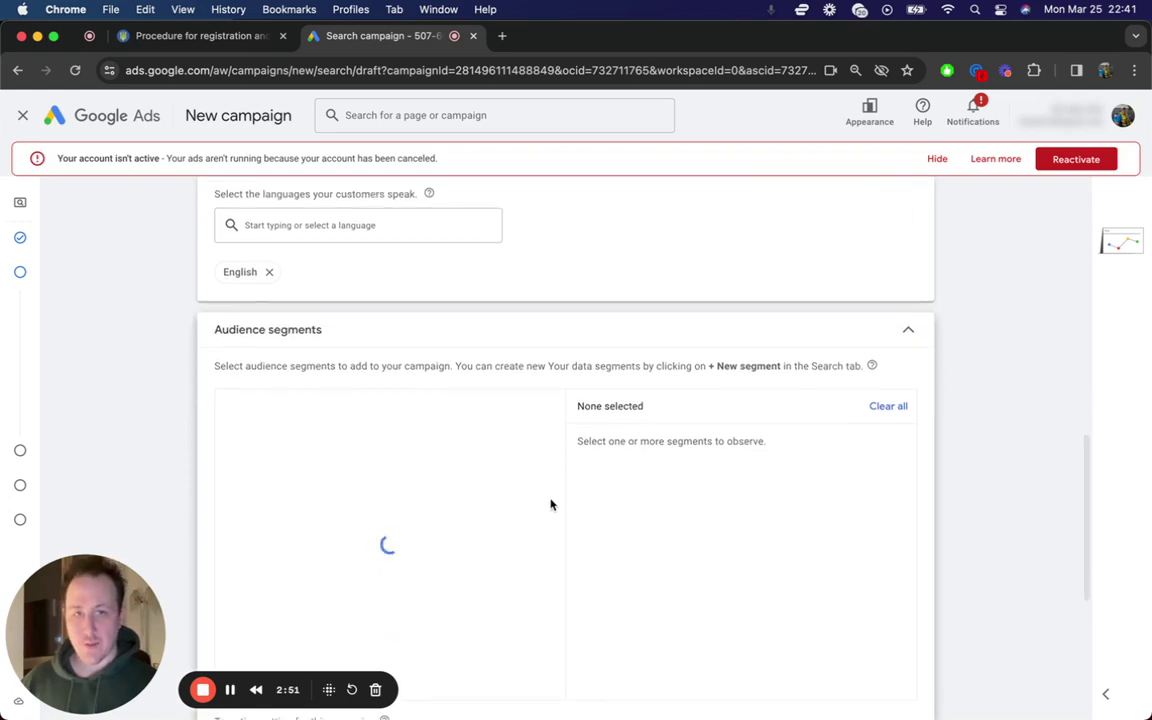
left_click(909, 333)
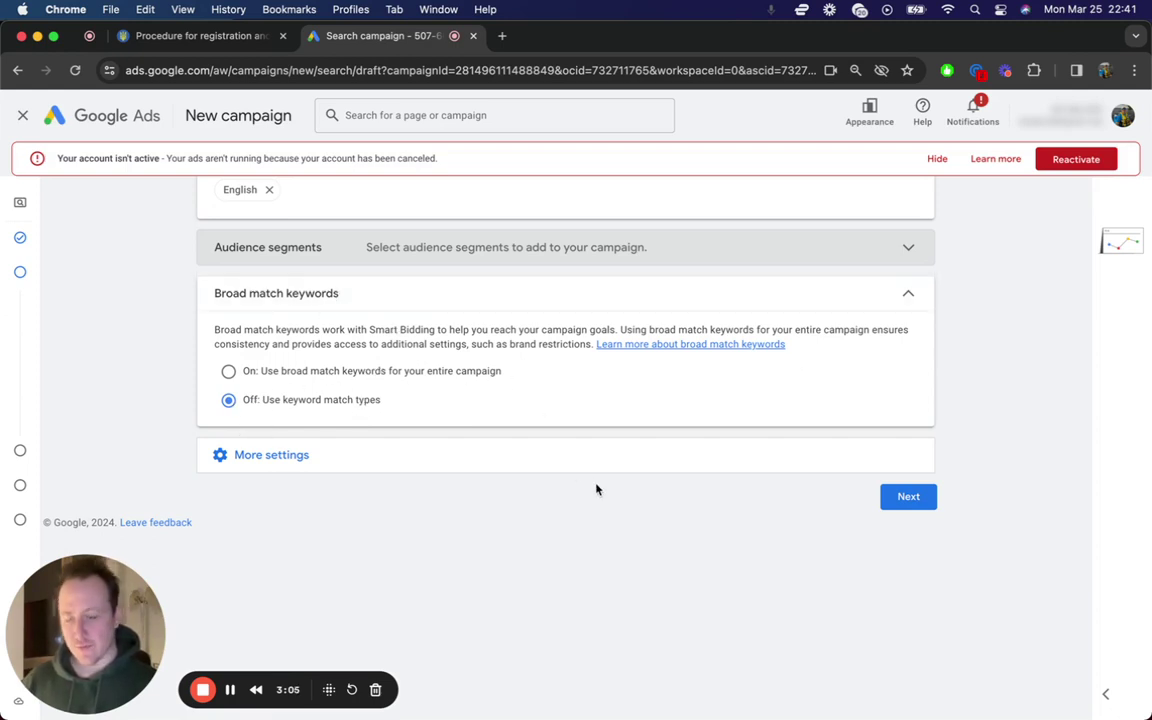
left_click(301, 466)
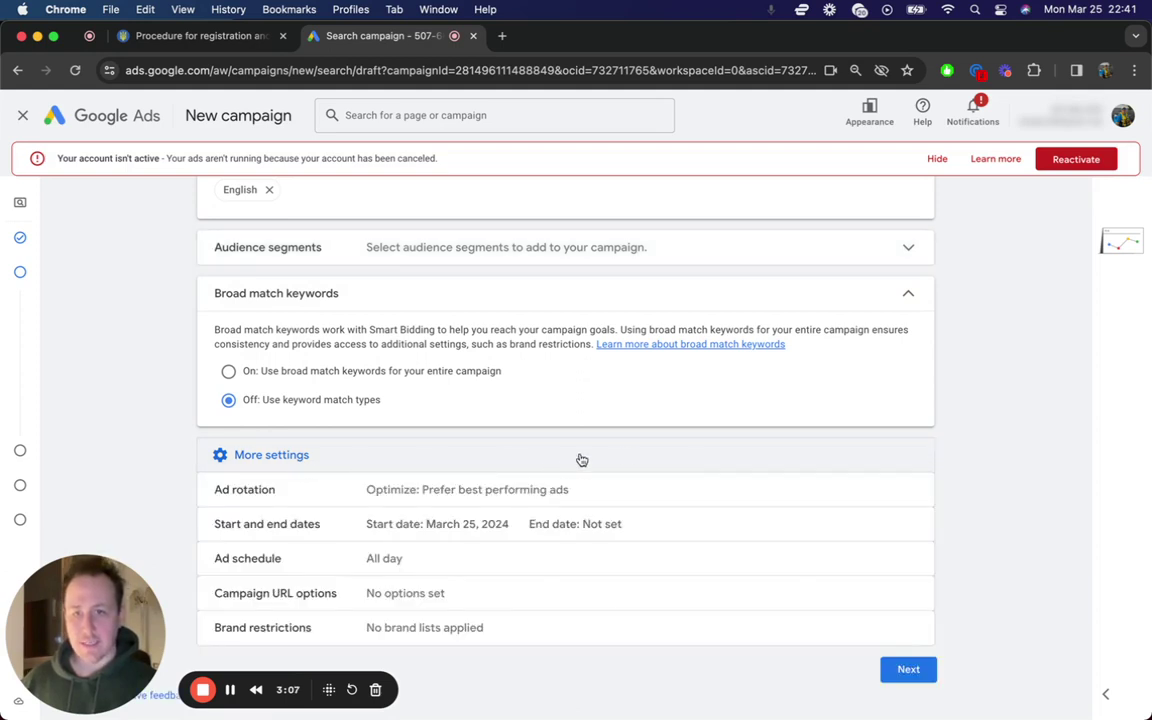
scroll(603, 460, "down", 1)
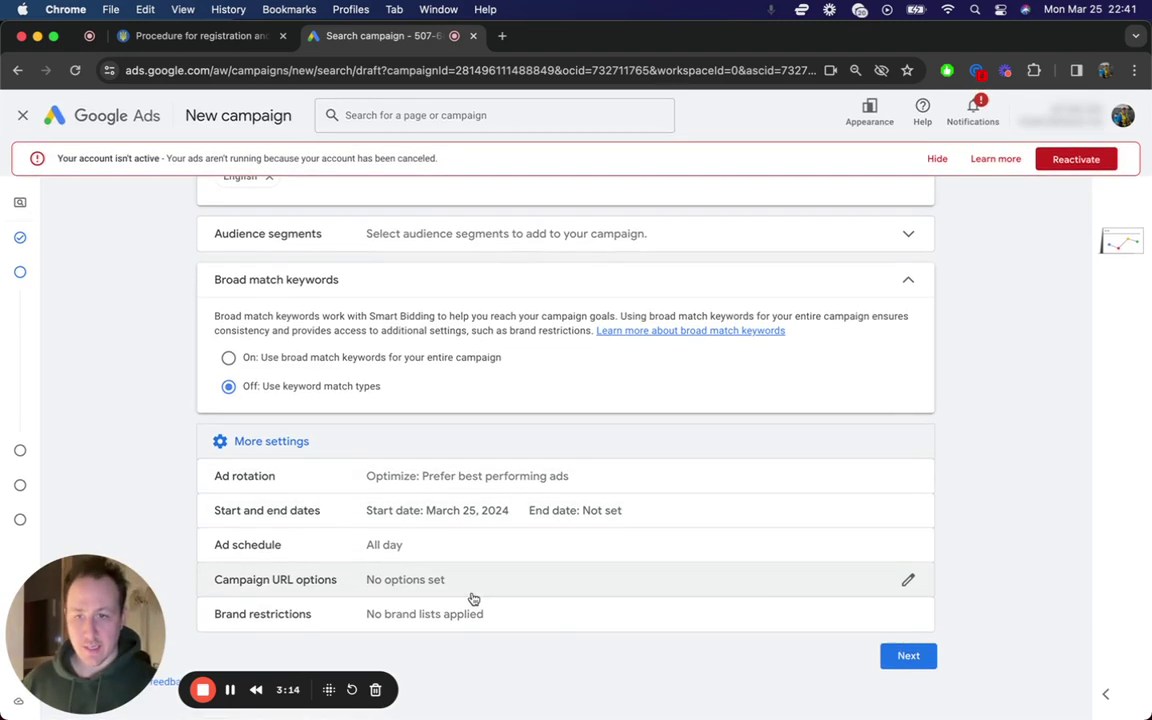
left_click(420, 545)
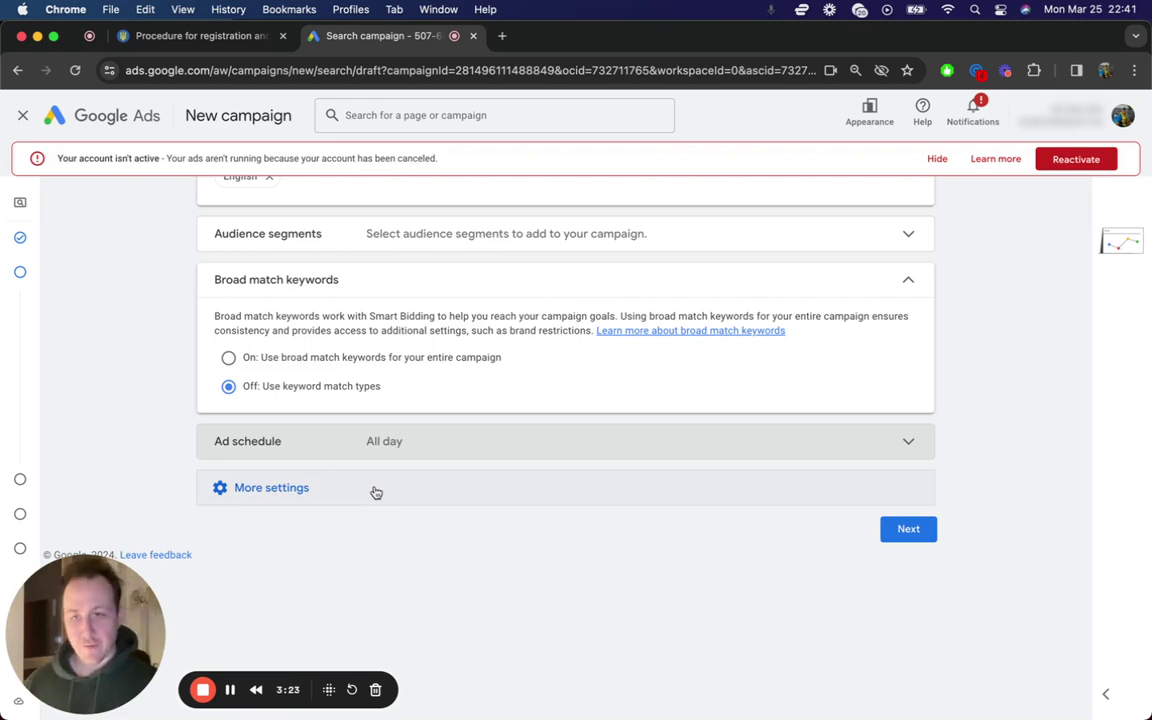
- Keep ad rotation at Optimize: Prefer best performing ads and collapse More settings
left_click(298, 487)
left_click(434, 518)
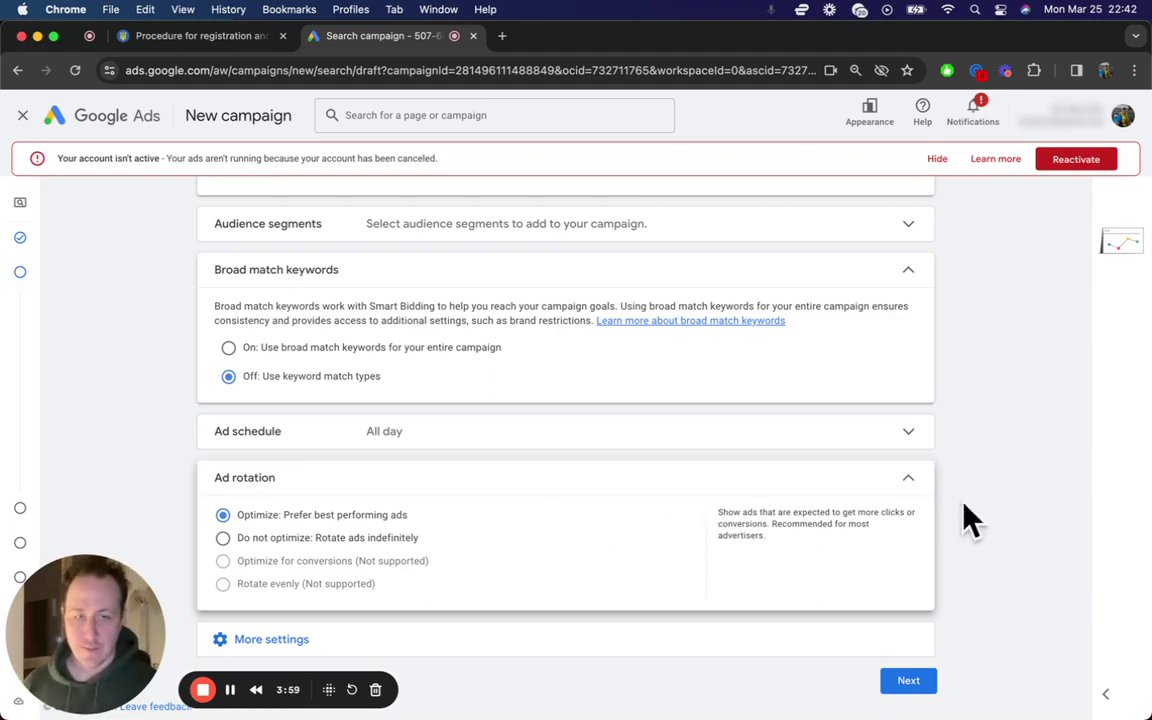
left_click(906, 477)
left_click(400, 522)
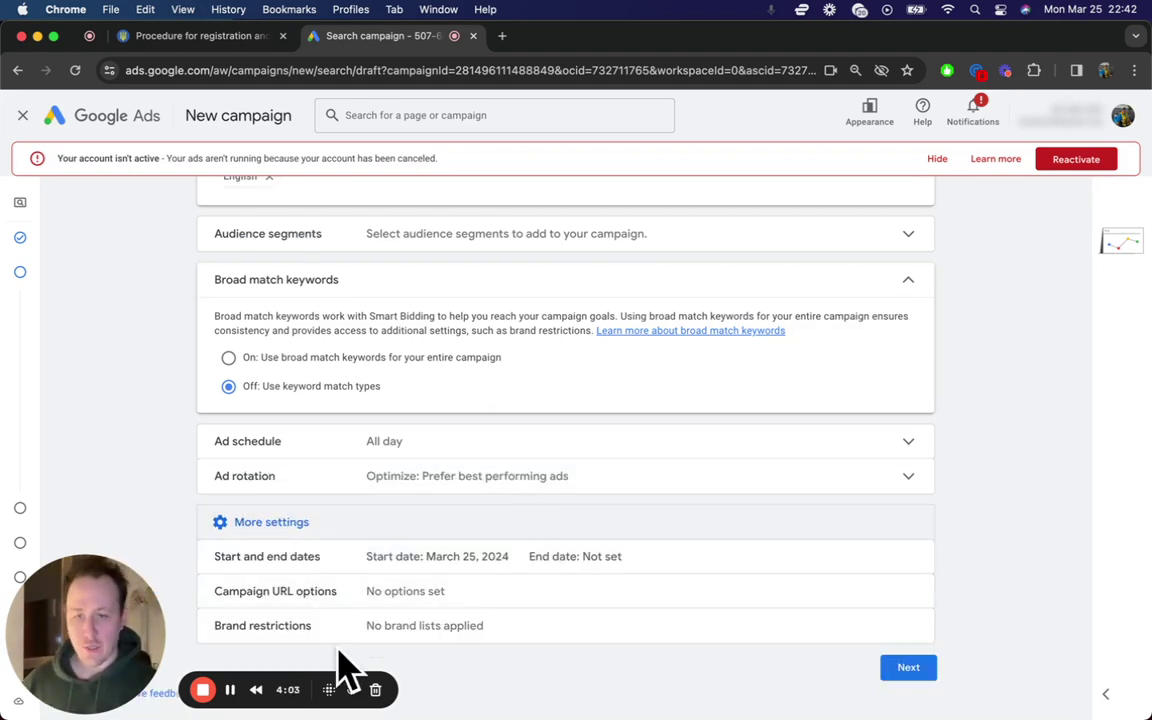
scroll(375, 565, "down", 1)
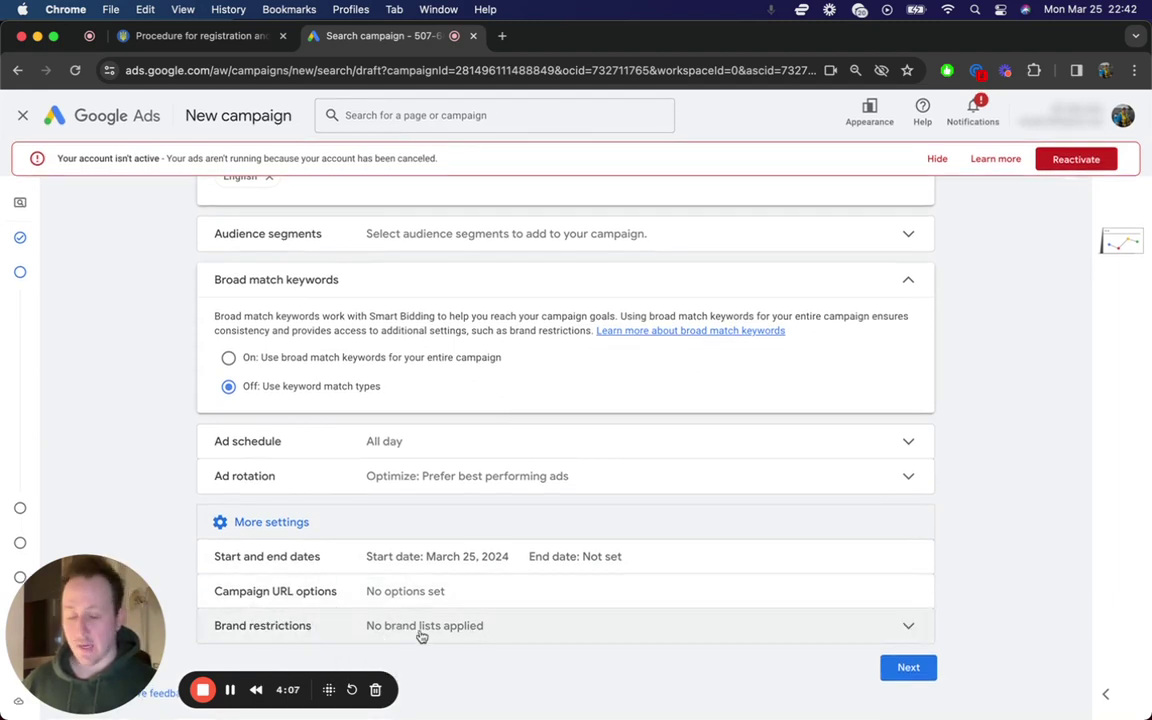
left_click(380, 524)
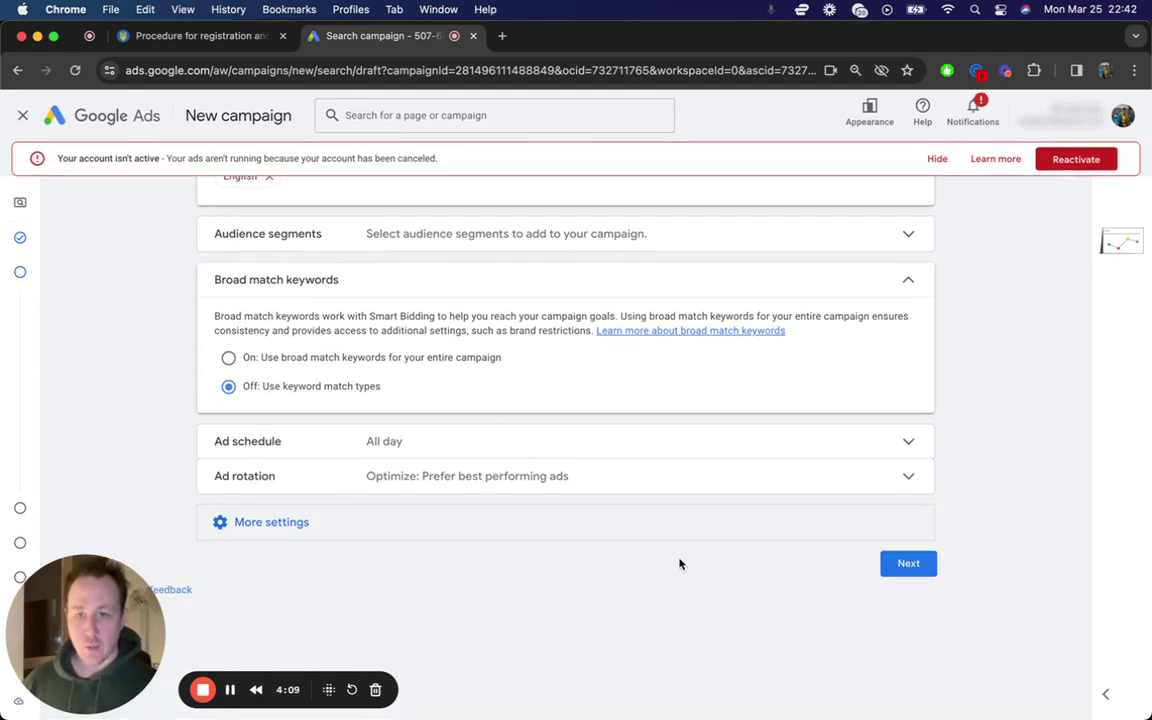
- Move to Keywords and ads, dismiss the Google AI popup and help panel, expand Keywords
left_click(930, 568)
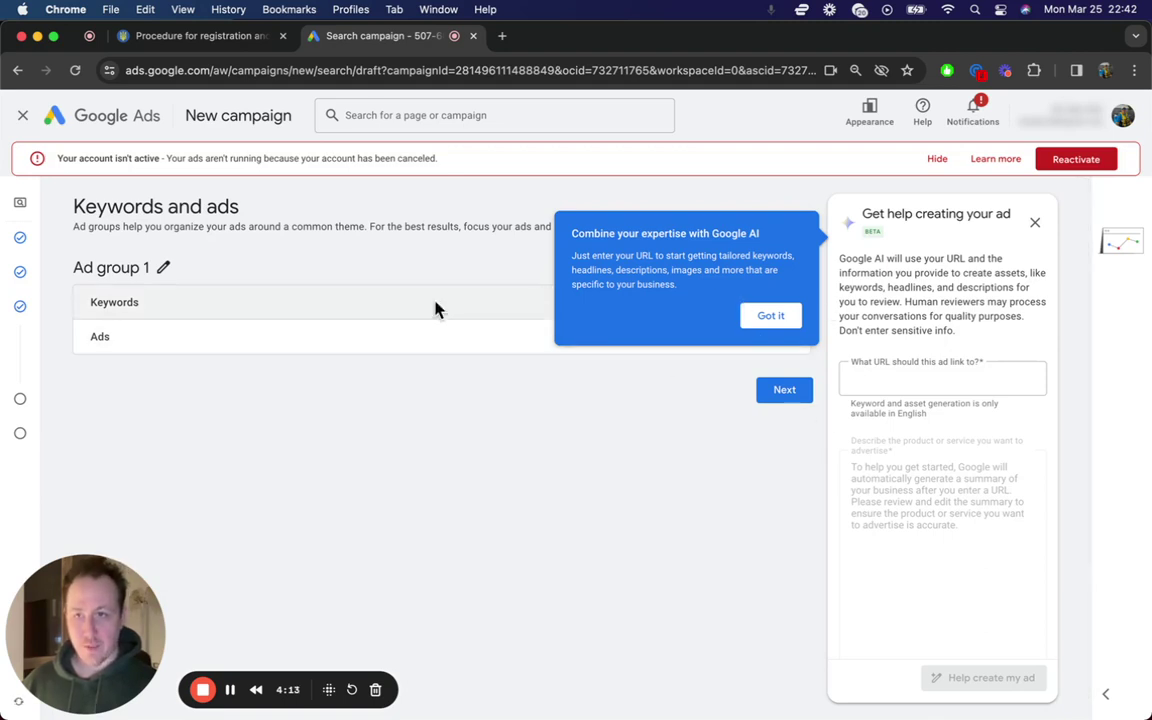
left_click(774, 318)
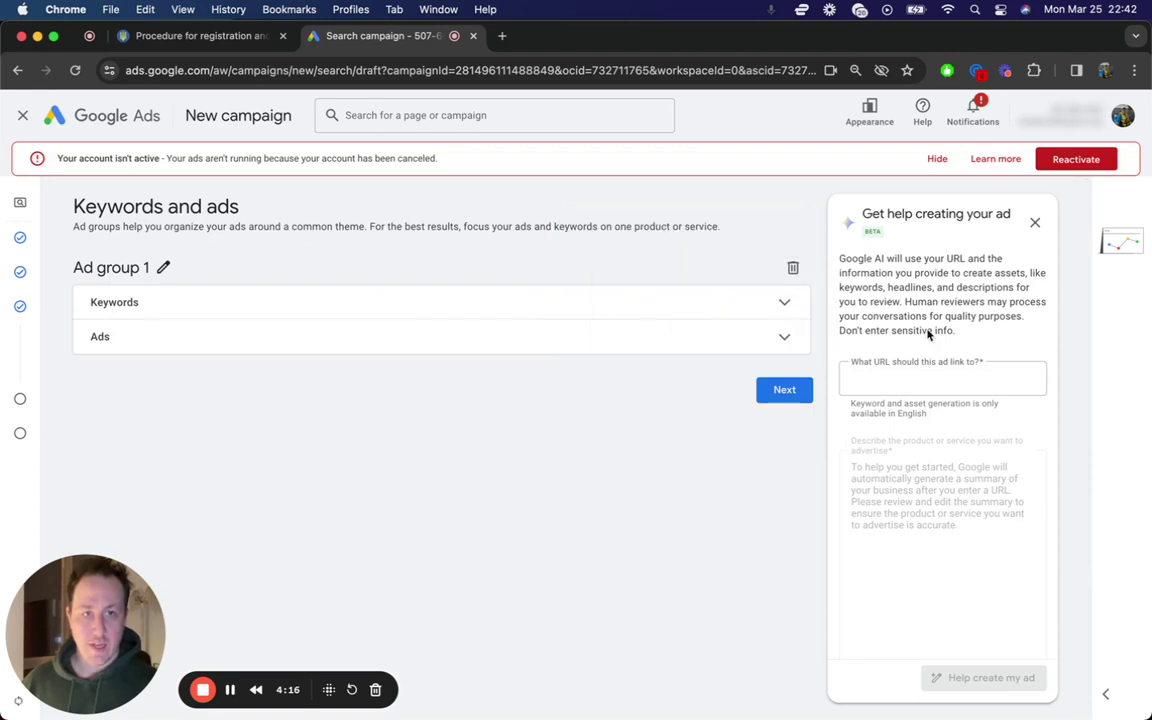
left_click(1035, 222)
left_click(870, 312)
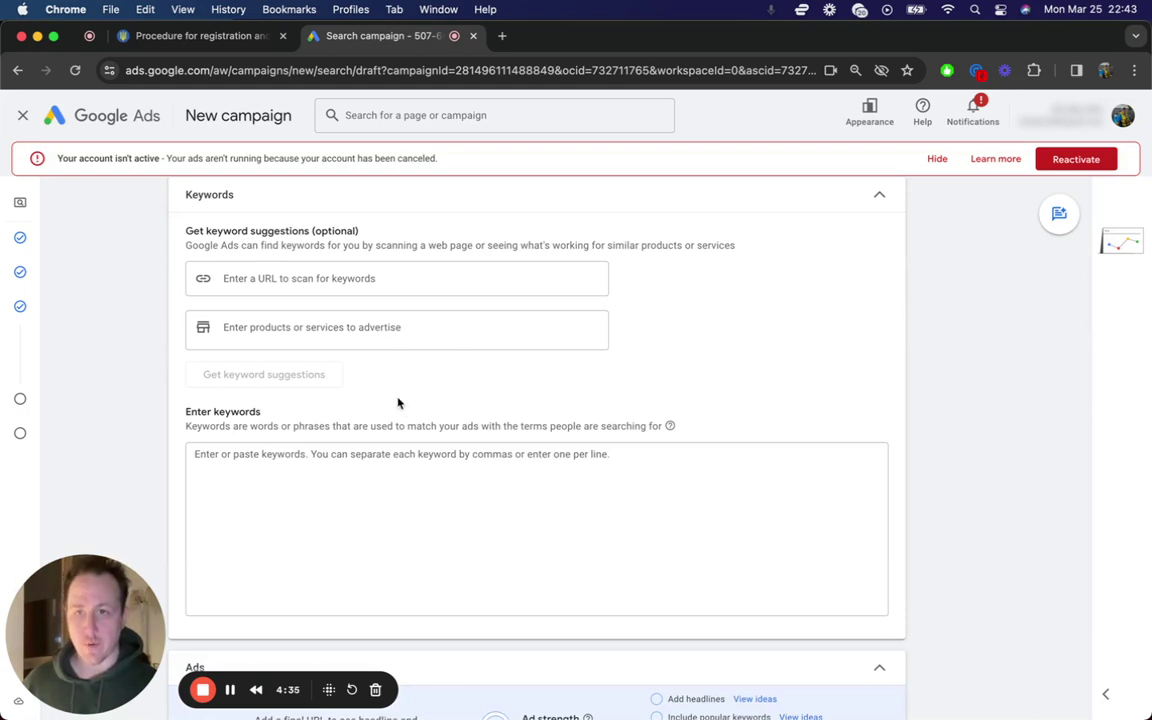
- Generate keyword suggestions for 'phoenix appliance repair'
left_click(308, 327)
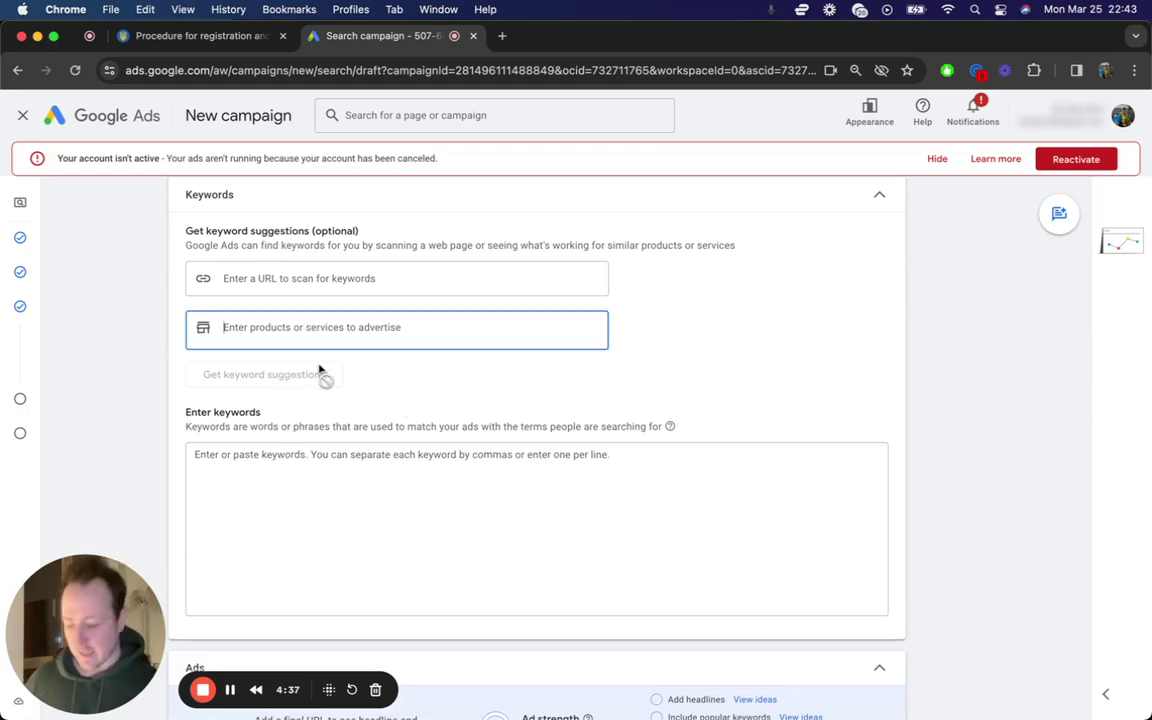
type("d")
key("BackSpace")
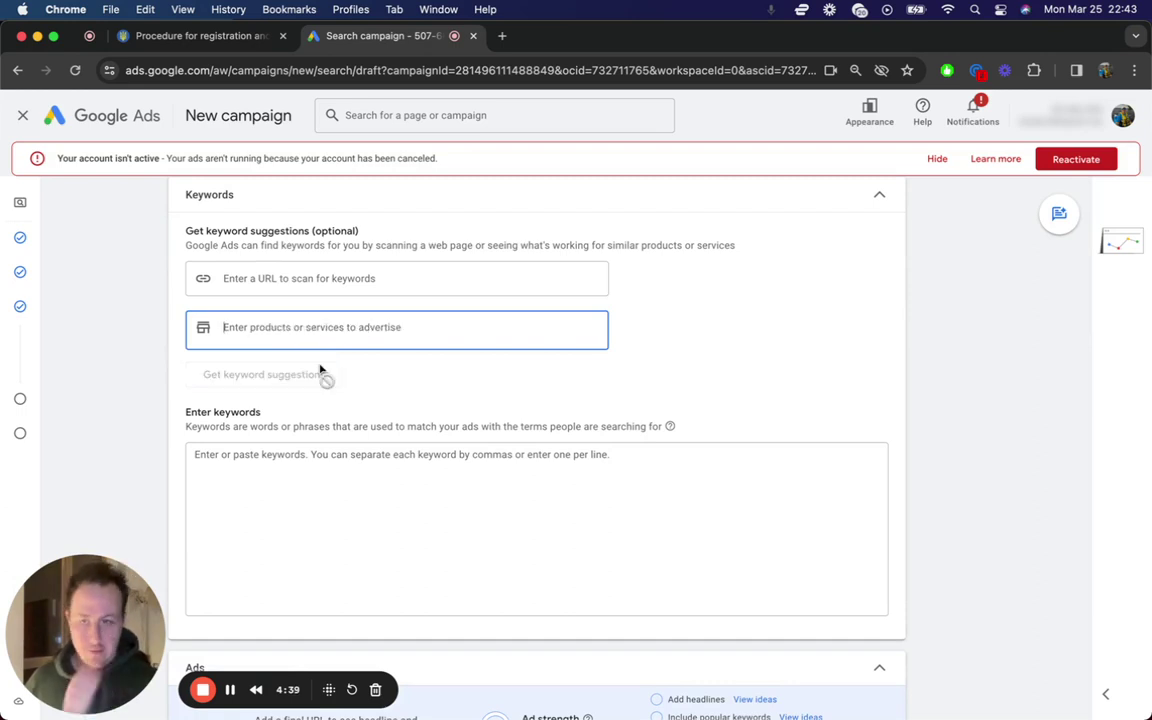
type("phoenix appl")
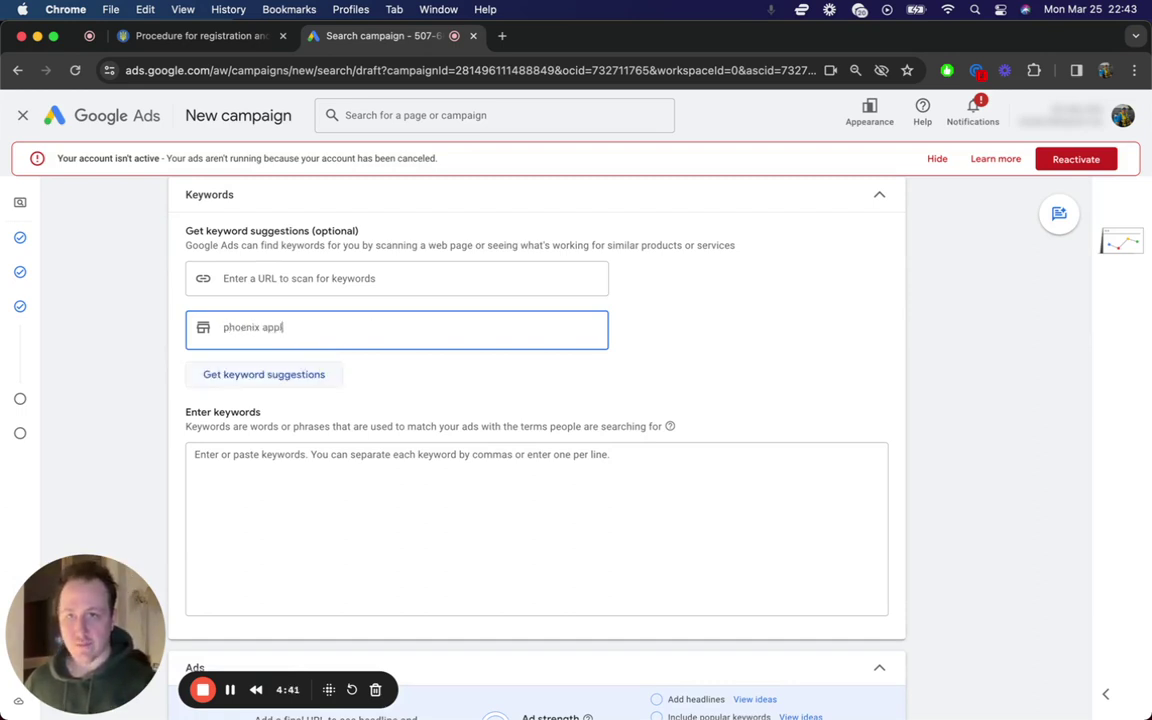
type("iance repair")
left_click(262, 376)
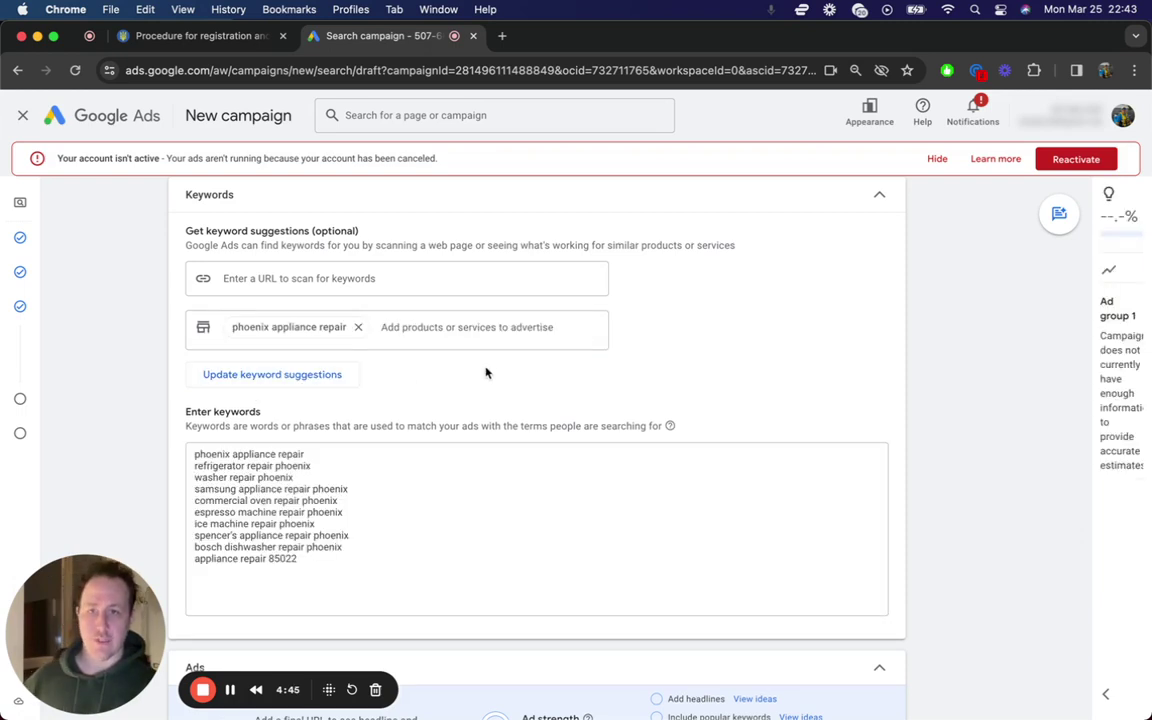
scroll(420, 400, "down", 2)
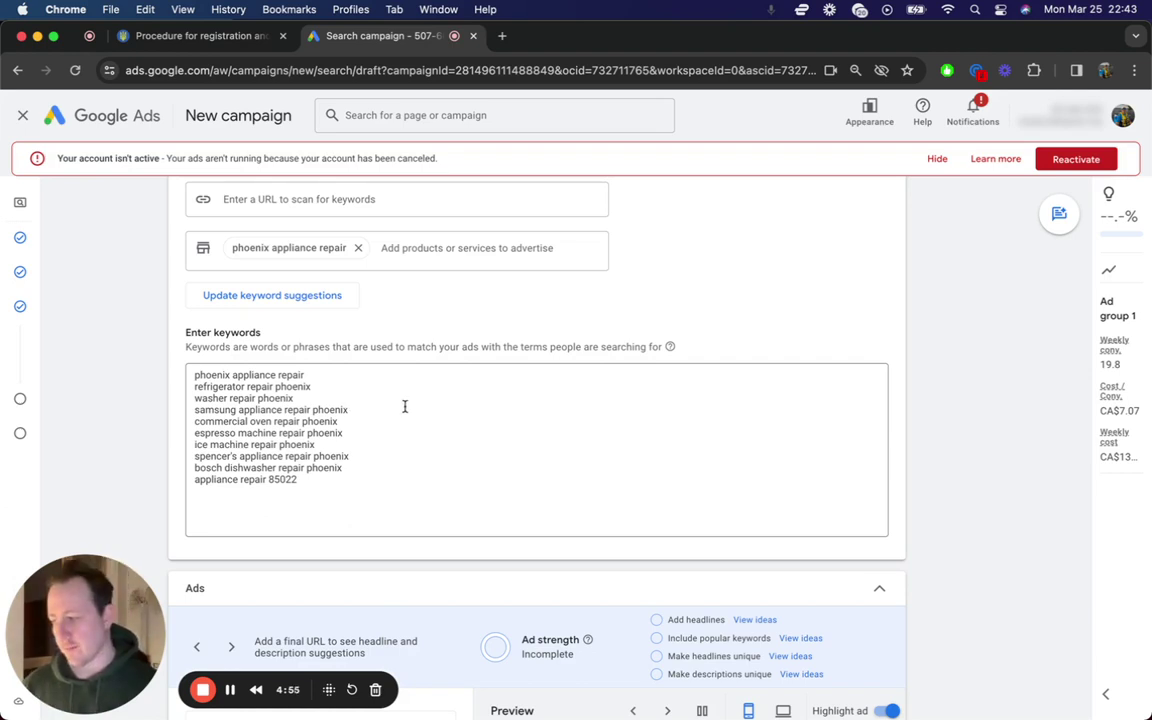
scroll(404, 404, "down", 2)
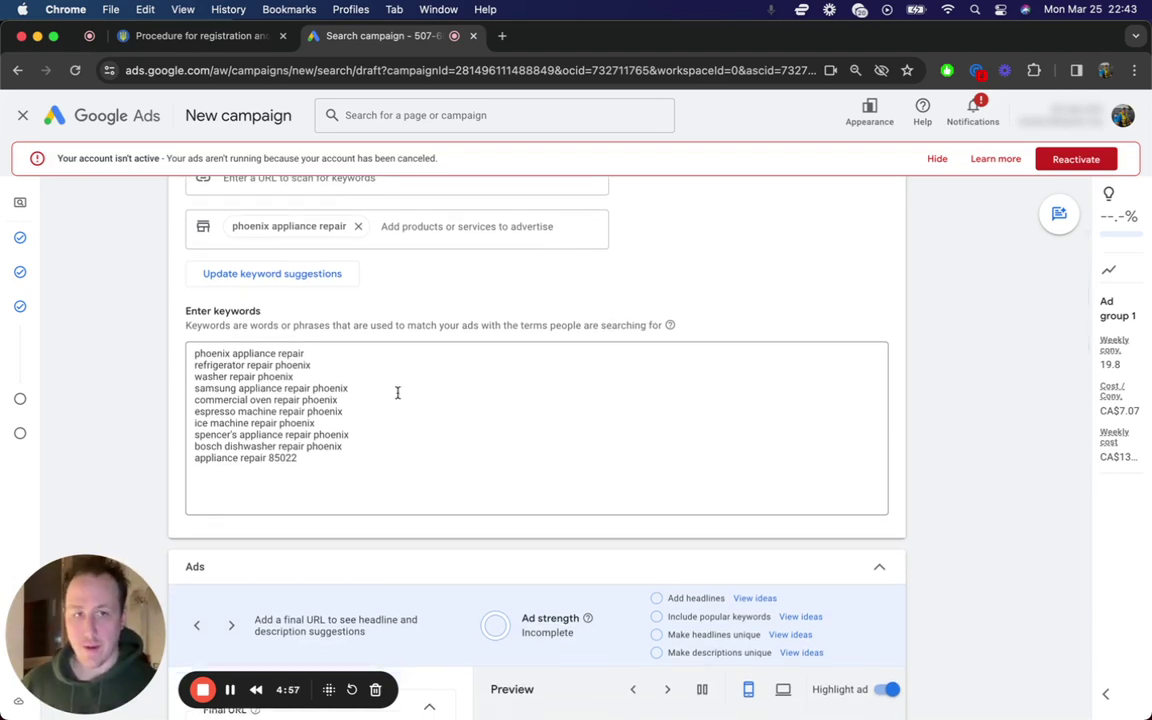
- Delete every suggested keyword except 'washer repair phoenix'
left_click(248, 361)
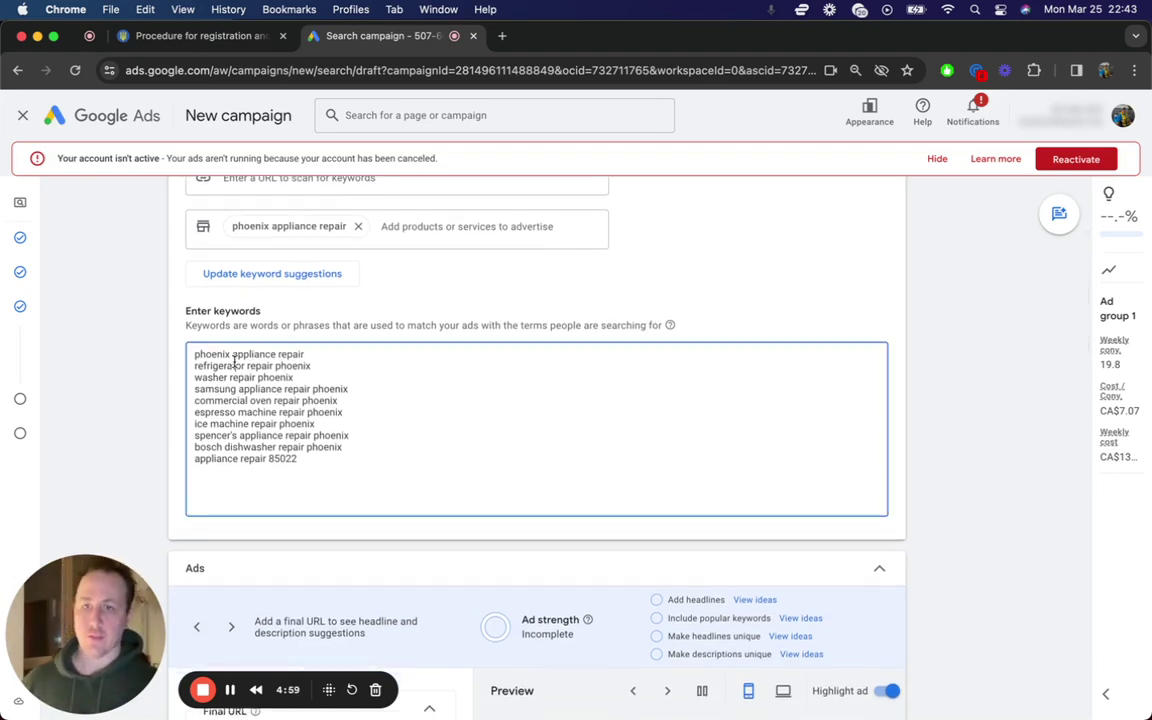
left_click_drag(195, 355, 329, 355)
left_click(300, 357)
left_click_drag(302, 458, 196, 366)
left_click(197, 365)
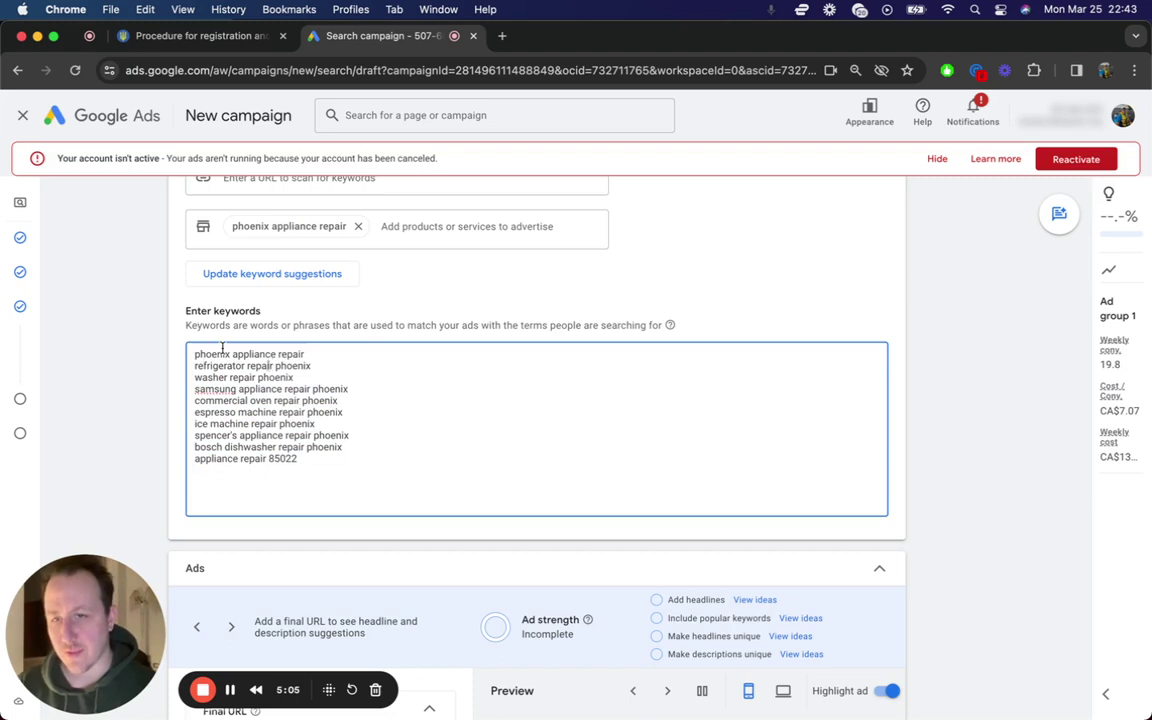
triple_click(203, 352)
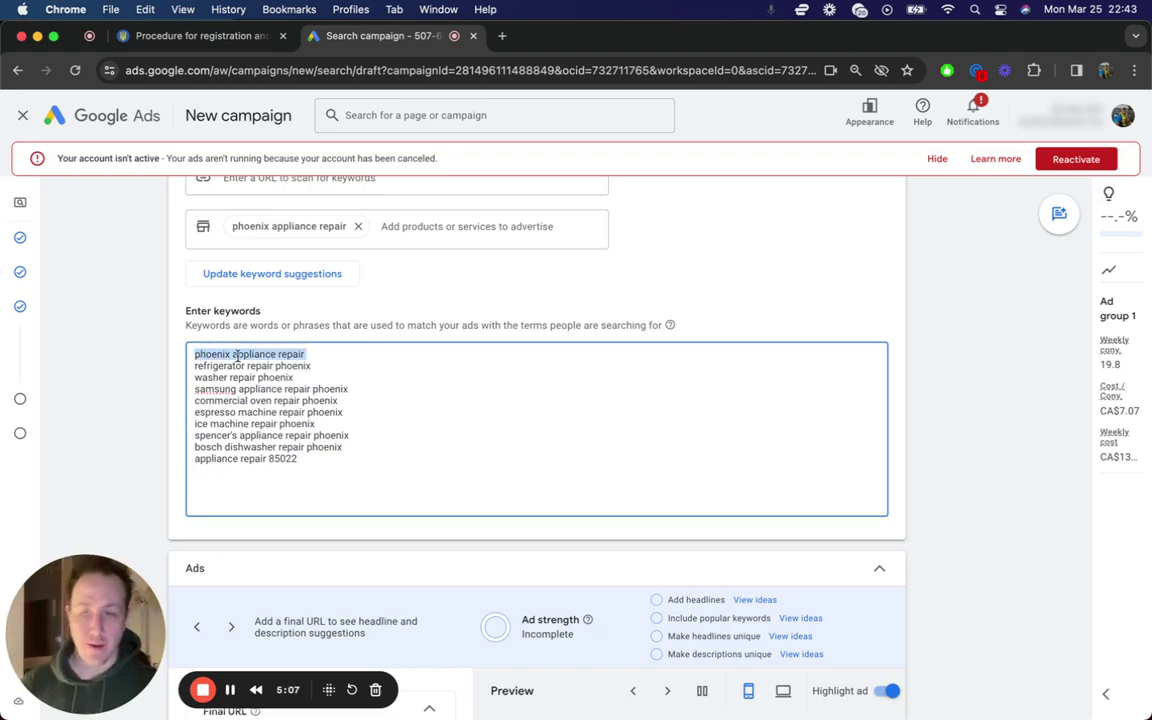
left_click(249, 356)
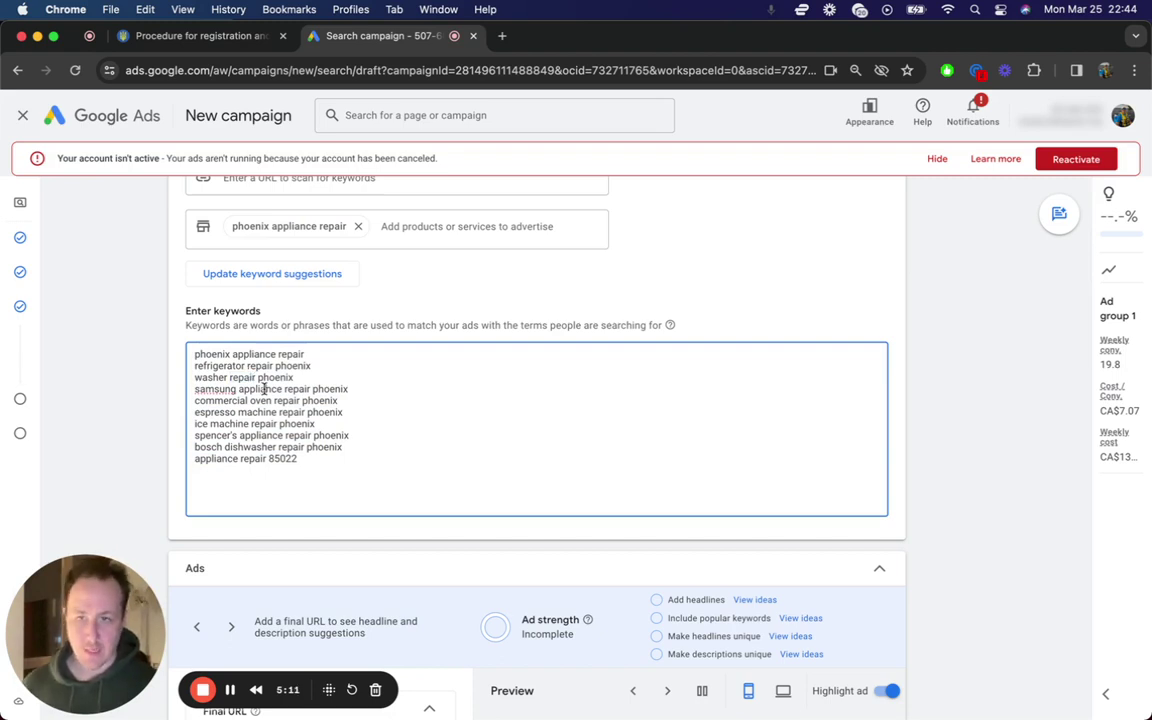
triple_click(264, 389)
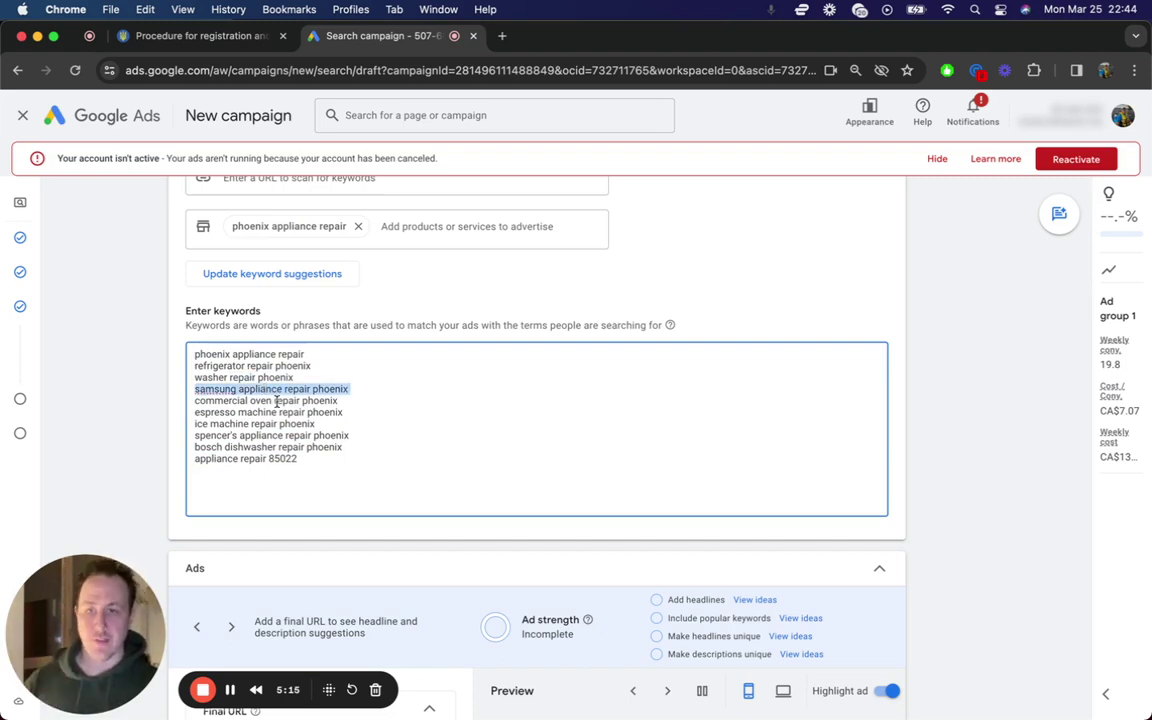
left_click(280, 410)
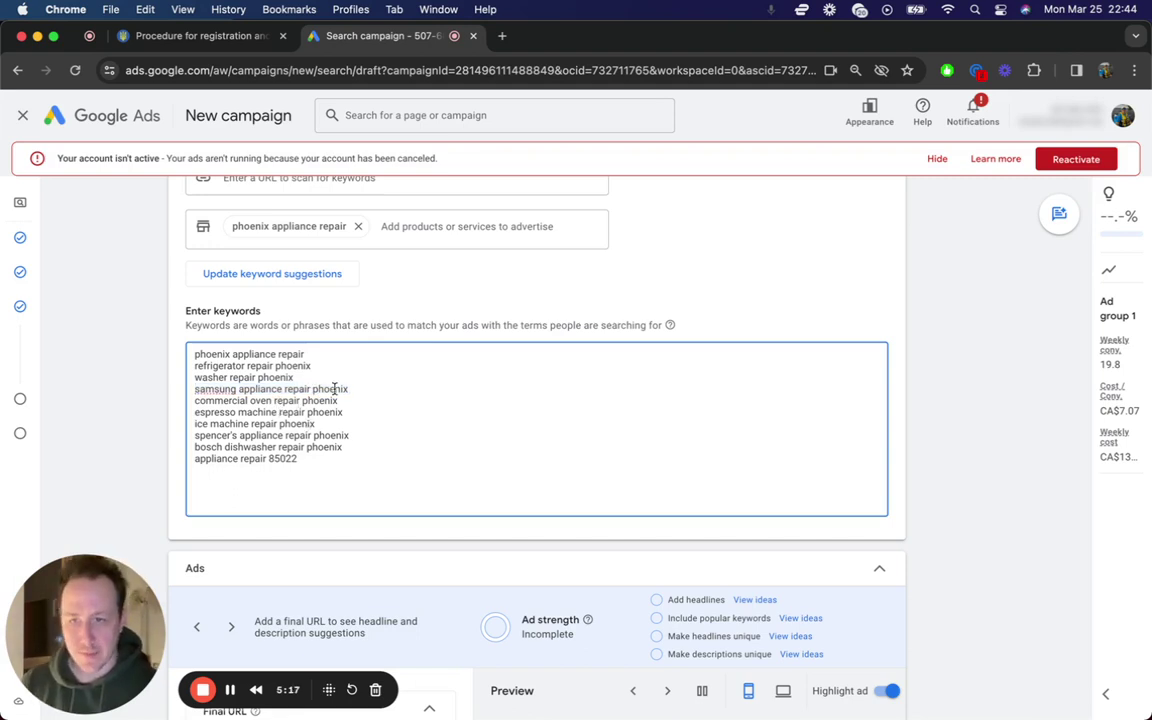
left_click_drag(313, 370, 186, 354)
key("BackSpace")
left_click_drag(345, 453, 160, 376)
key("BackSpace")
key("BackSpace")
key("super+a")
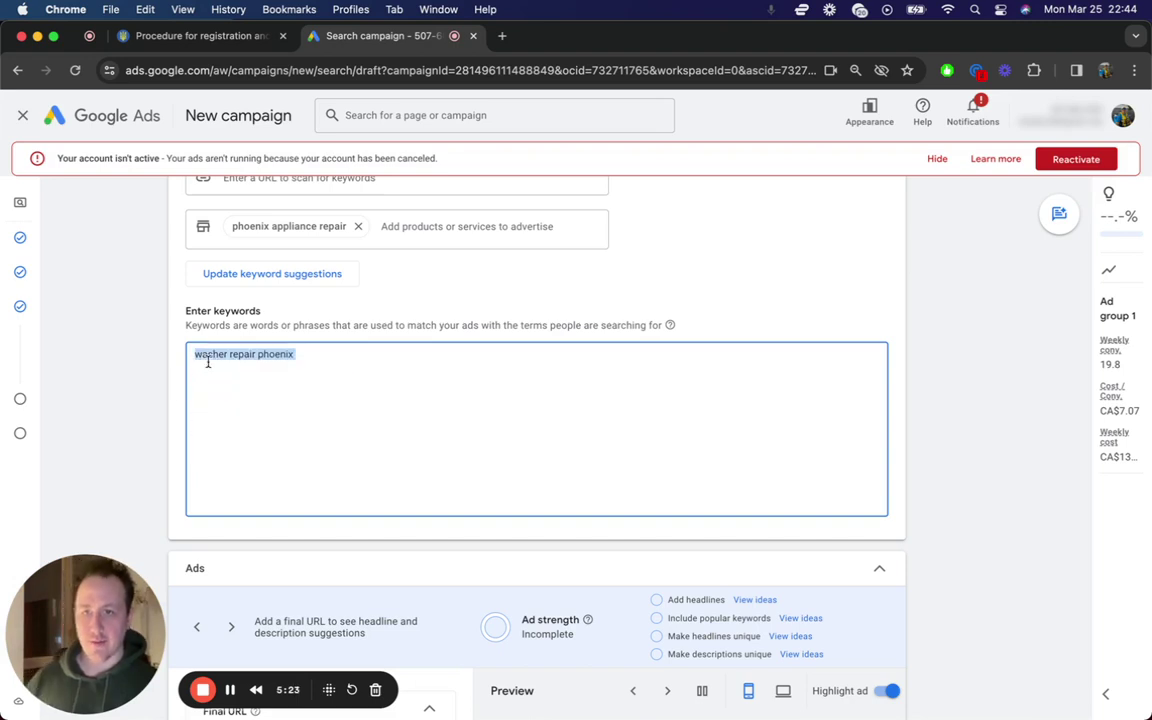
- Open ChatGPT in a new browser tab
key("super+t")
type("chat")
key("Return")
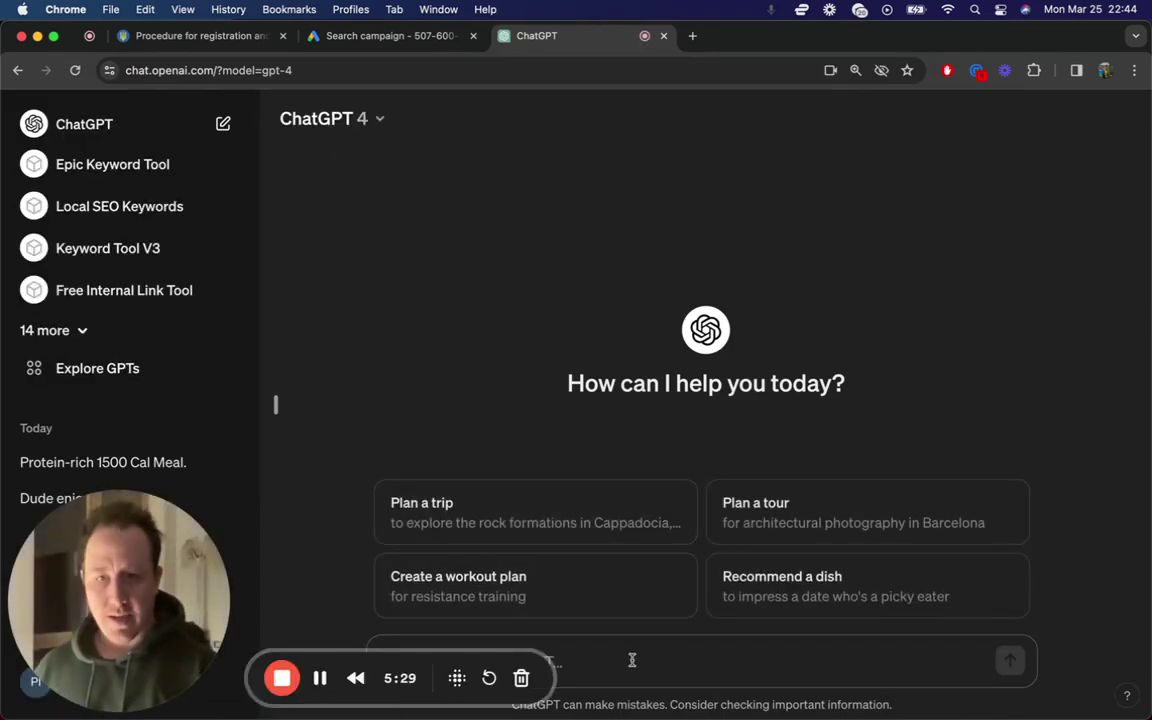
- Ask ChatGPT for keywords related to 'washer repair phoenix' for ads in Phoenix
key("super+v")
type("a list of keywords related to ")
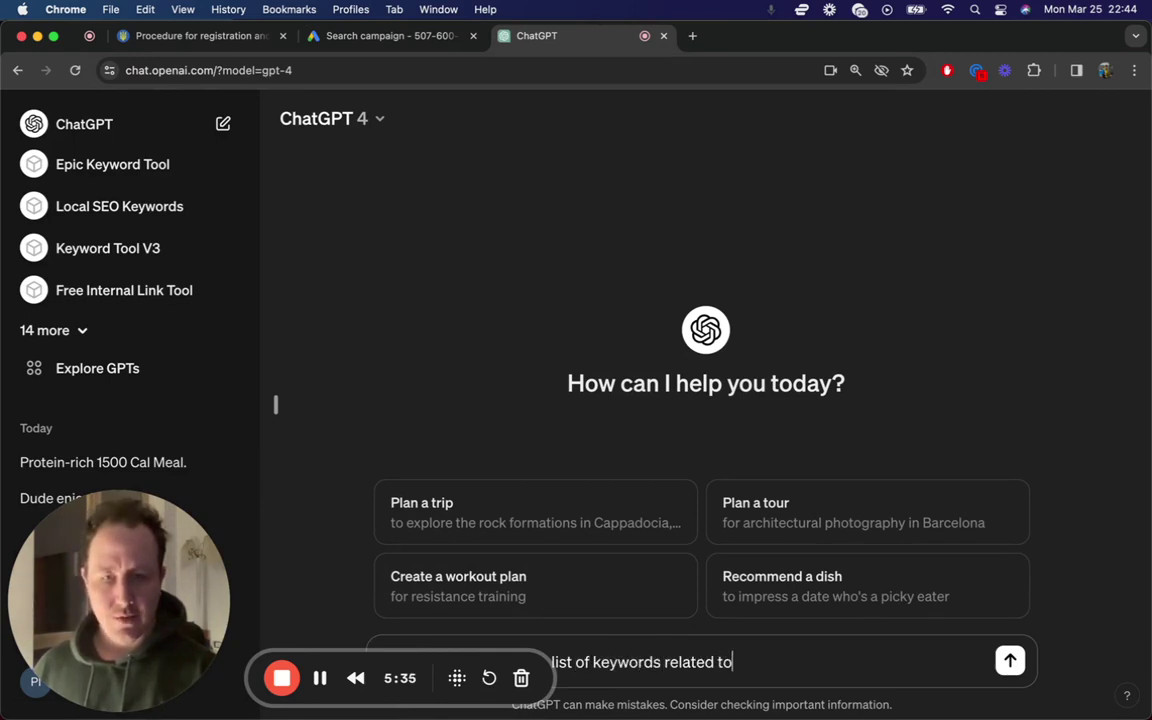
type("'washer repair phoenix")
key("BackSpace")
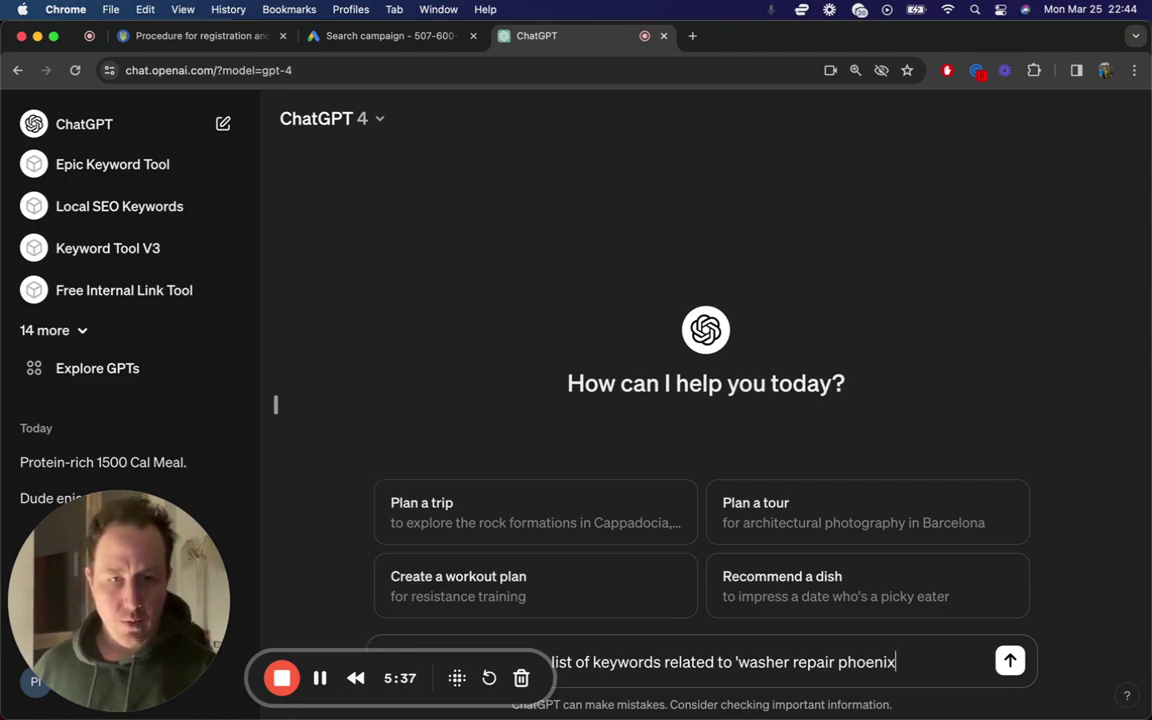
type("' that i can ir")
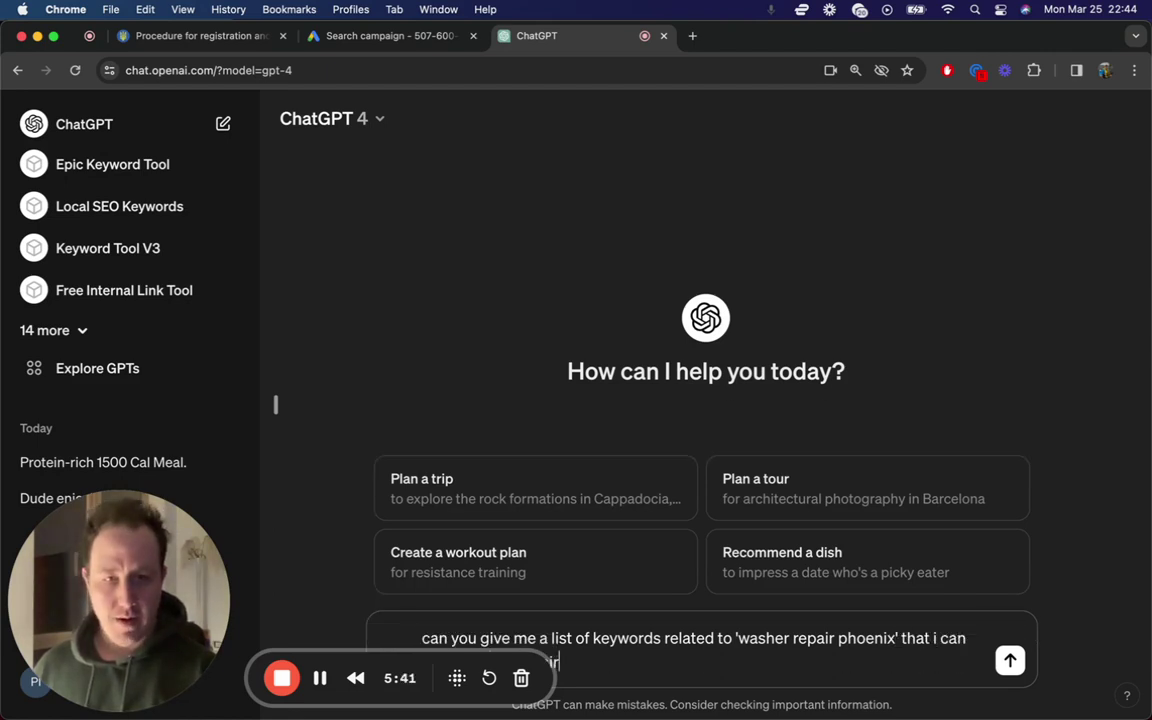
type(" ads in pheonix")
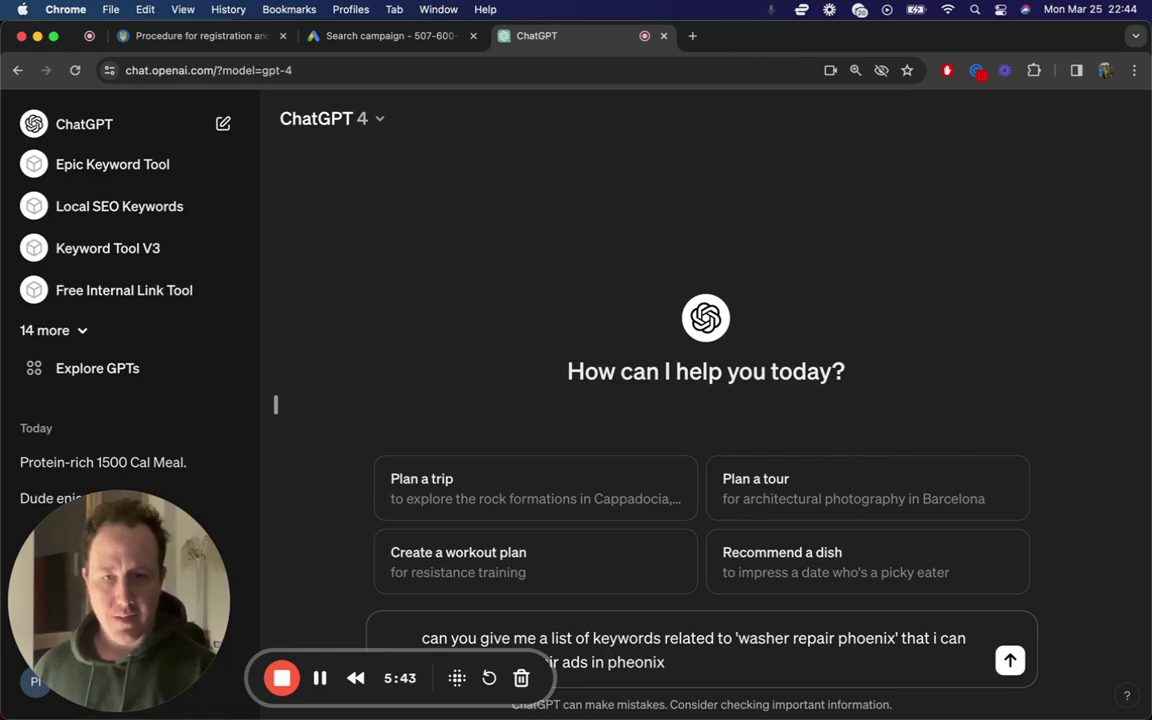
key("BackSpace")
key("BackSpace")
key("BackSpace")
key("BackSpace")
key("BackSpace")
type("oenix")
key("Return")
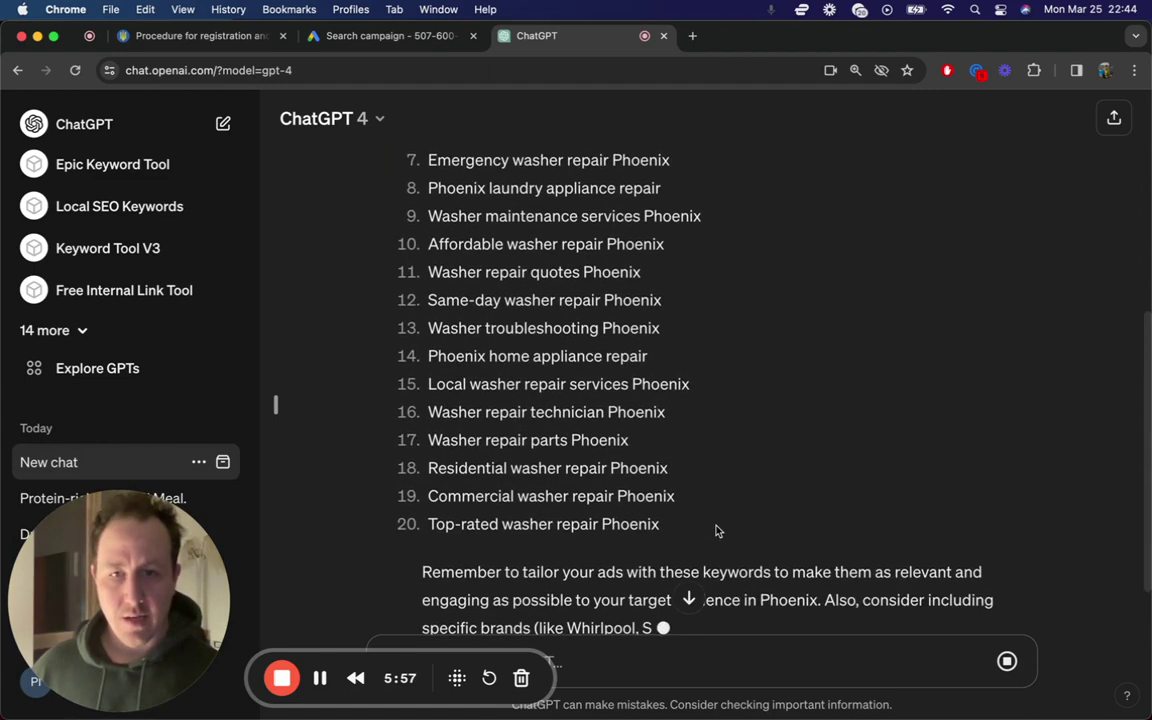
- Copy the 20-keyword answer and place the cursor below washer repair phoenix in Google Ads
left_click_drag(700, 528, 428, 270)
key("super+c")
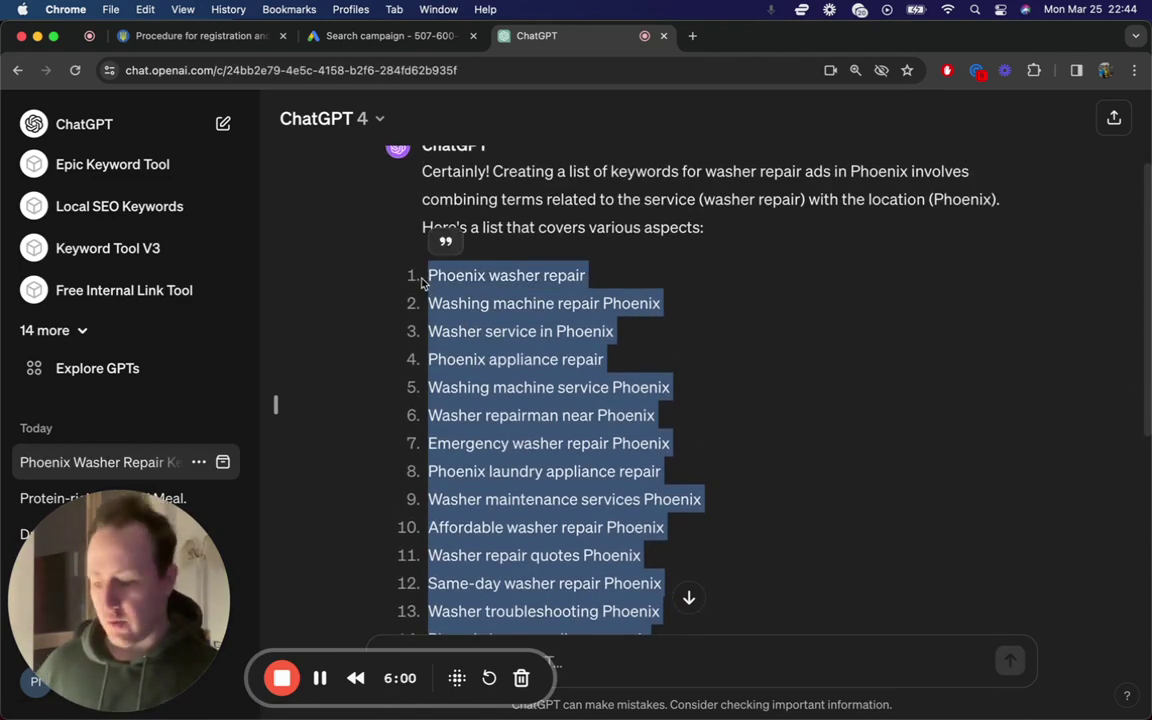
left_click(351, 42)
left_click(293, 372)
- Paste the ChatGPT washer repair keyword list and remove Phoenix from its first two keywords
key("super+v")
scroll(340, 410, "up", 3)
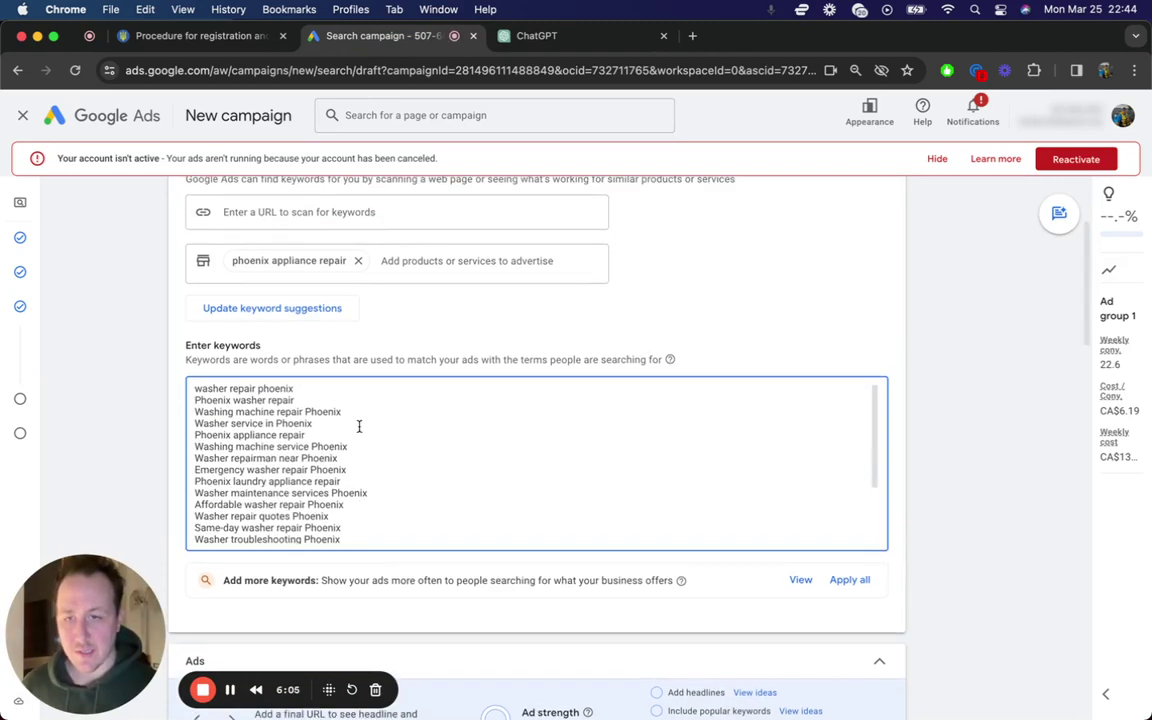
scroll(355, 428, "down", 5)
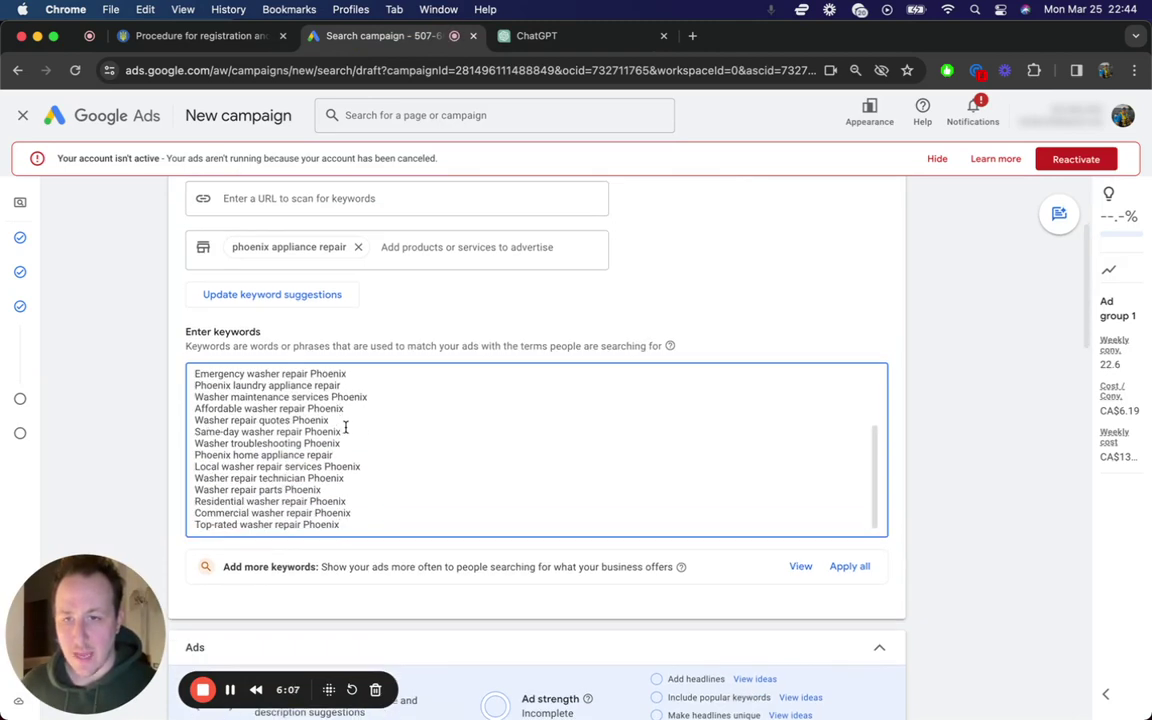
scroll(348, 428, "down", 2)
scroll(350, 432, "up", 5)
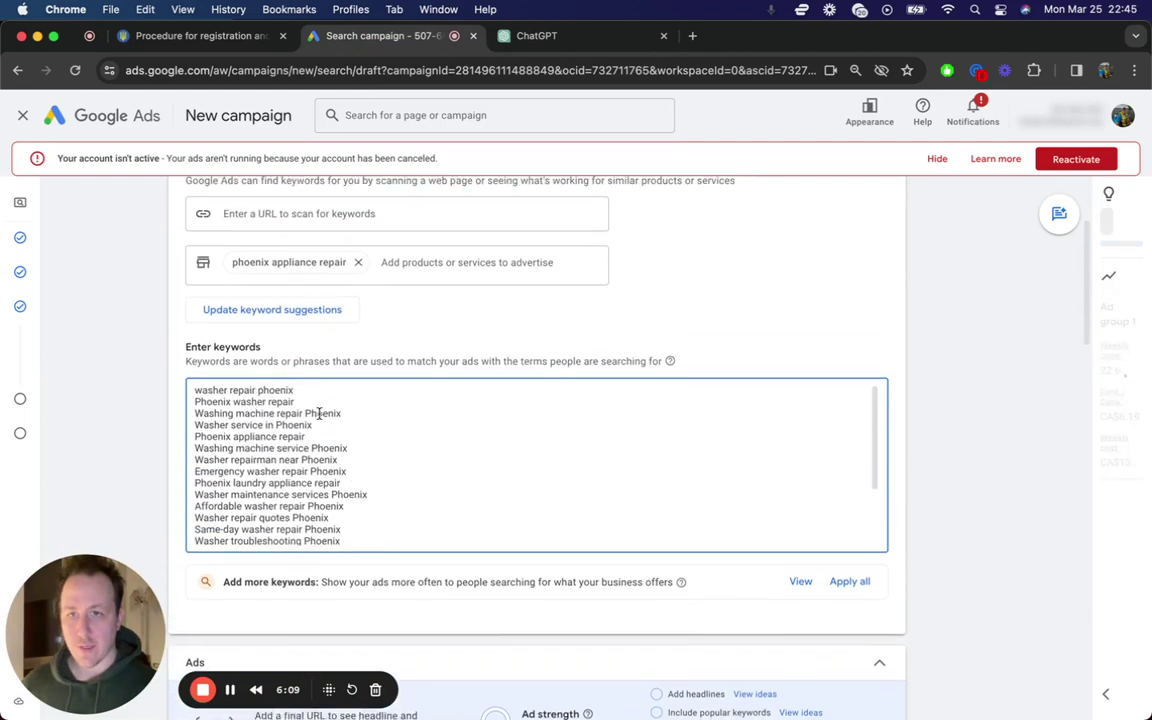
double_click(277, 392)
key("BackSpace")
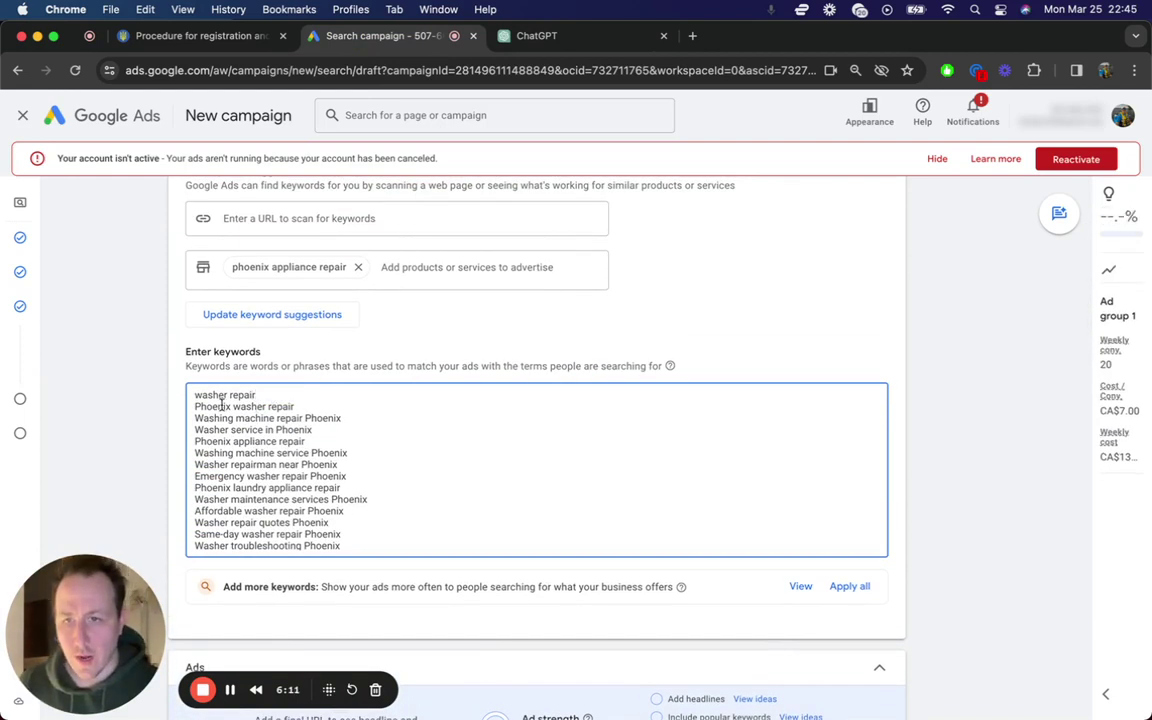
double_click(221, 406)
key("BackSpace")
key("BackSpace")
key("Return")
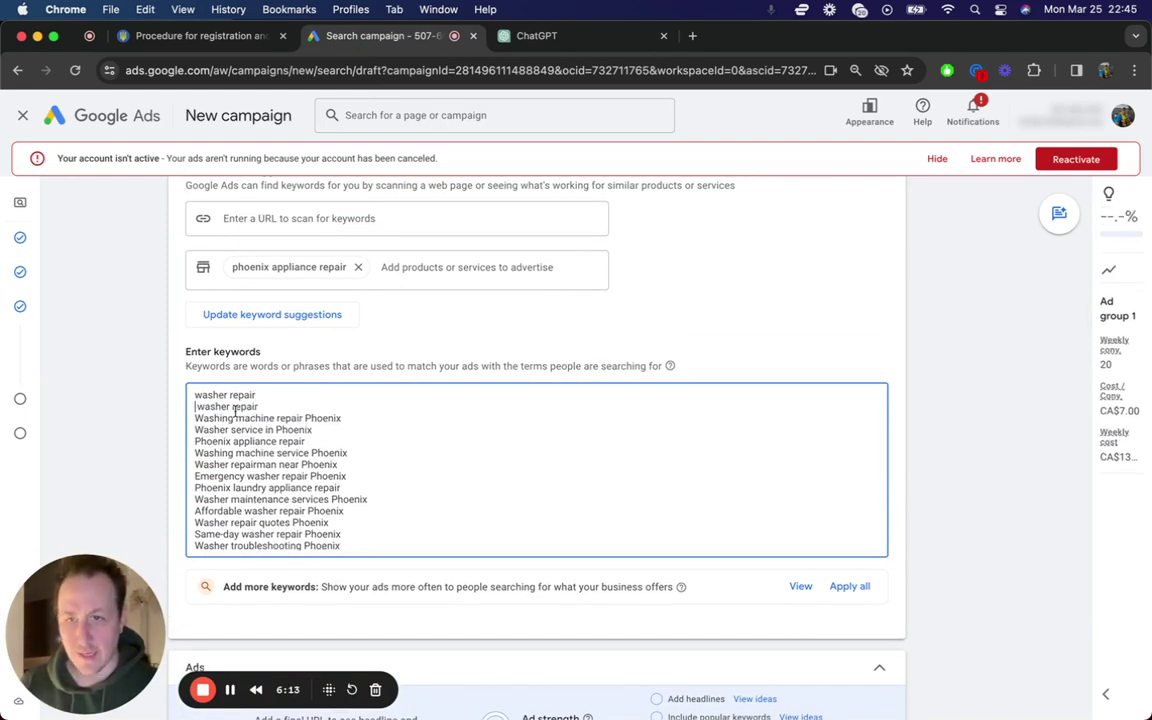
- Remove Phoenix from the washing machine repair, washer service and appliance repair keywords
double_click(318, 418)
key("BackSpace")
double_click(297, 429)
key("BackSpace")
double_click(205, 441)
key("BackSpace")
key("BackSpace")
key("BackSpace")
key("BackSpace")
key("BackSpace")
key("Return")
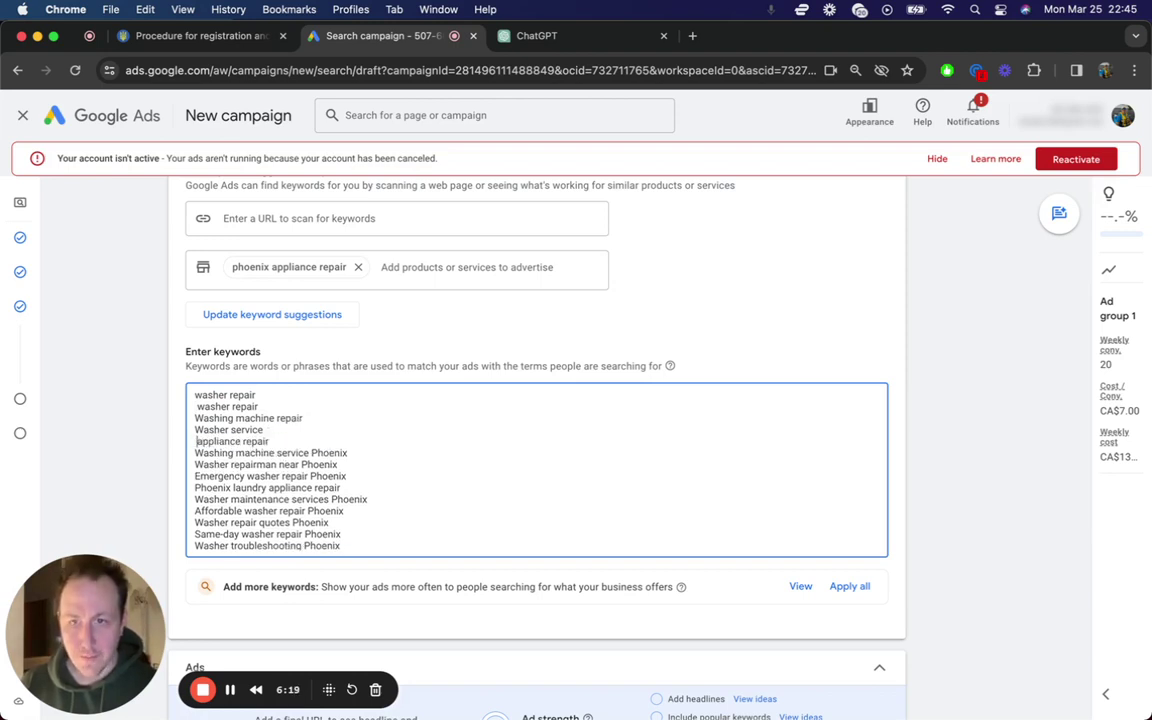
- Remove Phoenix from the machine service, repairman, emergency, laundry, maintenance and affordable repair keywords
double_click(329, 452)
key("BackSpace")
double_click(321, 464)
key("BackSpace")
double_click(323, 475)
key("BackSpace")
double_click(215, 487)
key("BackSpace")
key("BackSpace")
key("Return")
double_click(349, 499)
key("BackSpace")
double_click(326, 511)
key("BackSpace")
- Append all suggested keywords, such as phoenix washer repair, to the keyword list
scroll(463, 491, "down", 5)
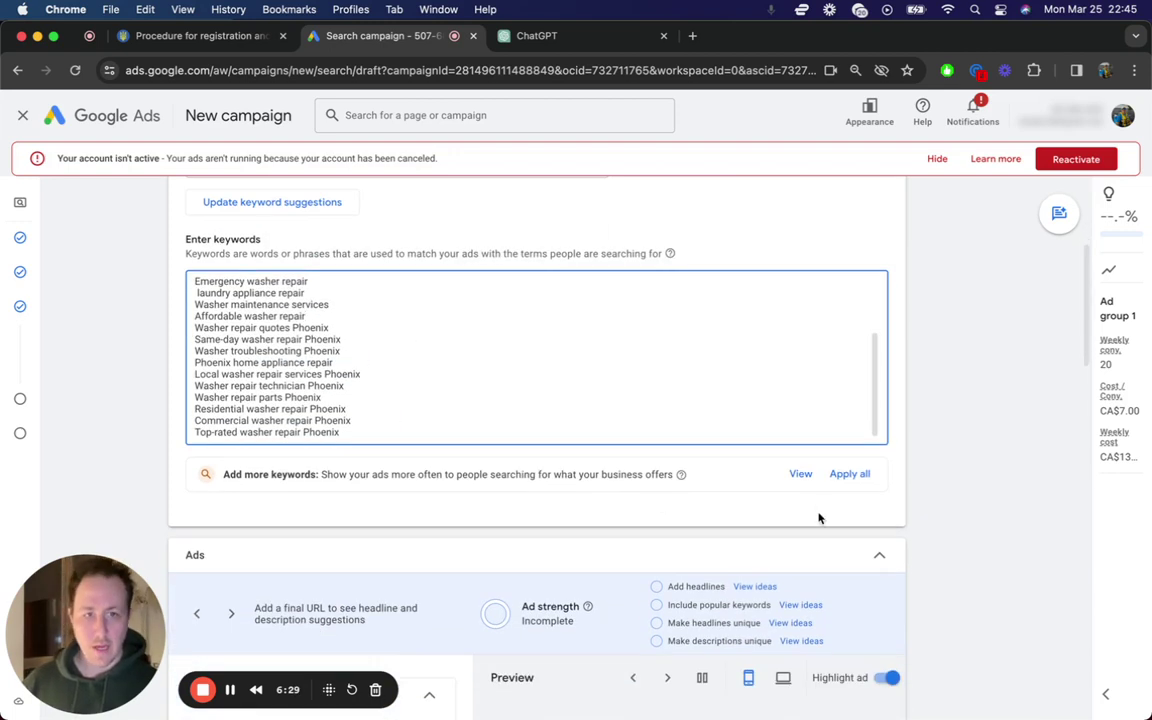
left_click(858, 474)
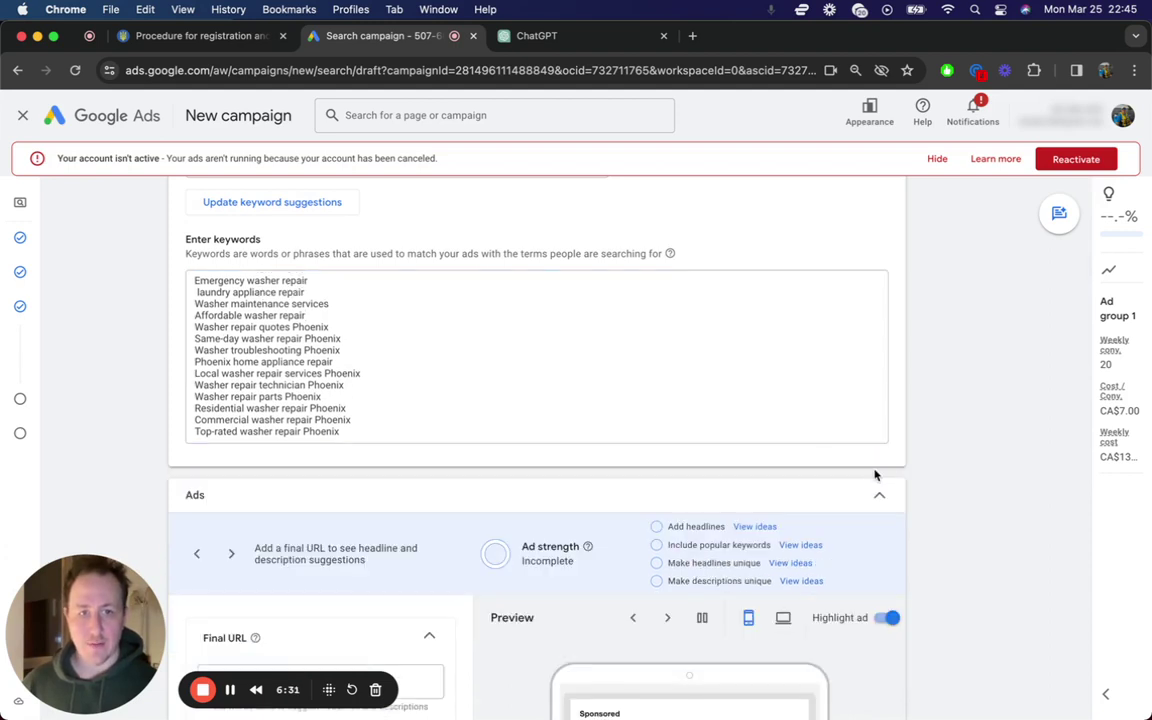
scroll(729, 347, "down", 2)
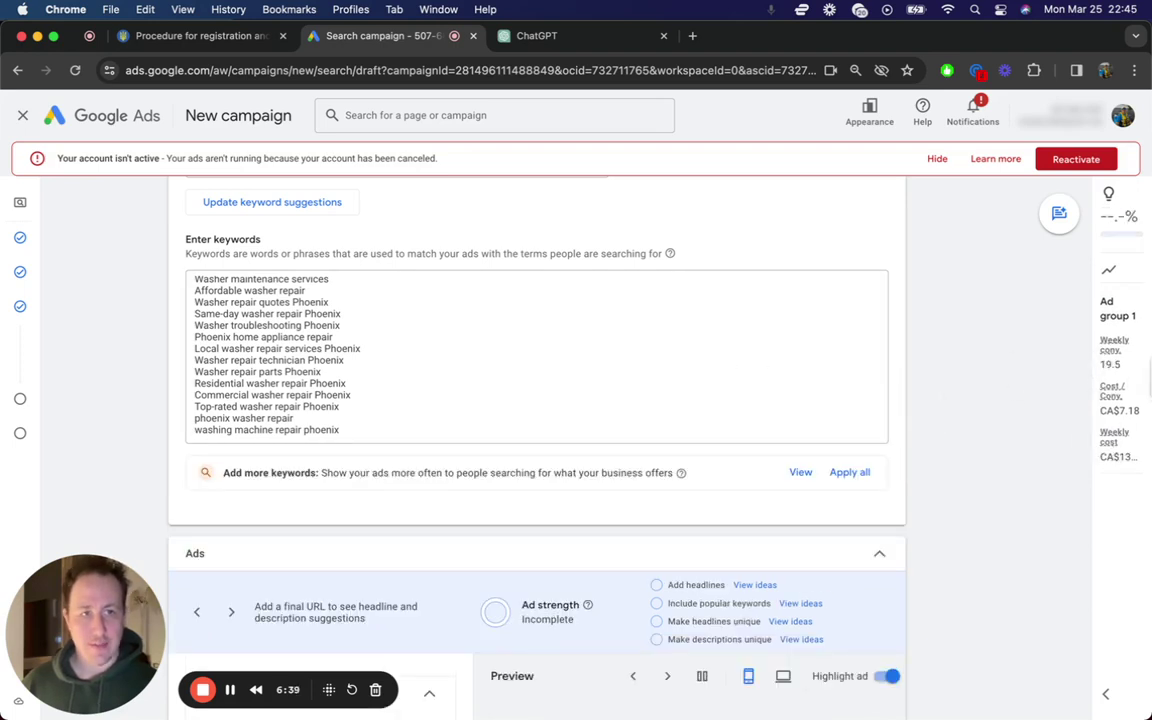
scroll(581, 329, "down", 10)
scroll(598, 368, "down", 1)
scroll(607, 311, "up", 3)
scroll(520, 358, "down", 3)
scroll(472, 380, "down", 3)
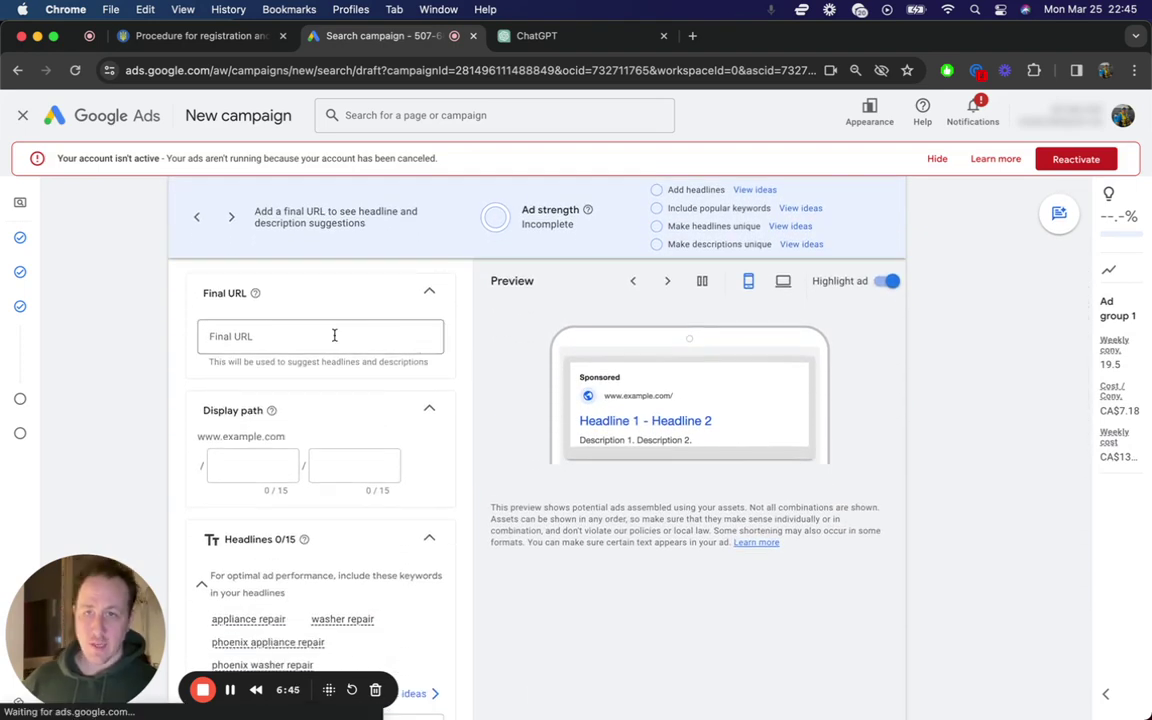
- Fill in the ad's Final URL field
left_click(334, 336)
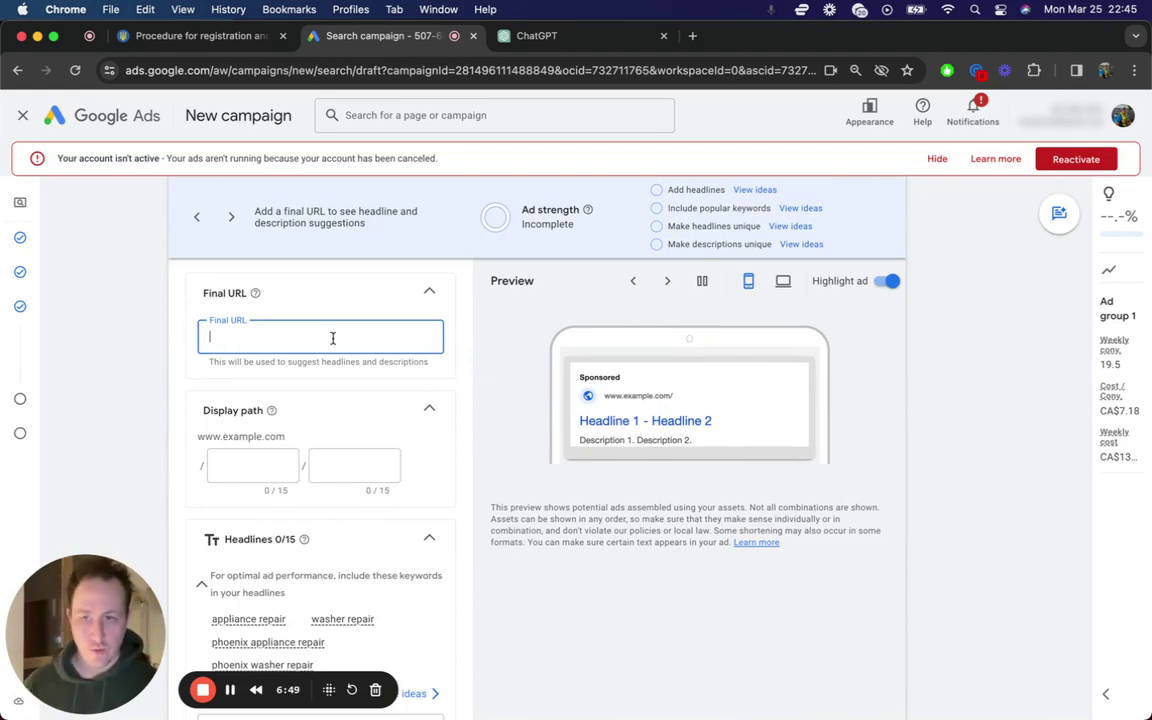
scroll(281, 431, "up", 8)
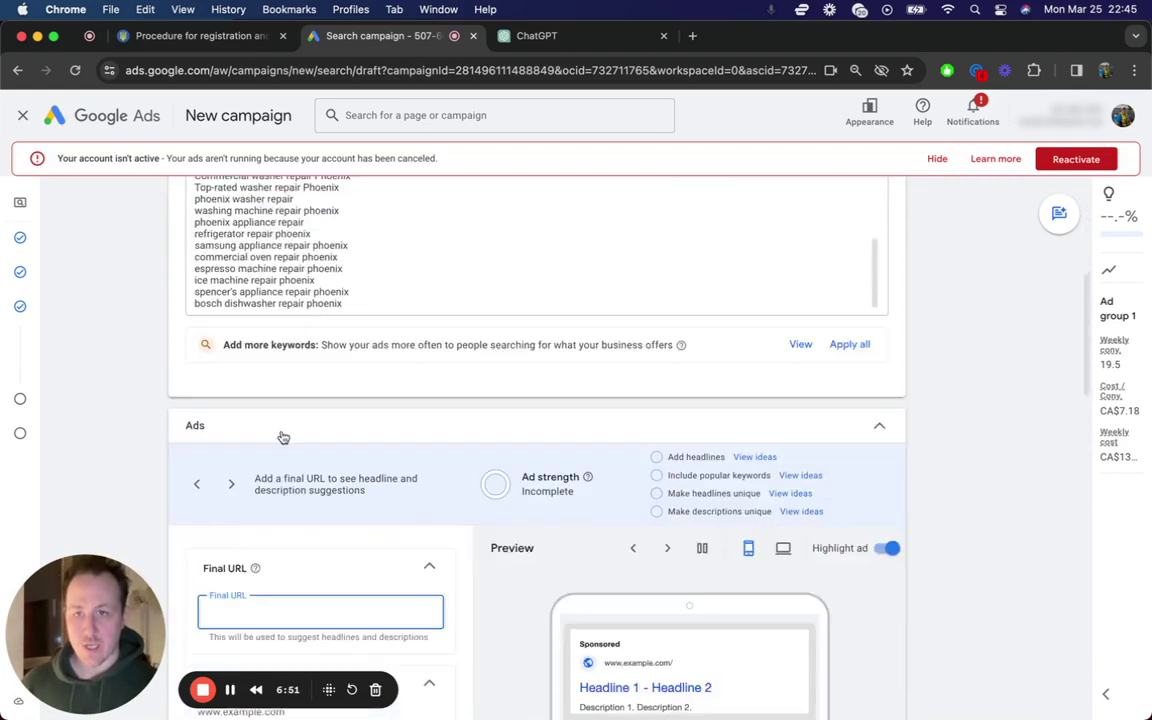
scroll(280, 445, "down", 5)
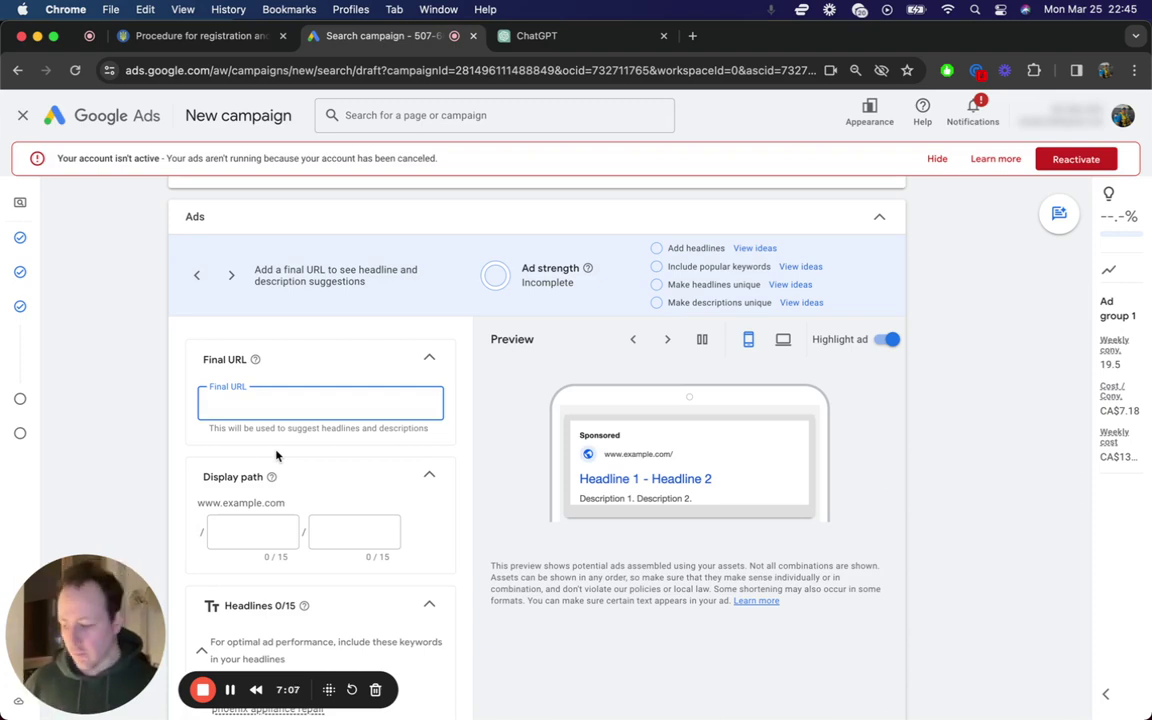
scroll(277, 450, "down", 1)
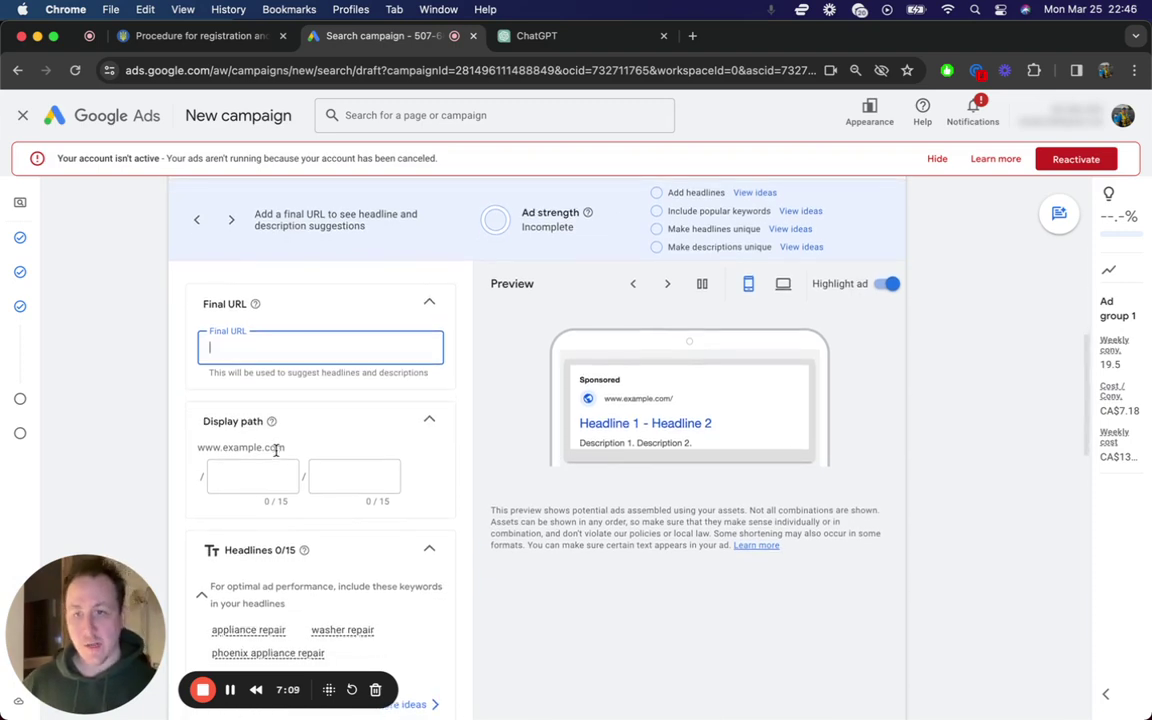
scroll(277, 449, "down", 1)
- Set the ad's display path to phoenix / washer-repair
left_click(283, 447)
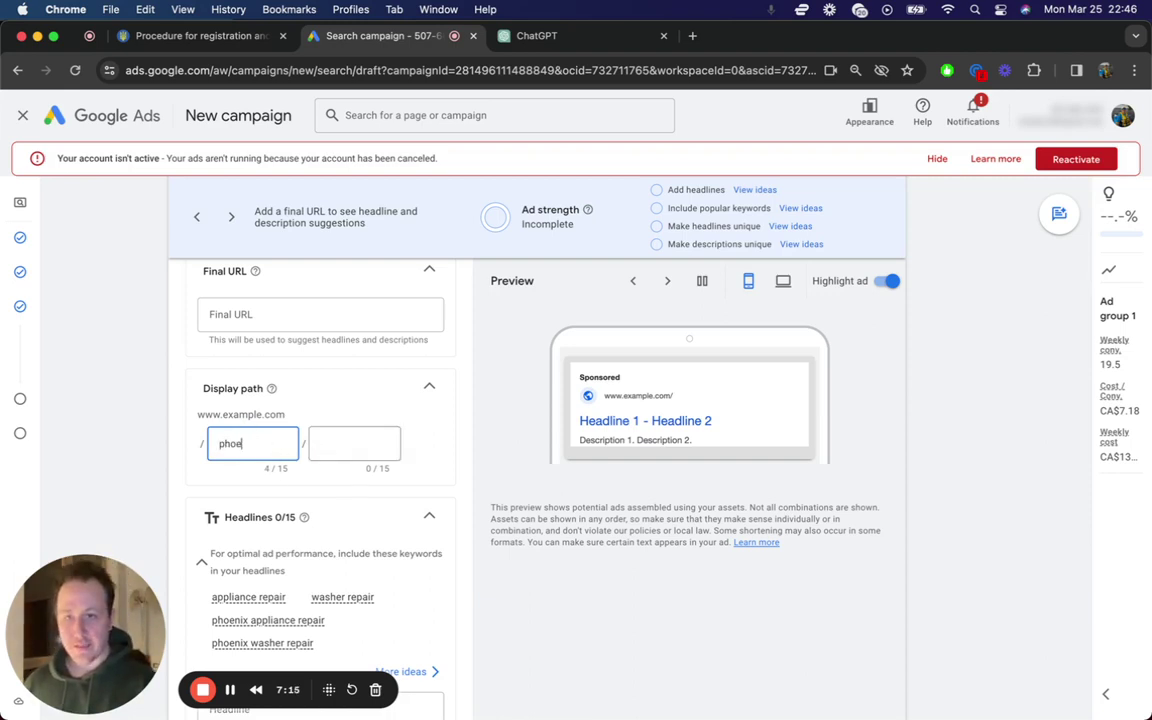
type("phoenix")
key("Tab")
type("washer-repai")
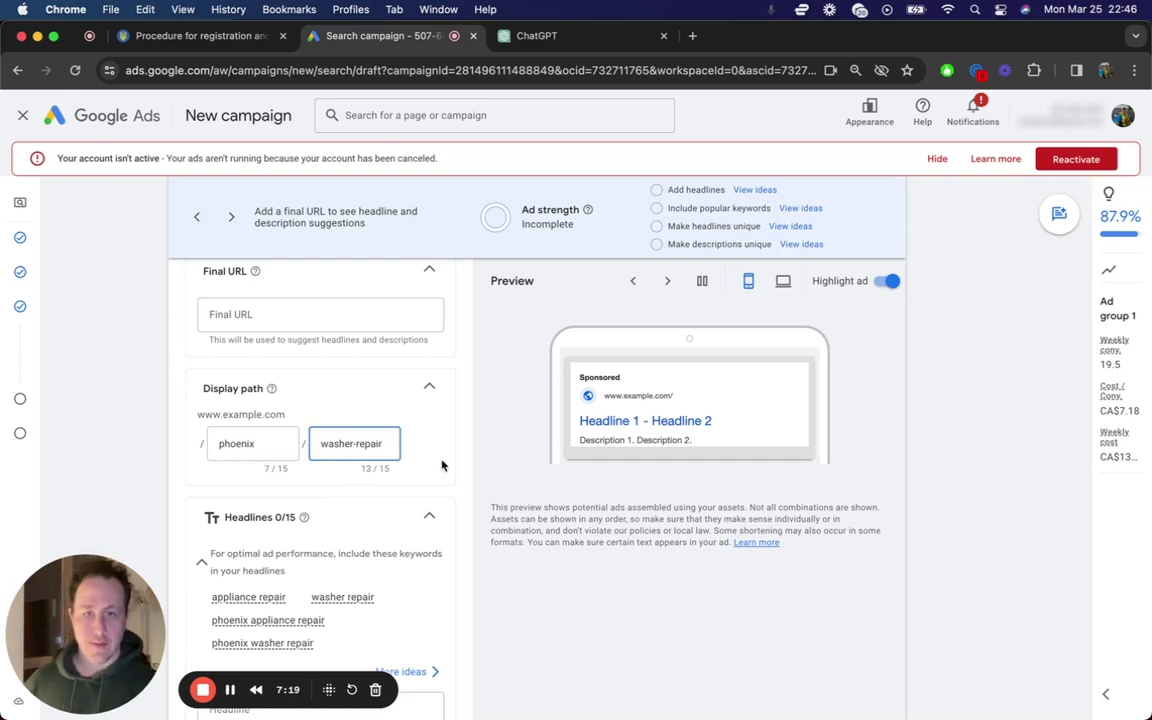
- Move down to the Headlines section, ready to write the first headline
scroll(435, 485, "down", 5)
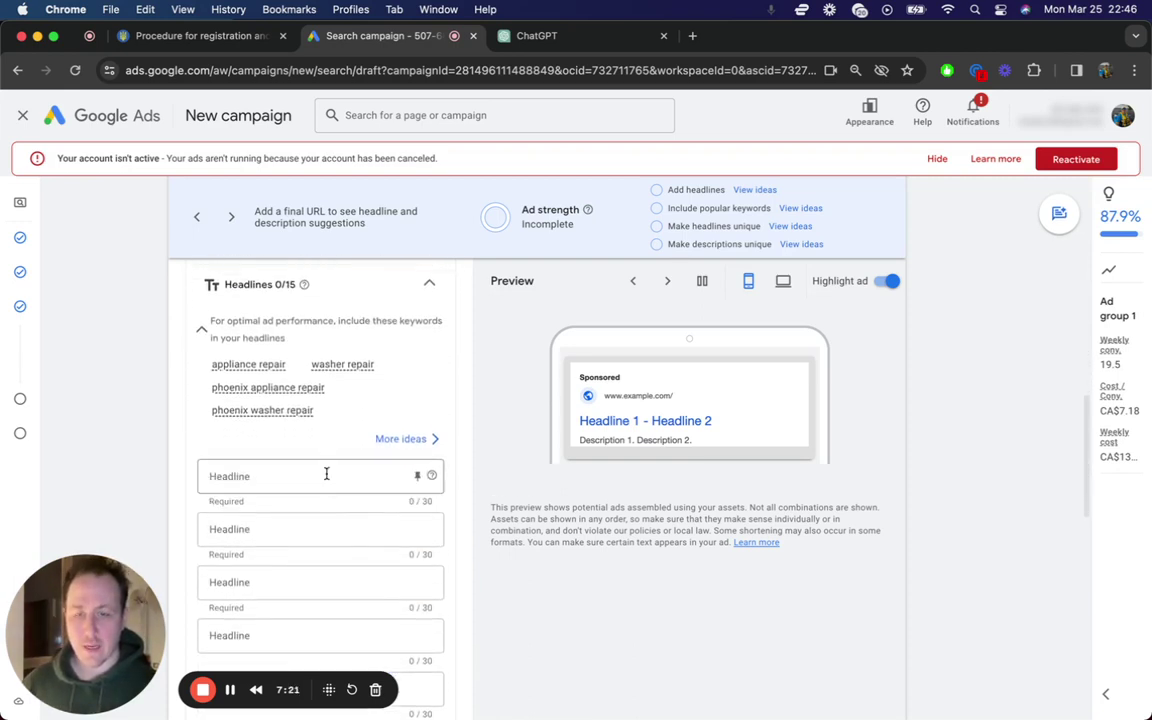
scroll(322, 470, "down", 1)
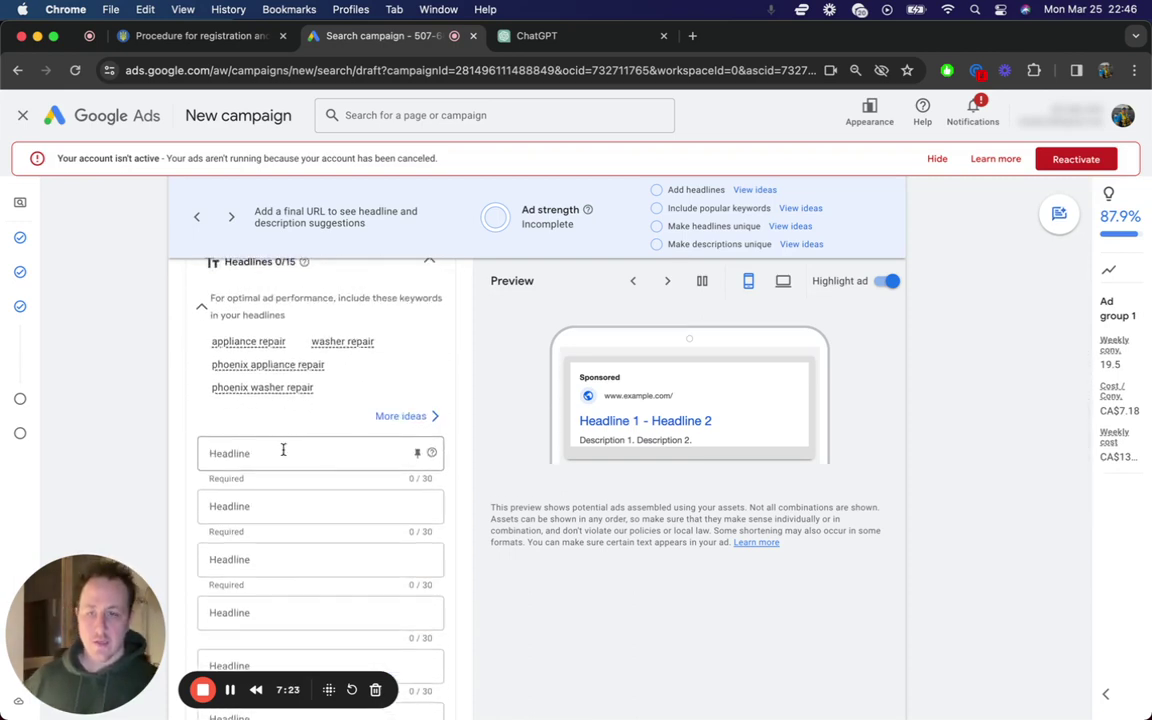
left_click(283, 452)
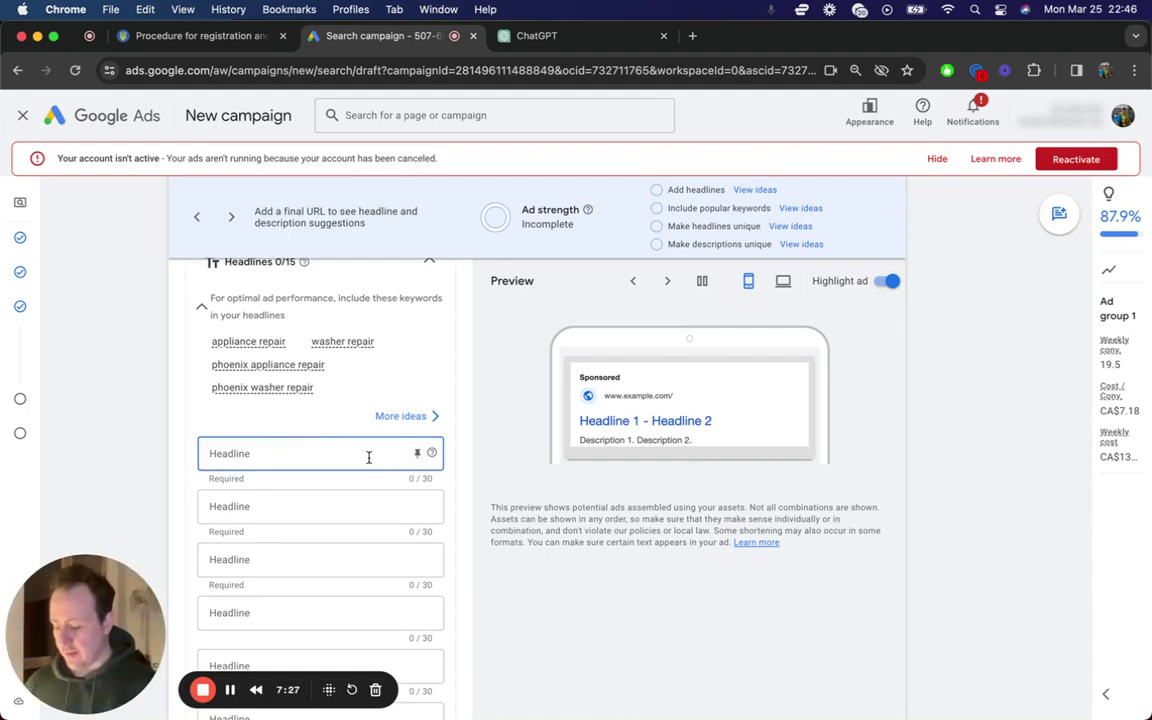
- Enter headline 'Appliance Repair Phoenix' and pin it to show only in position 2
type("Appliance R")
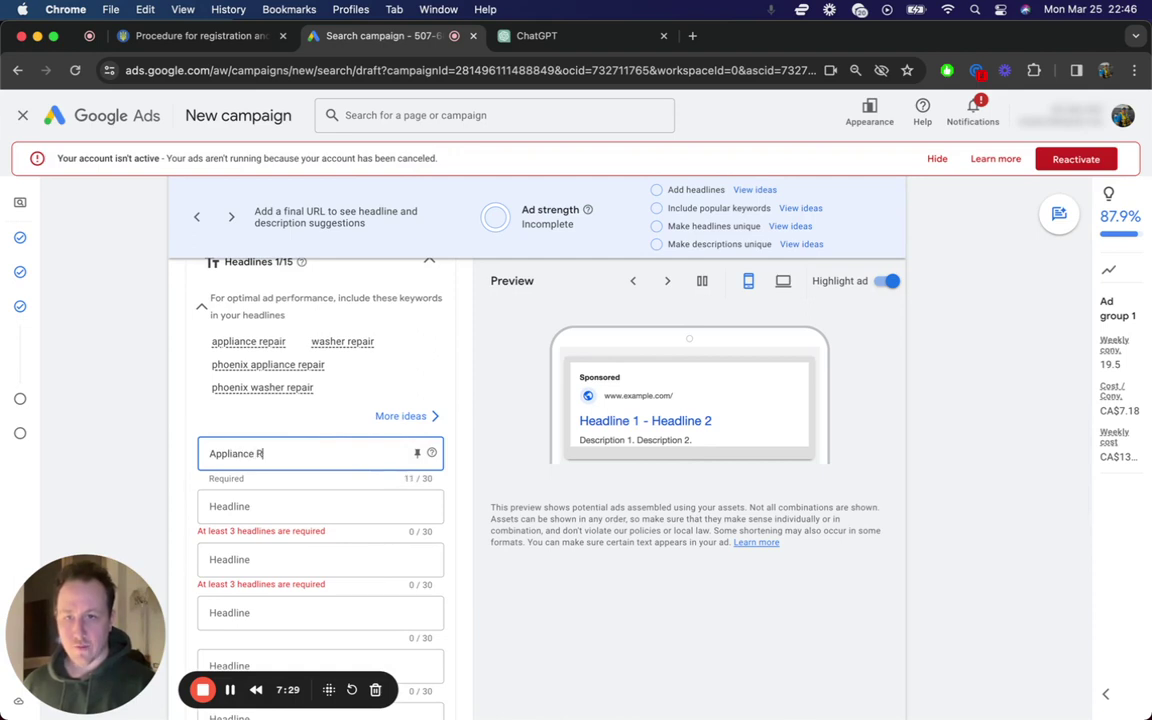
type("epair Phoenix")
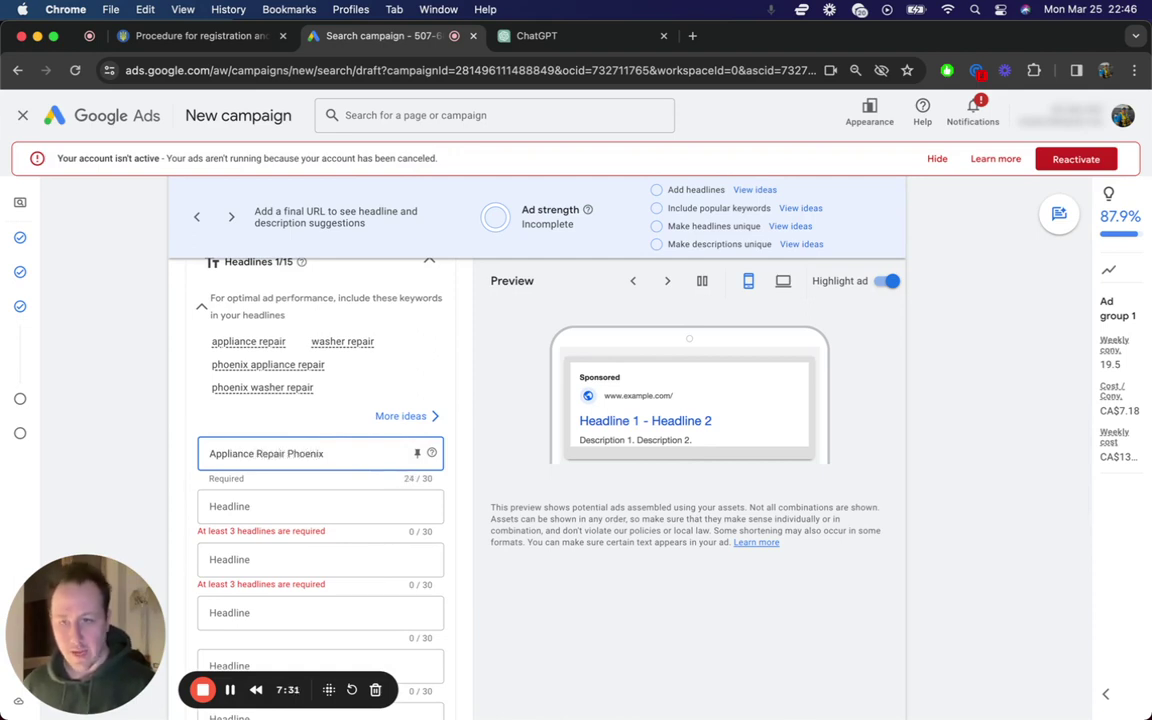
left_click(417, 453)
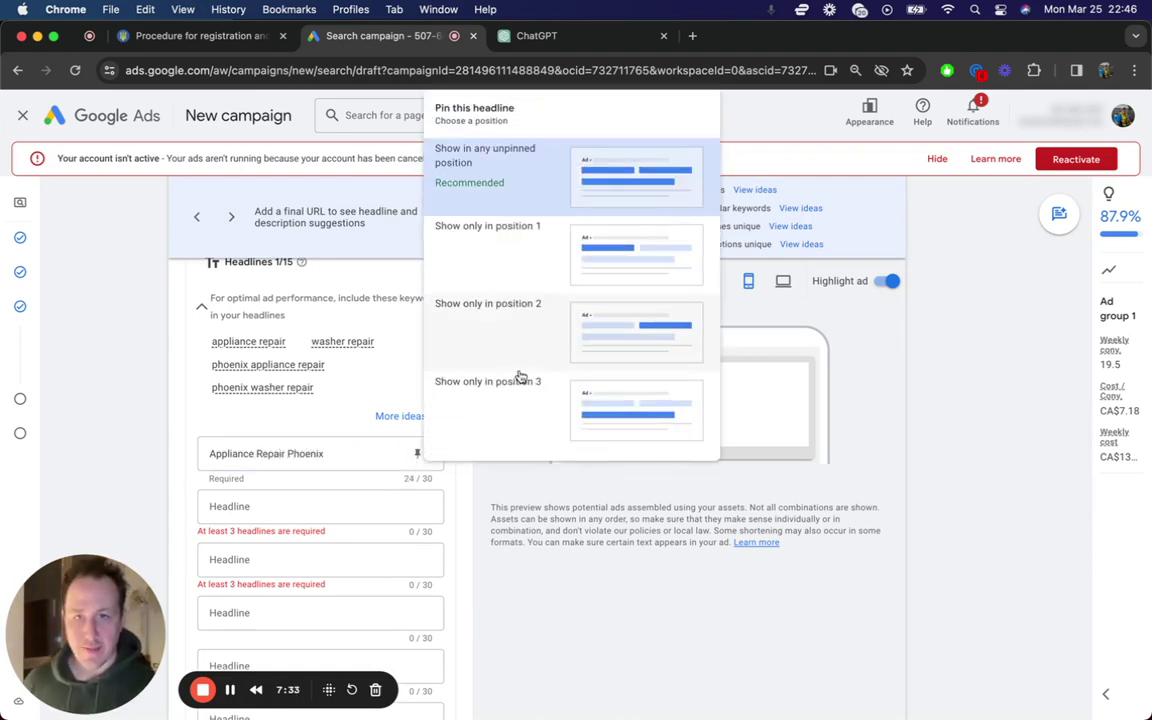
left_click(603, 420)
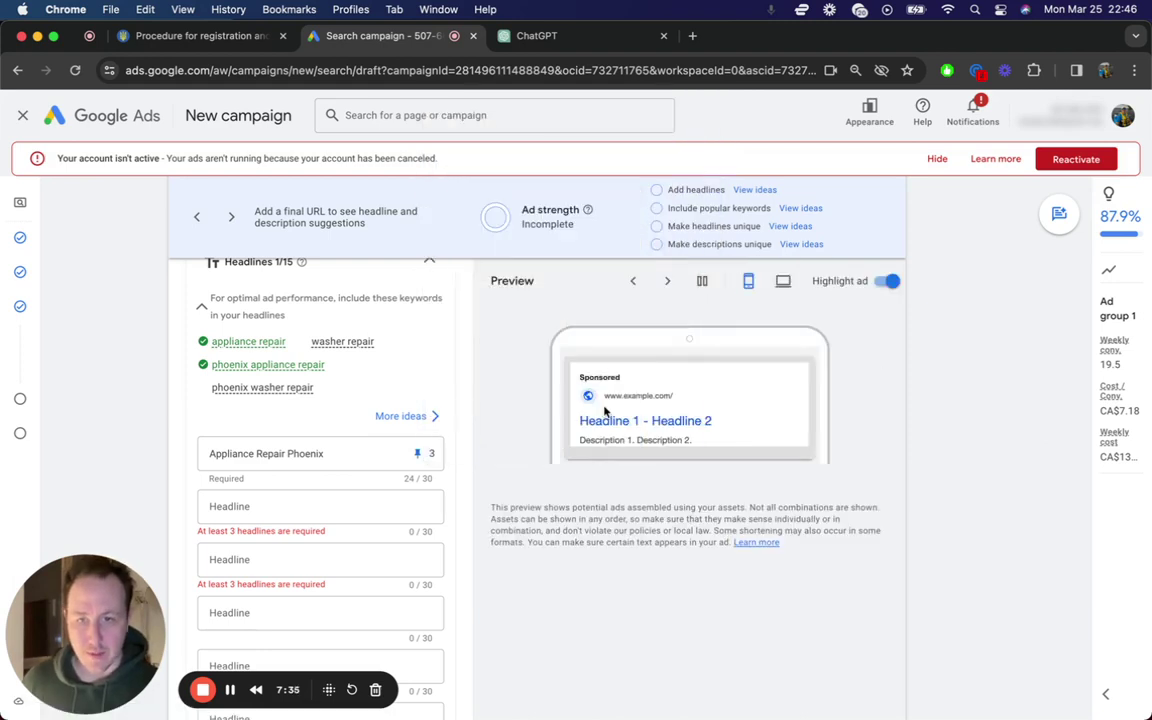
left_click(338, 504)
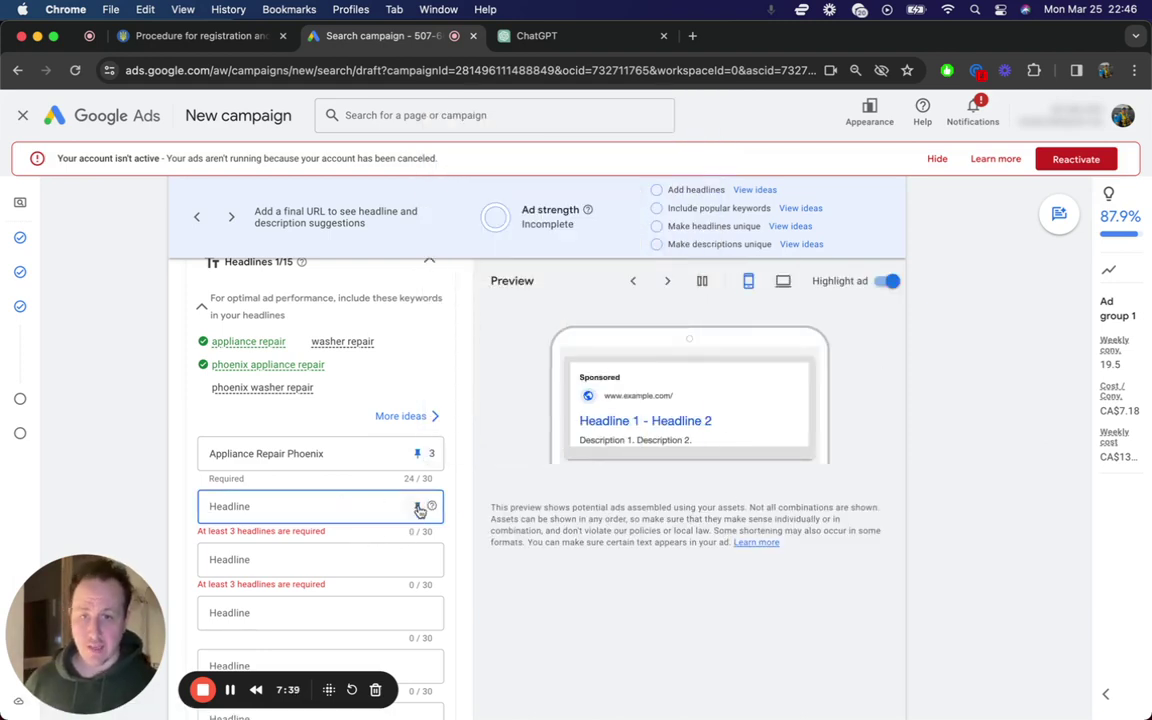
left_click(316, 451)
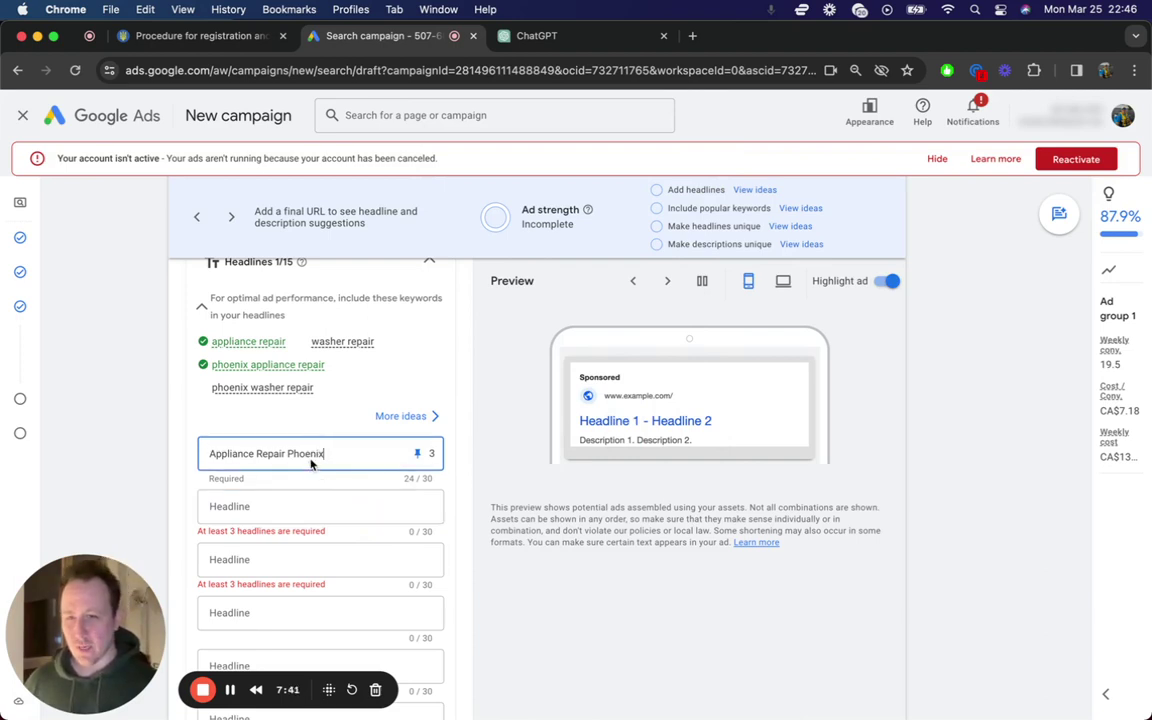
triple_click(298, 452)
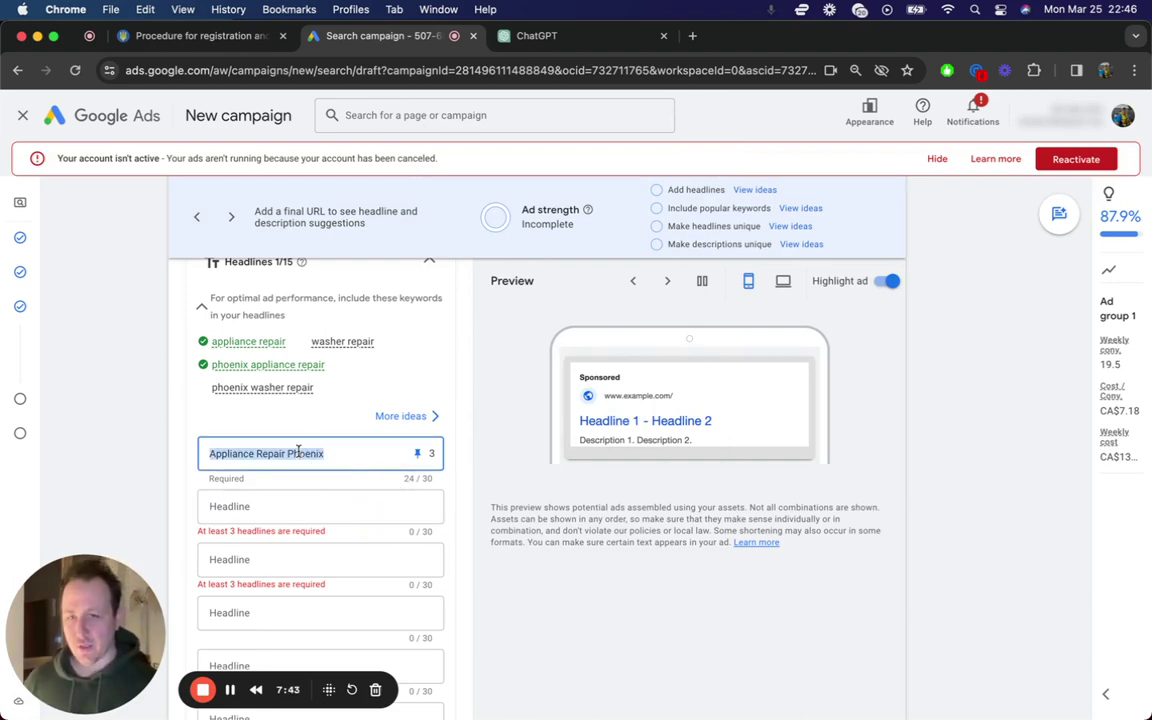
left_click(417, 453)
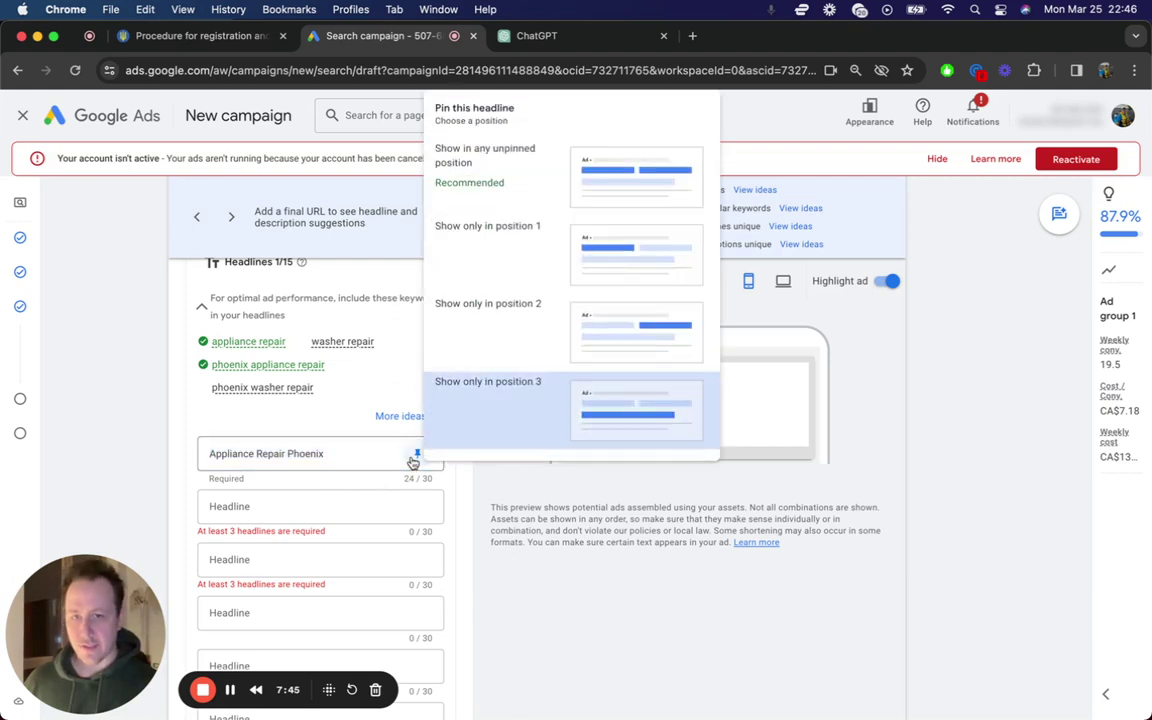
left_click(455, 358)
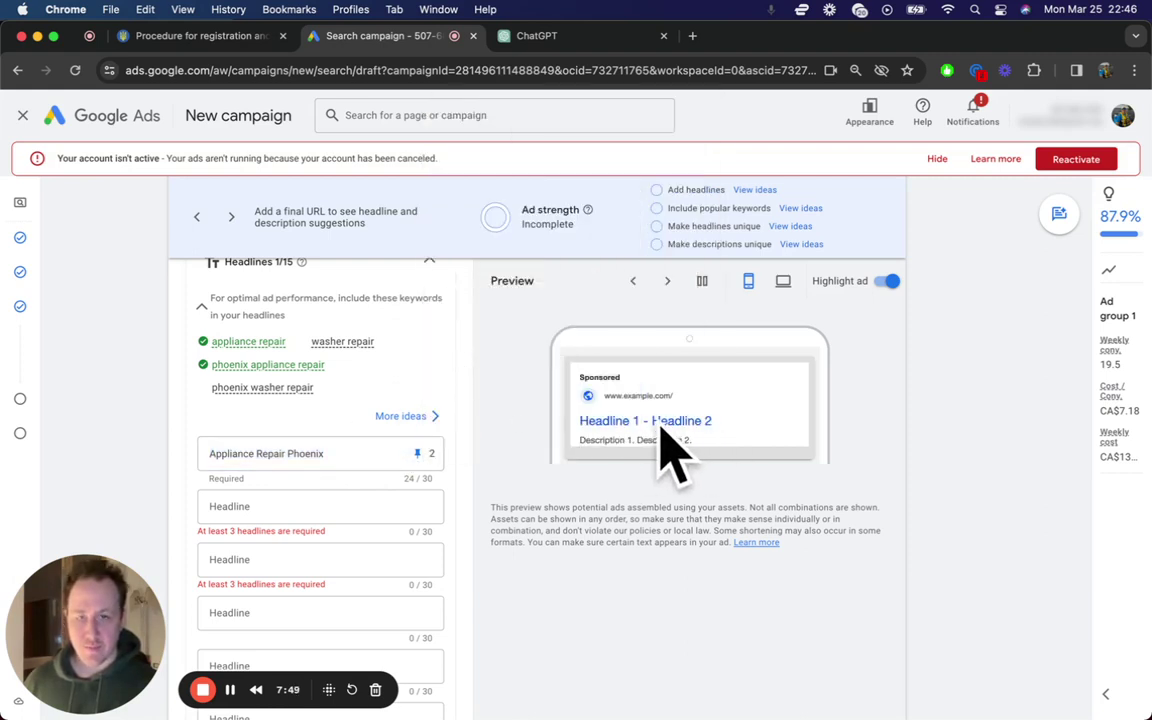
left_click(276, 512)
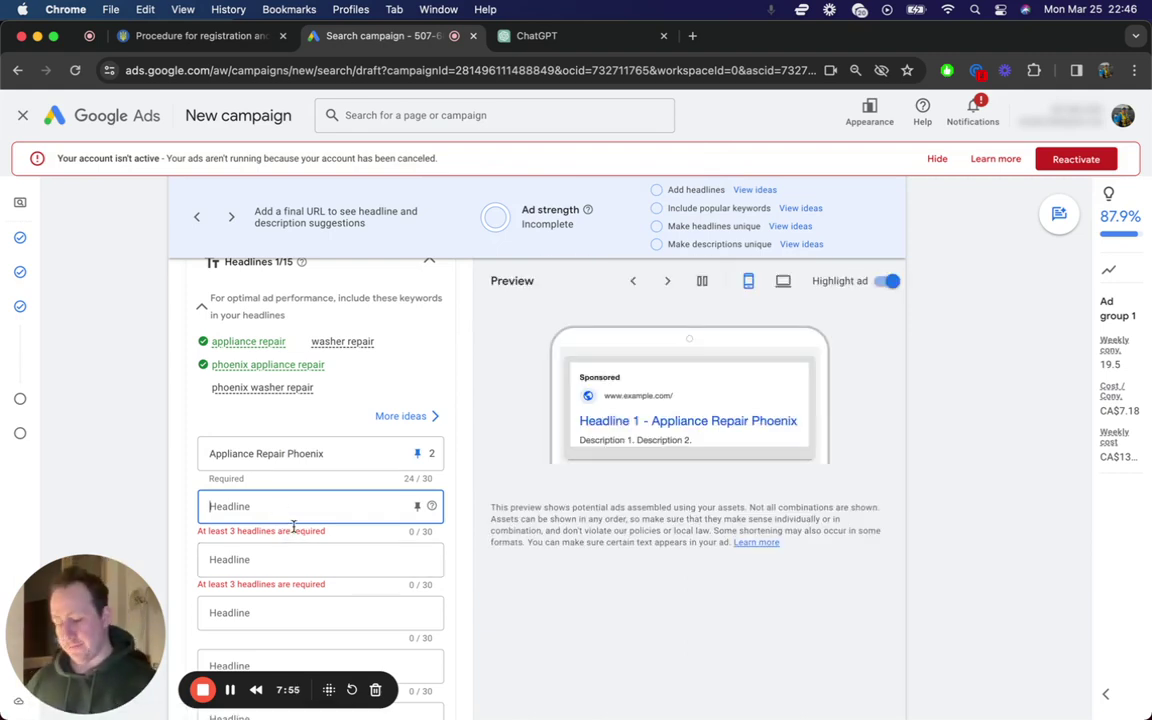
- Add headlines 'Washer Repair' and 'Same Day Washer Repair', both pinned to position 1
type("Washer Repair")
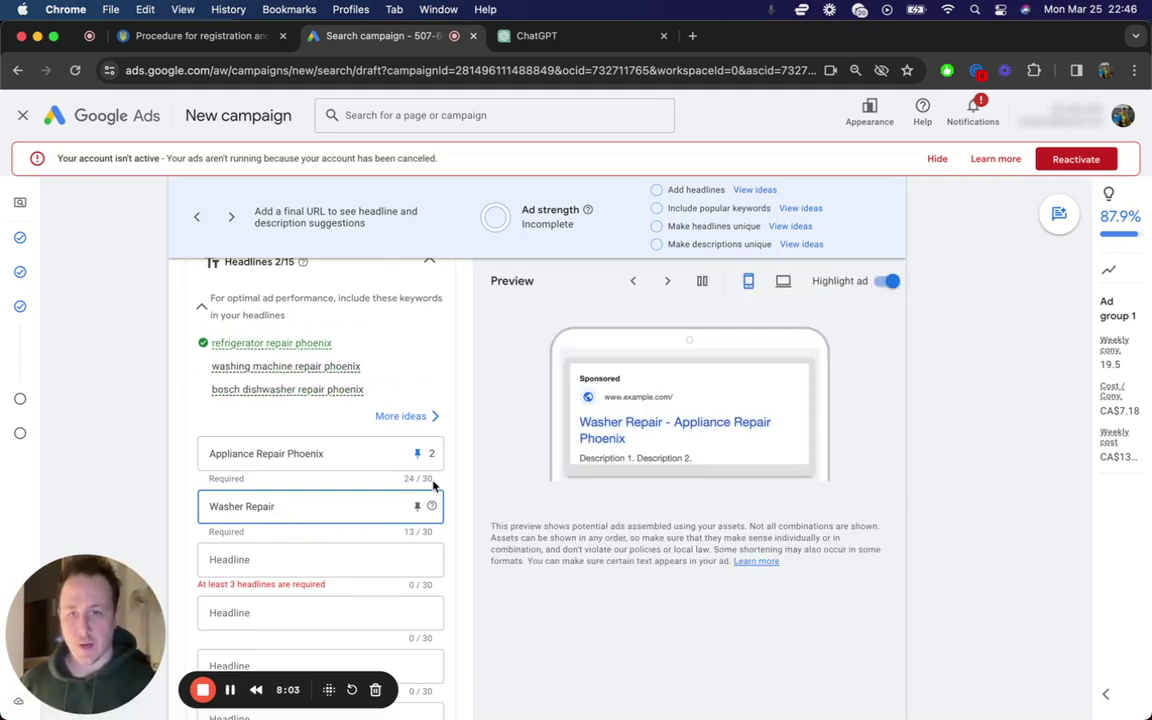
left_click(411, 504)
left_click(480, 285)
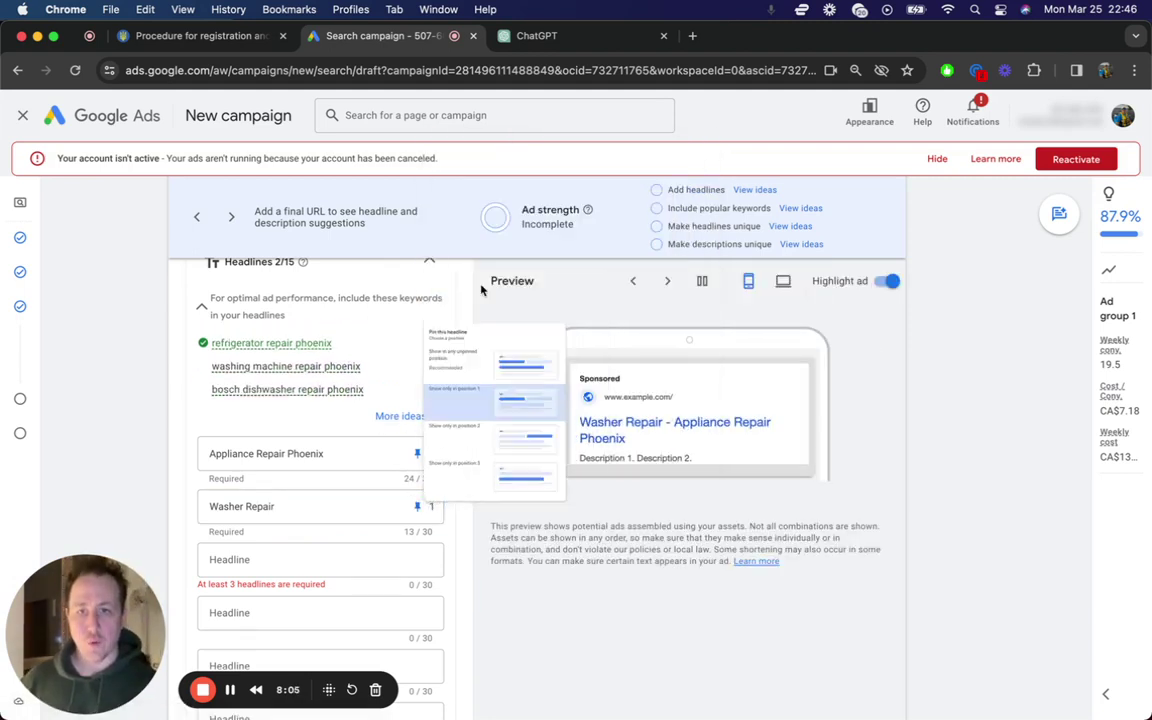
left_click(226, 573)
type("Same Day Washer Repair")
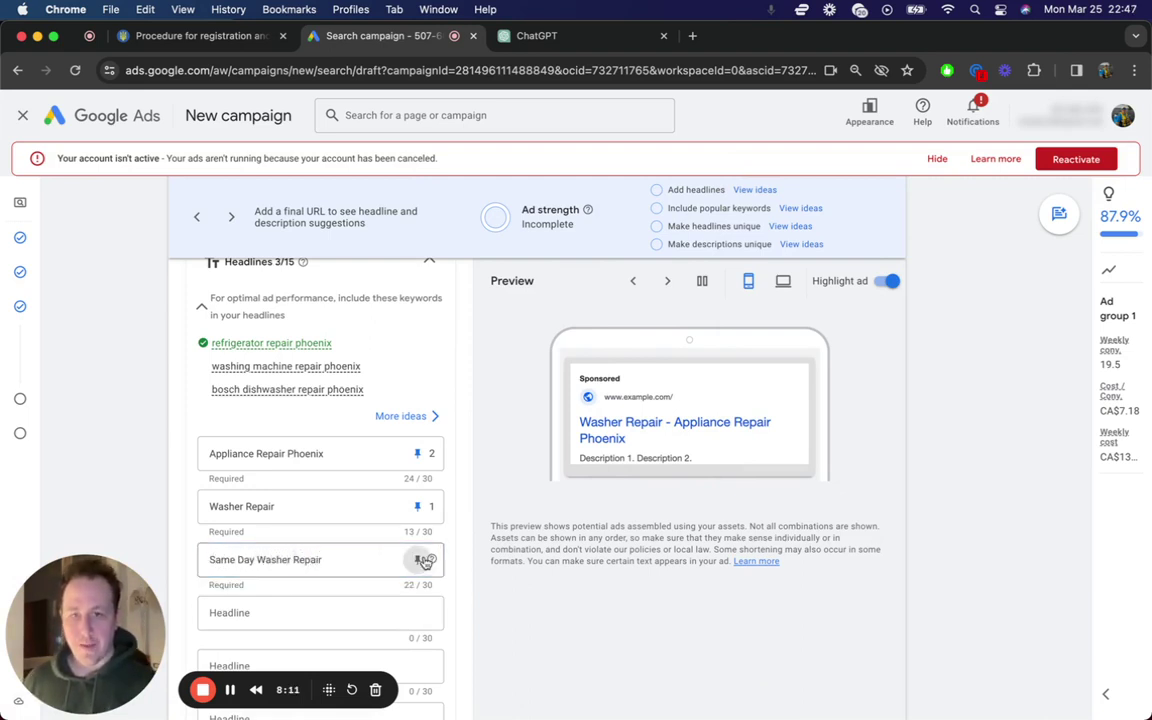
left_click(418, 559)
left_click(481, 368)
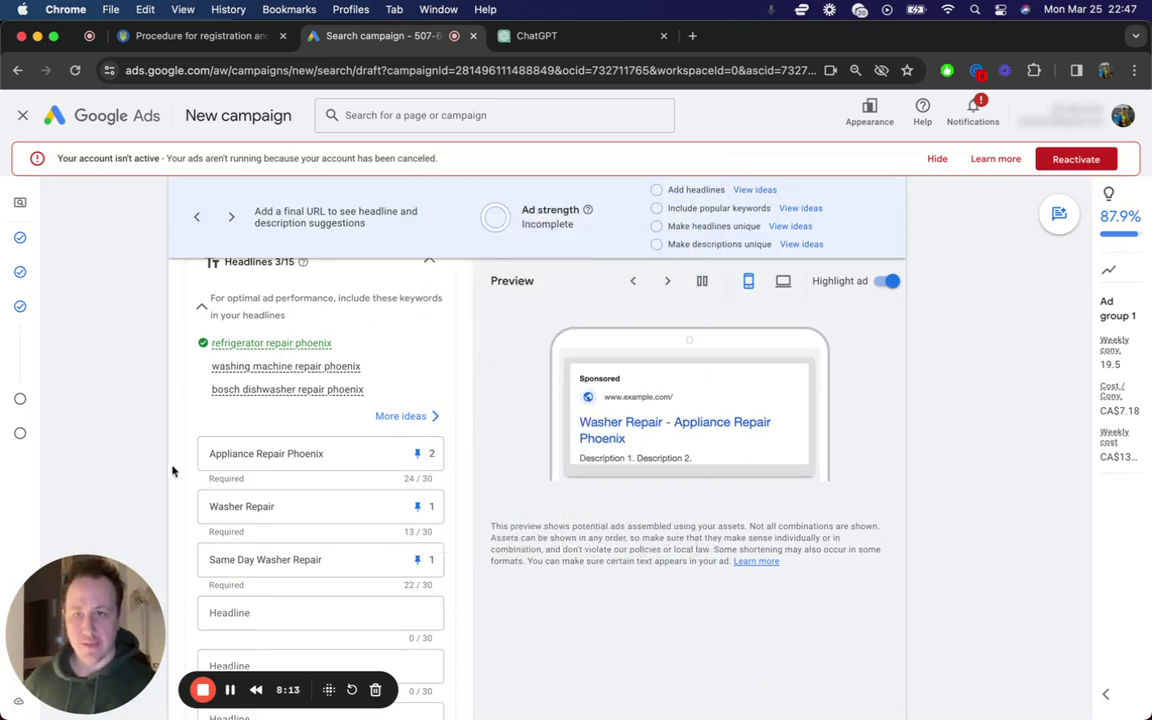
- Add headline 'We'll Fix Your Washer Today', pinned to position 1
scroll(192, 483, "down", 2)
left_click(241, 535)
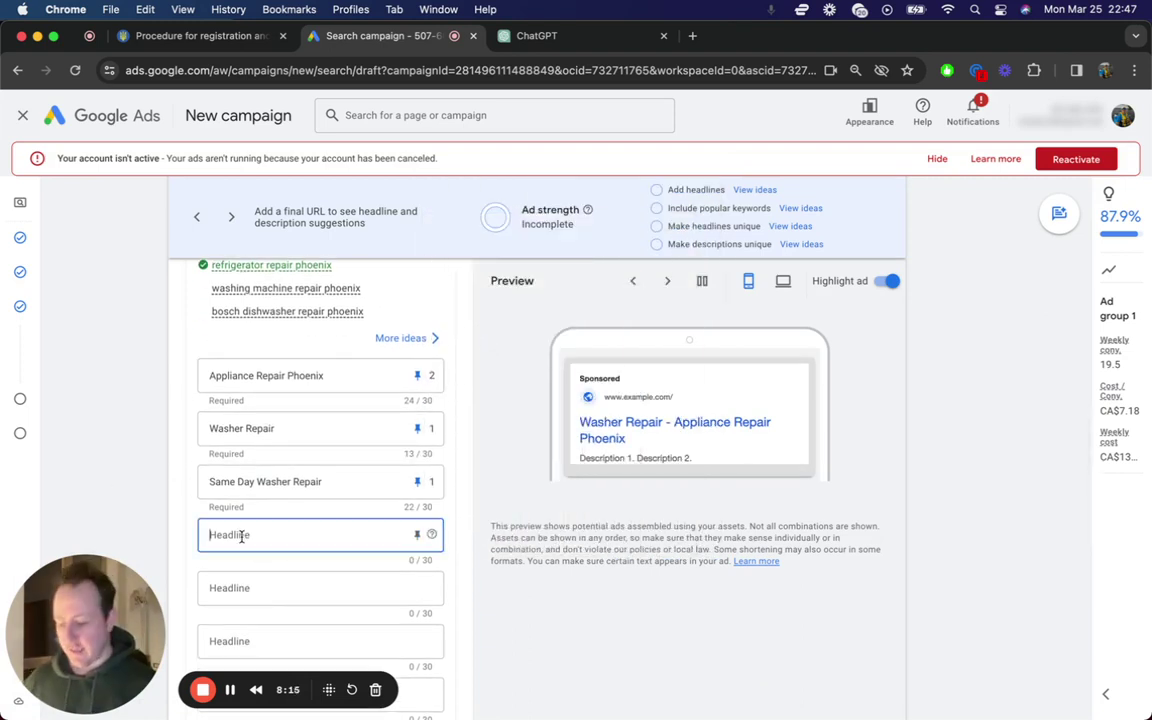
type("We'll Fix Your")
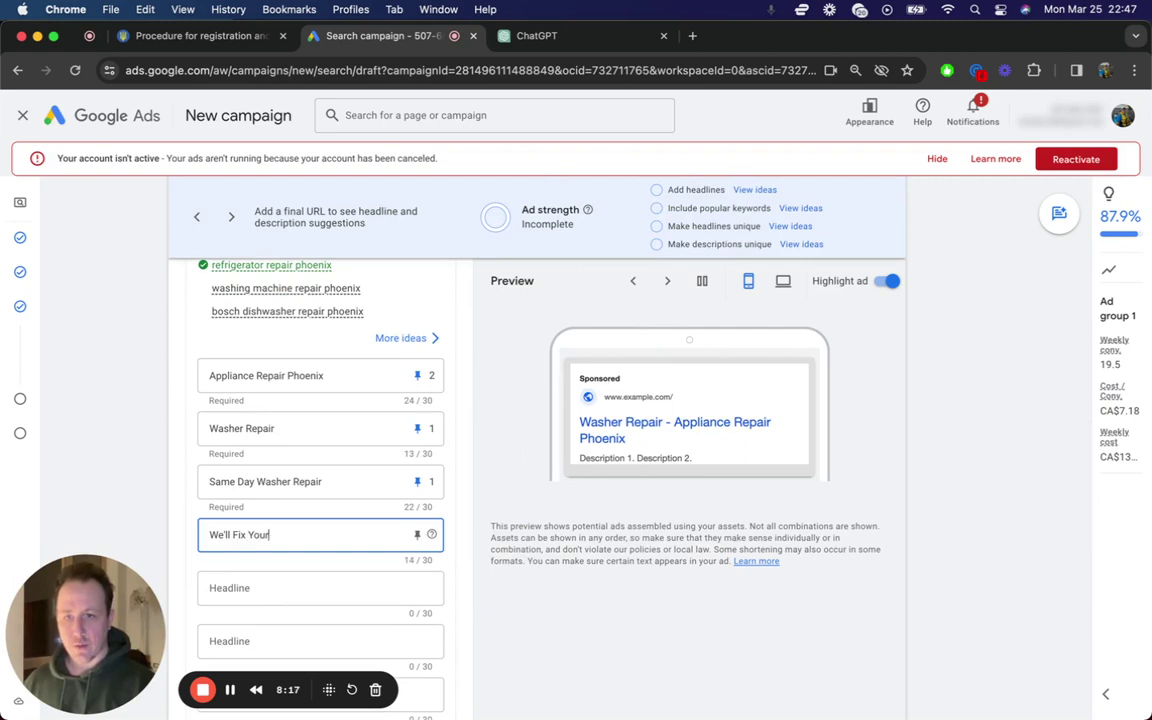
type(" Washee")
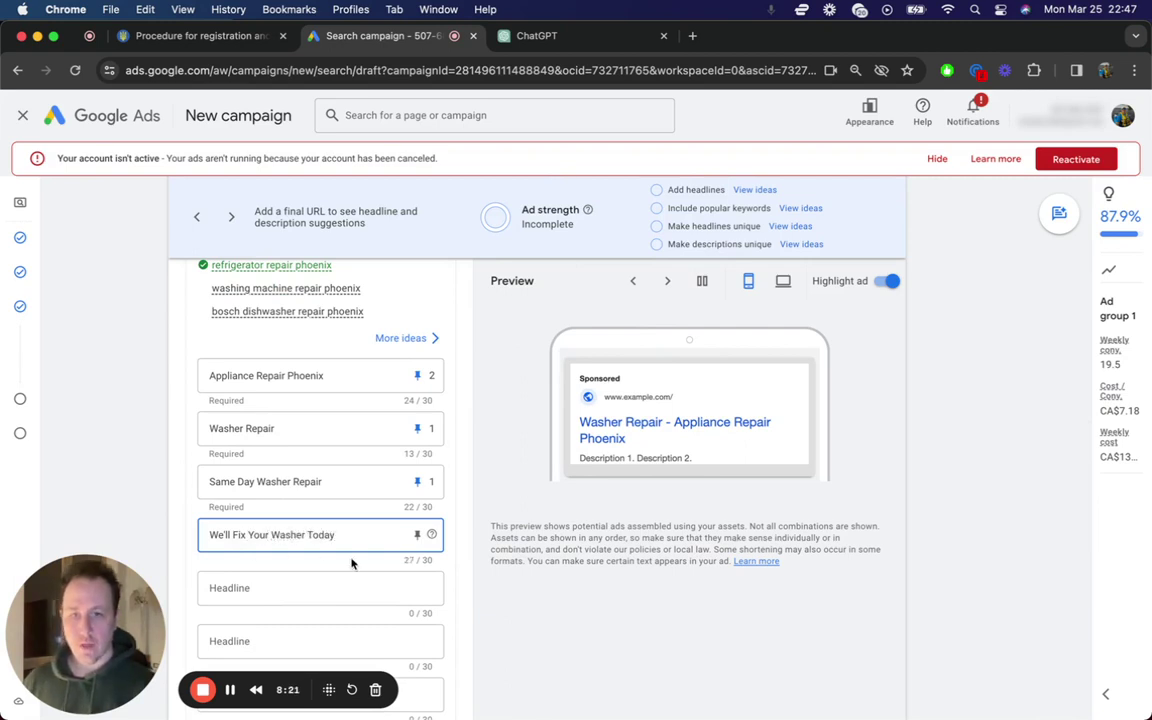
left_click(417, 535)
left_click(434, 297)
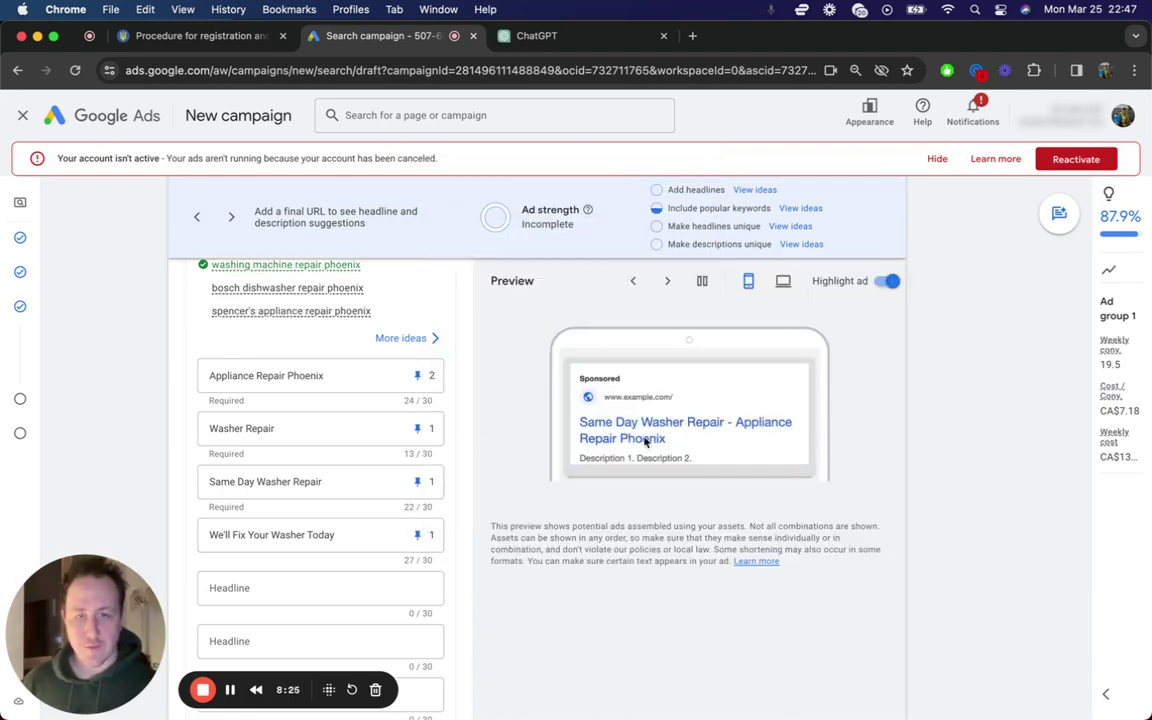
- Copy the 'Washer Repair' headline text and switch to ChatGPT
scroll(442, 467, "down", 2)
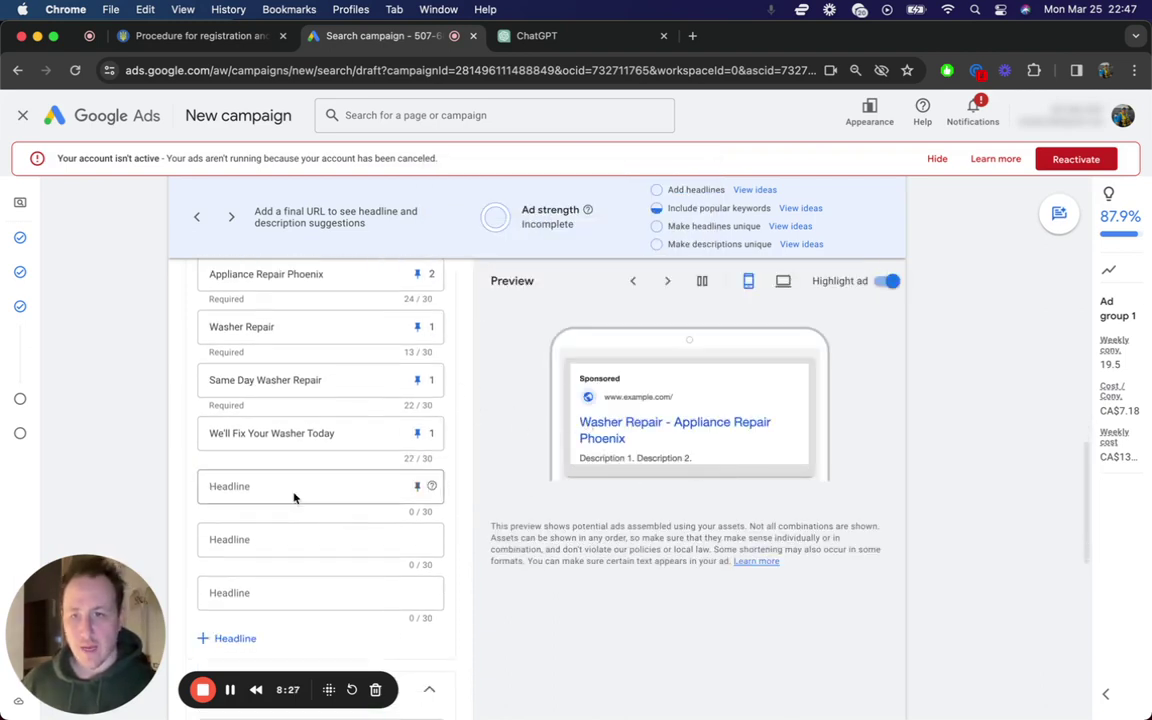
left_click(293, 497)
scroll(373, 458, "up", 1)
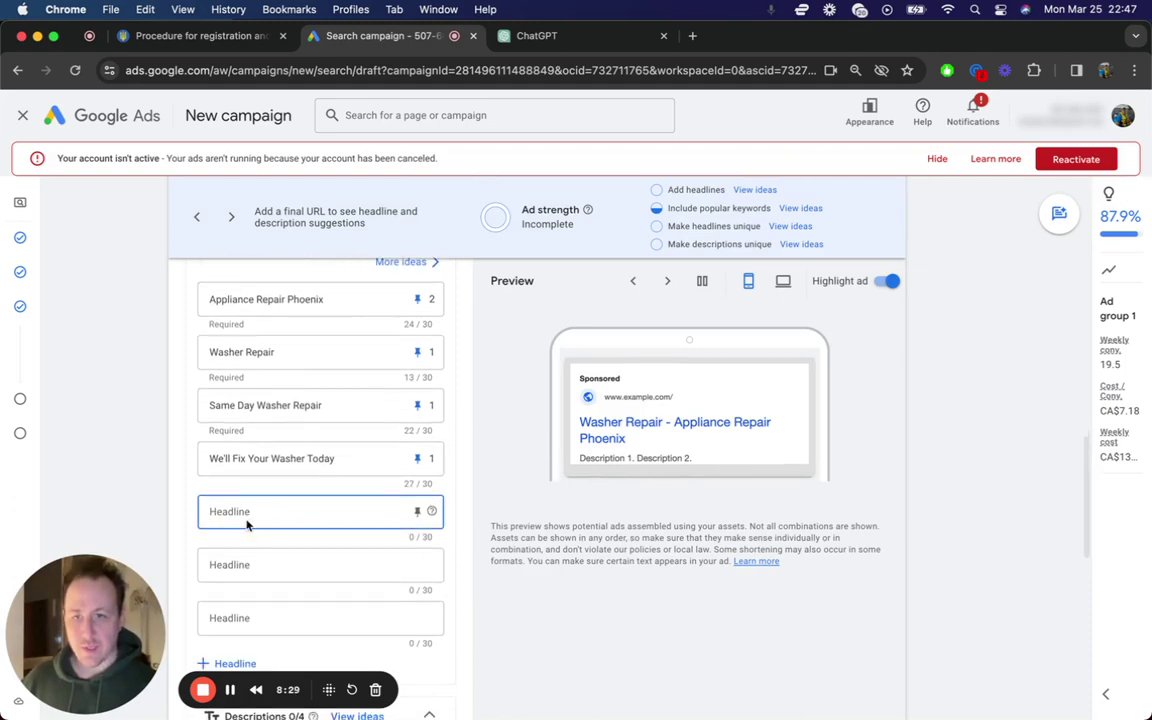
triple_click(257, 352)
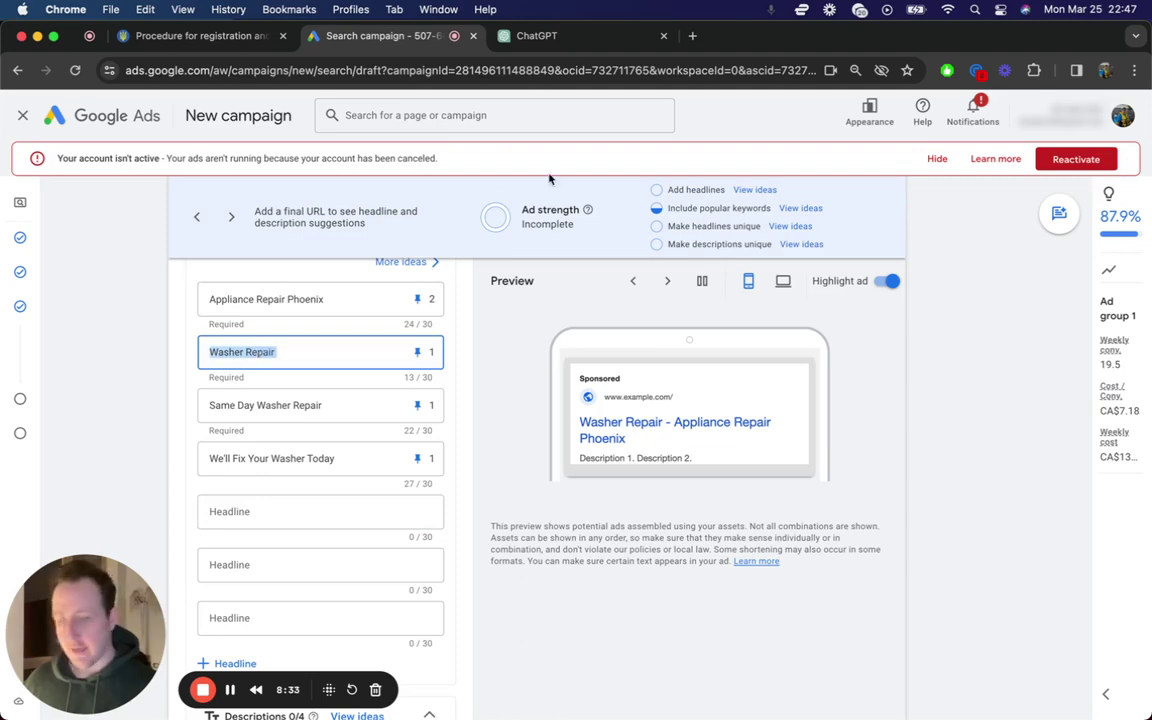
left_click(543, 34)
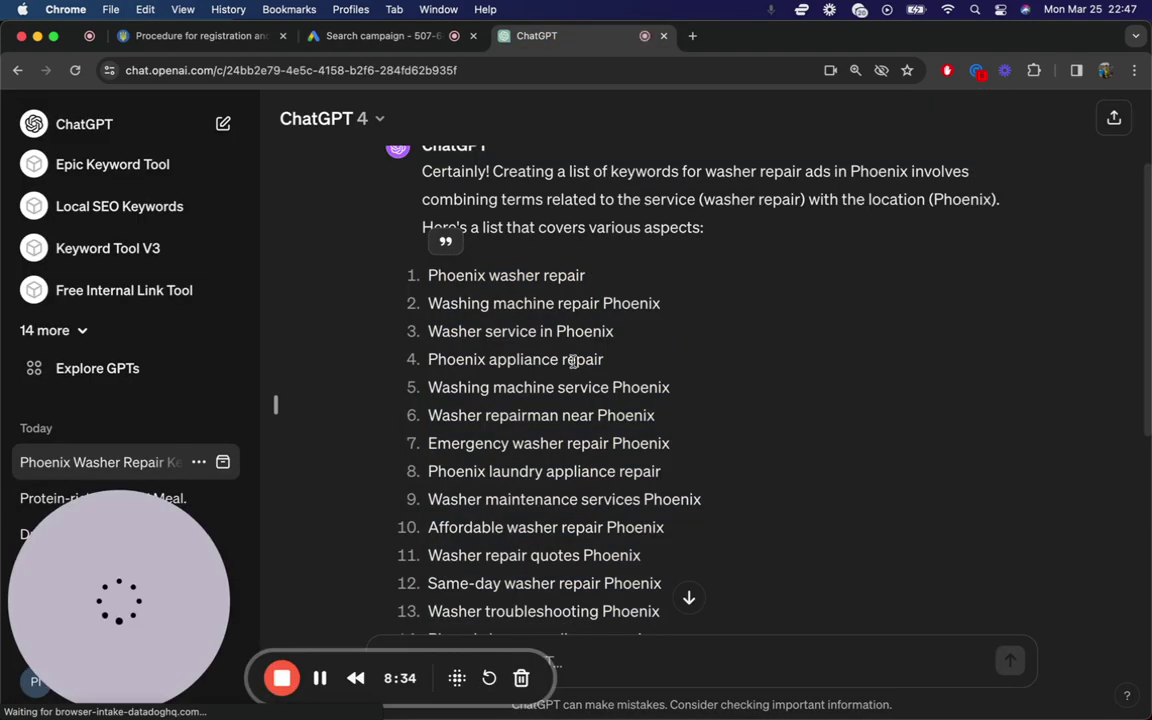
- Ask ChatGPT for 10 Phoenix washer repair ad headline ideas under 30 characters
left_click(670, 668)
key("super+v")
type("sher Repair  in Ph")
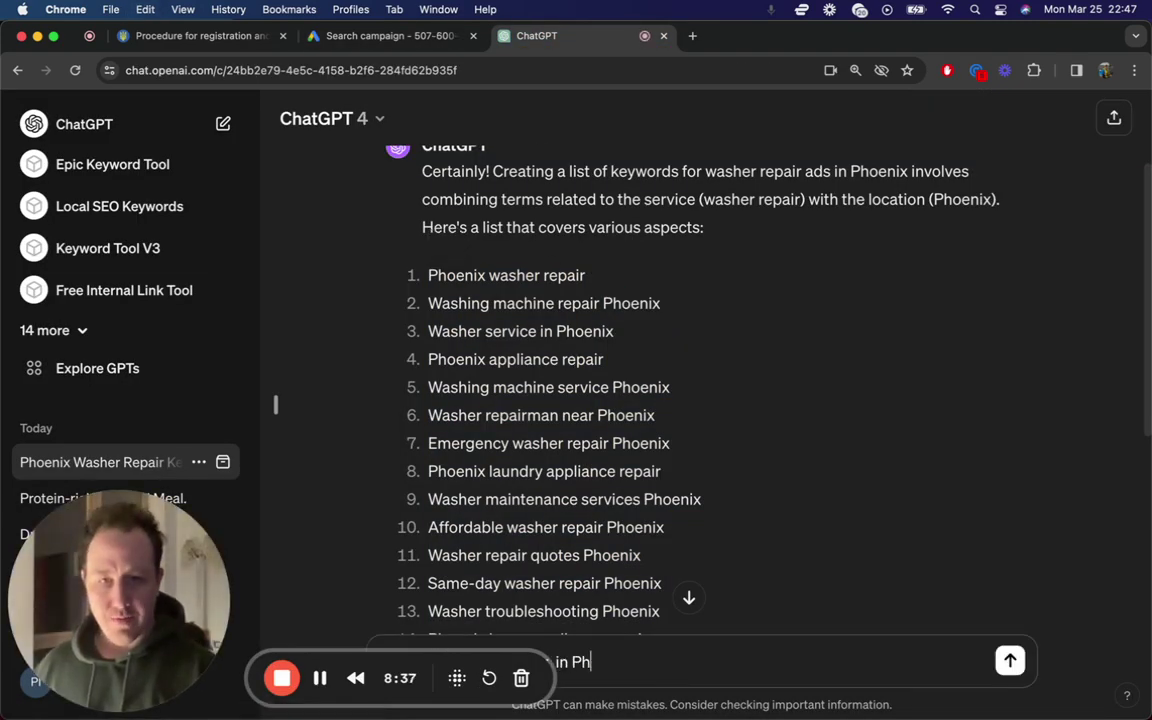
type("oenix, give me 10")
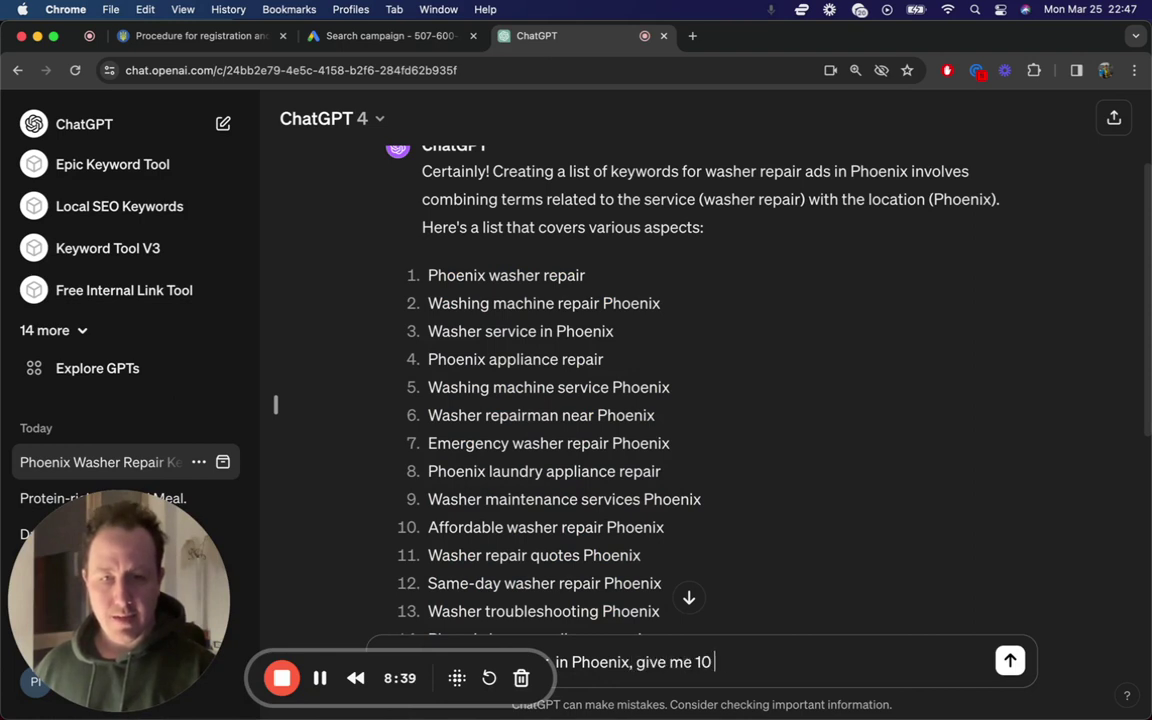
type(" ideas for an add")
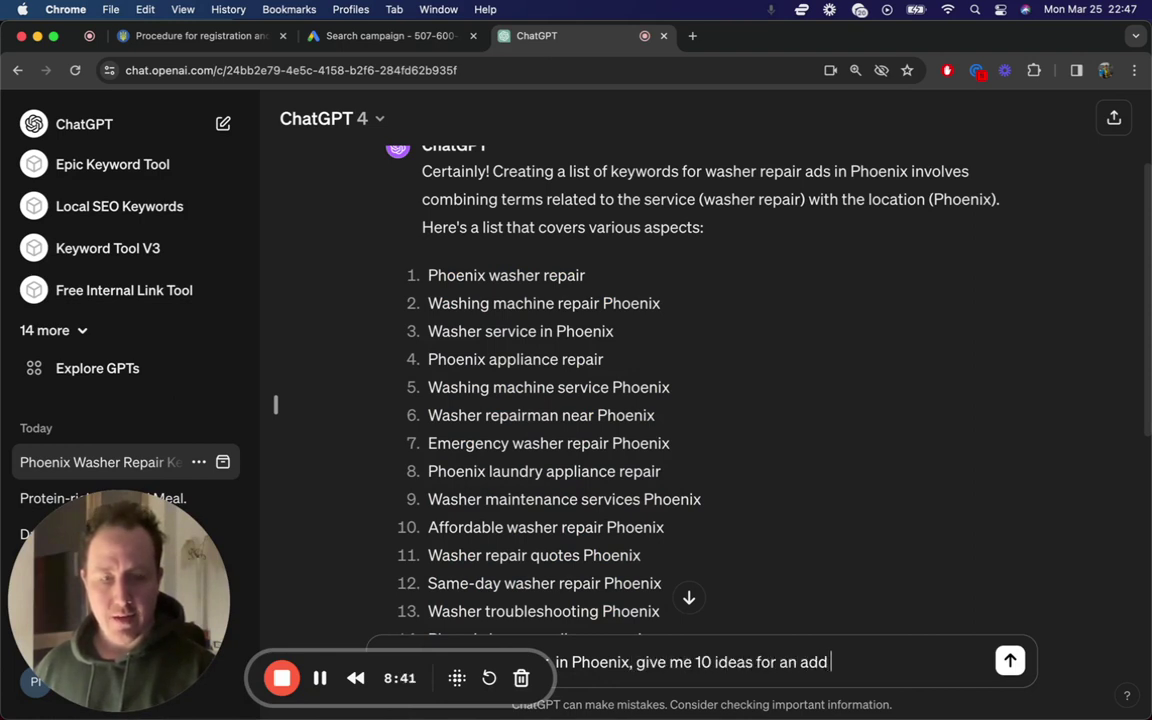
type(" headline (less t")
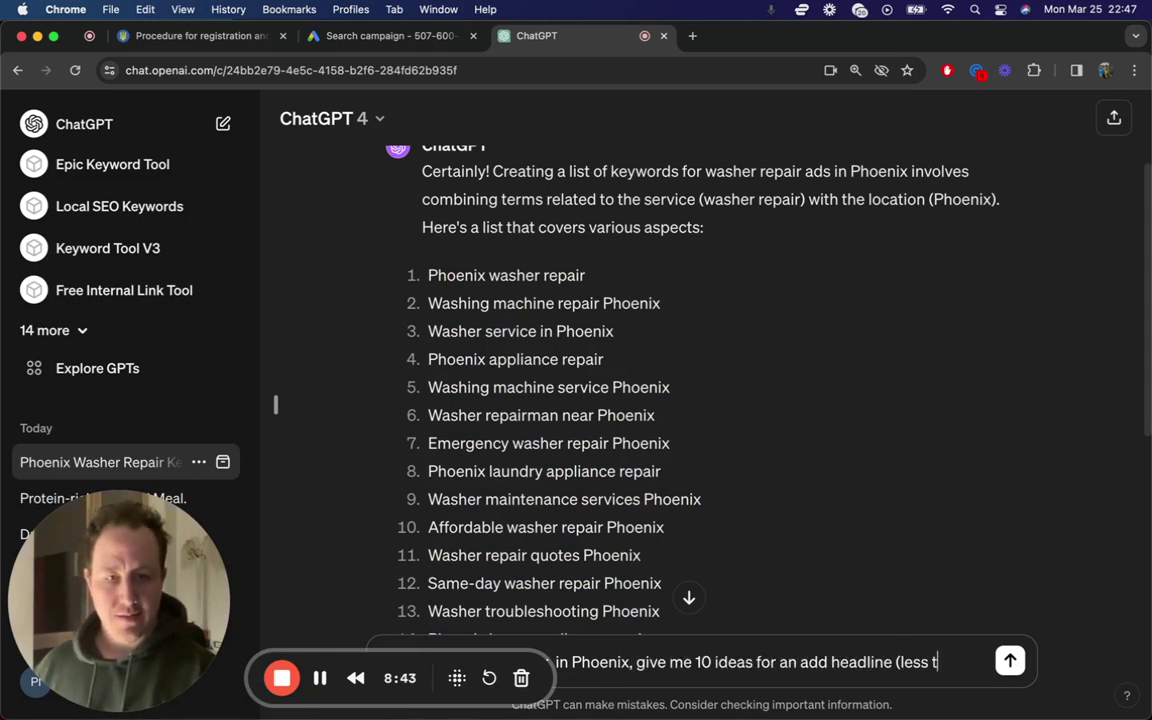
type("han 30 ch")
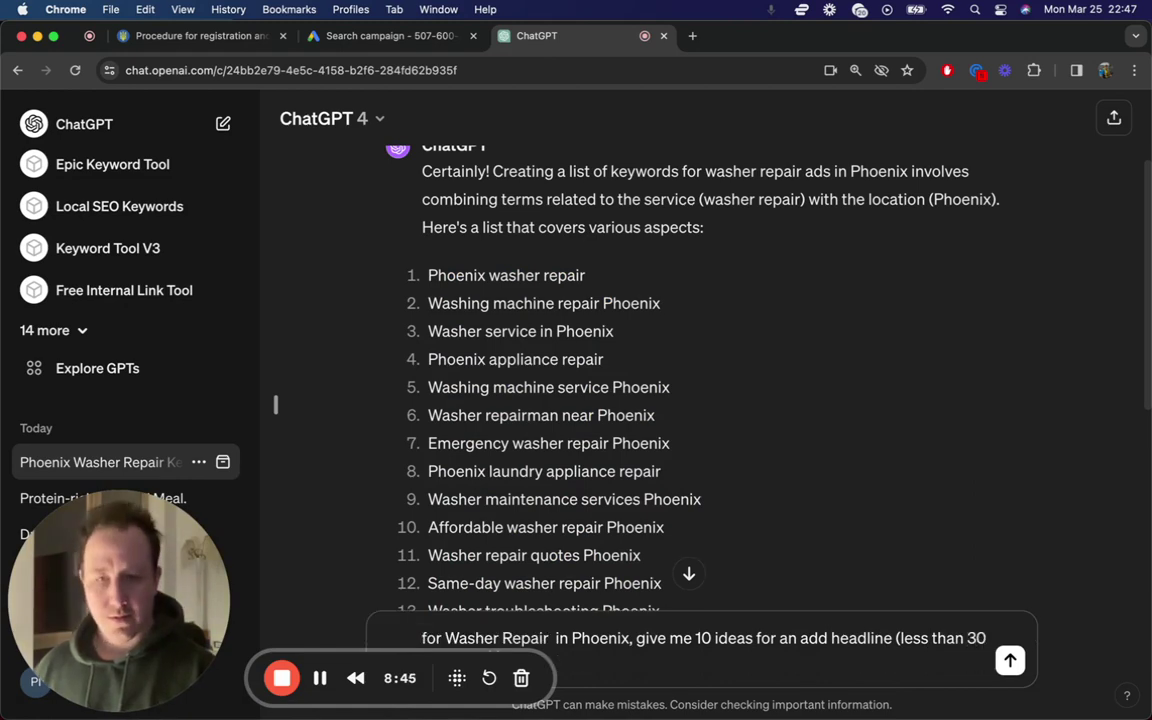
type("aracters)")
key("Return")
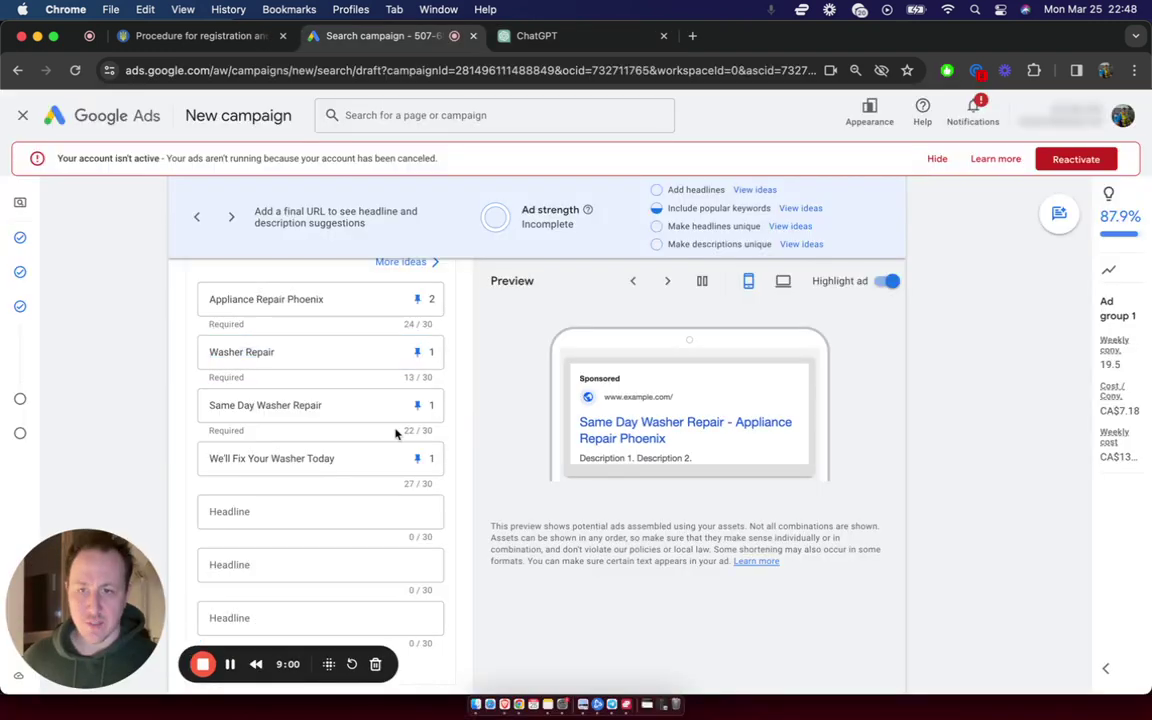
- Add a fifth headline, 'Get Your Washer Repaired Today', within 30 characters
scroll(395, 432, "down", 1)
left_click(288, 492)
type("Get Your")
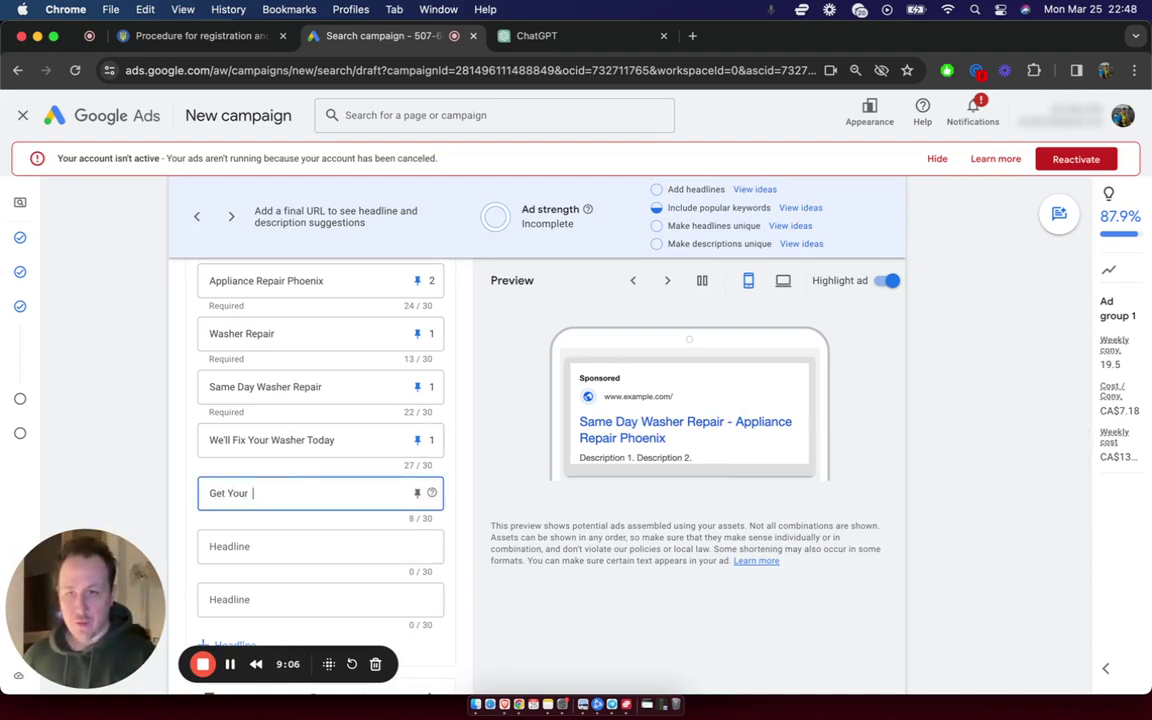
type("  Washer Re")
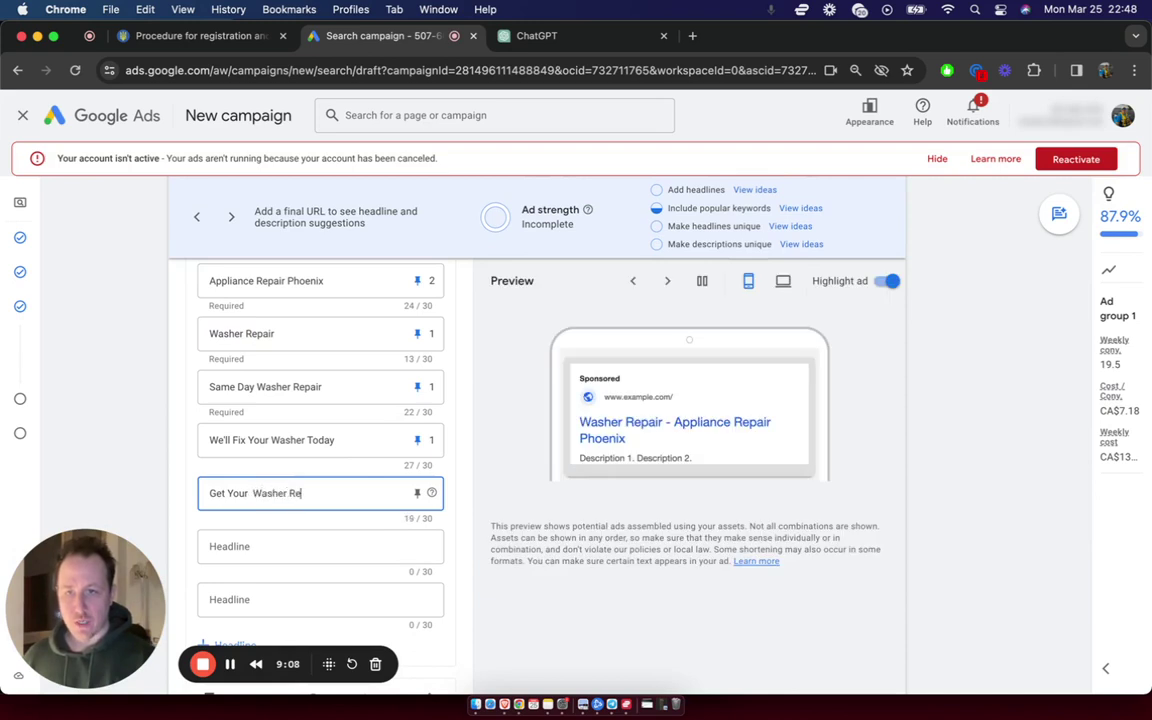
type("paired Today")
key("BackSpace")
key("BackSpace")
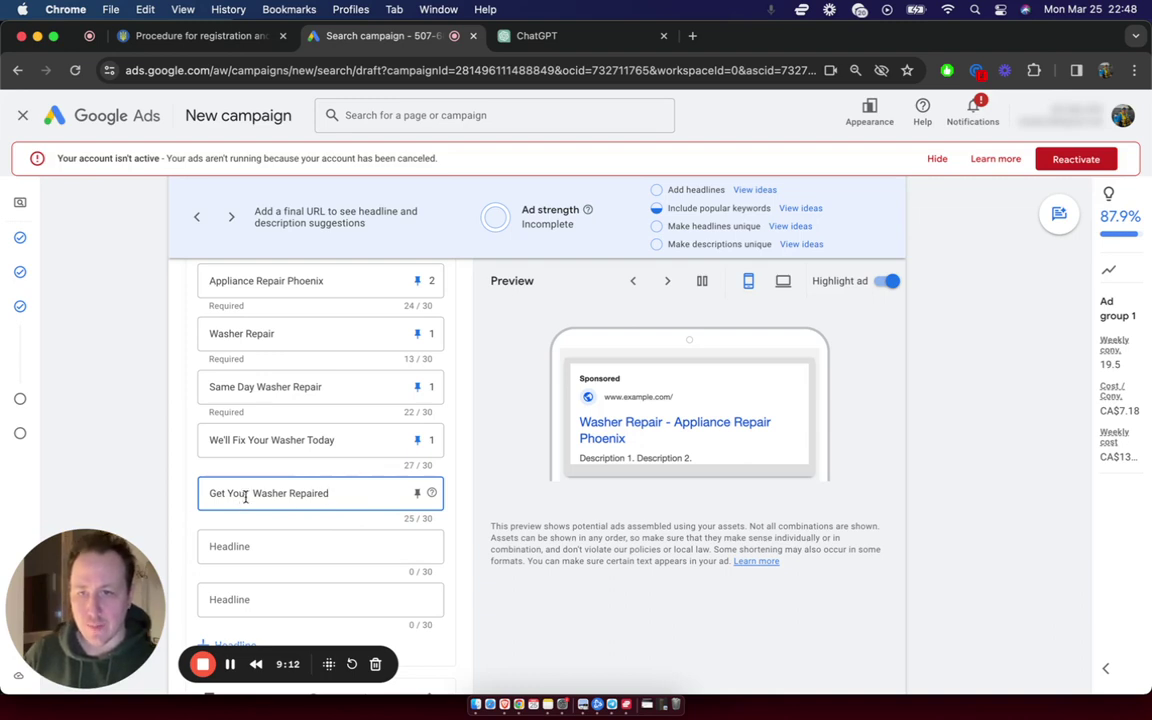
key("BackSpace")
type("ay")
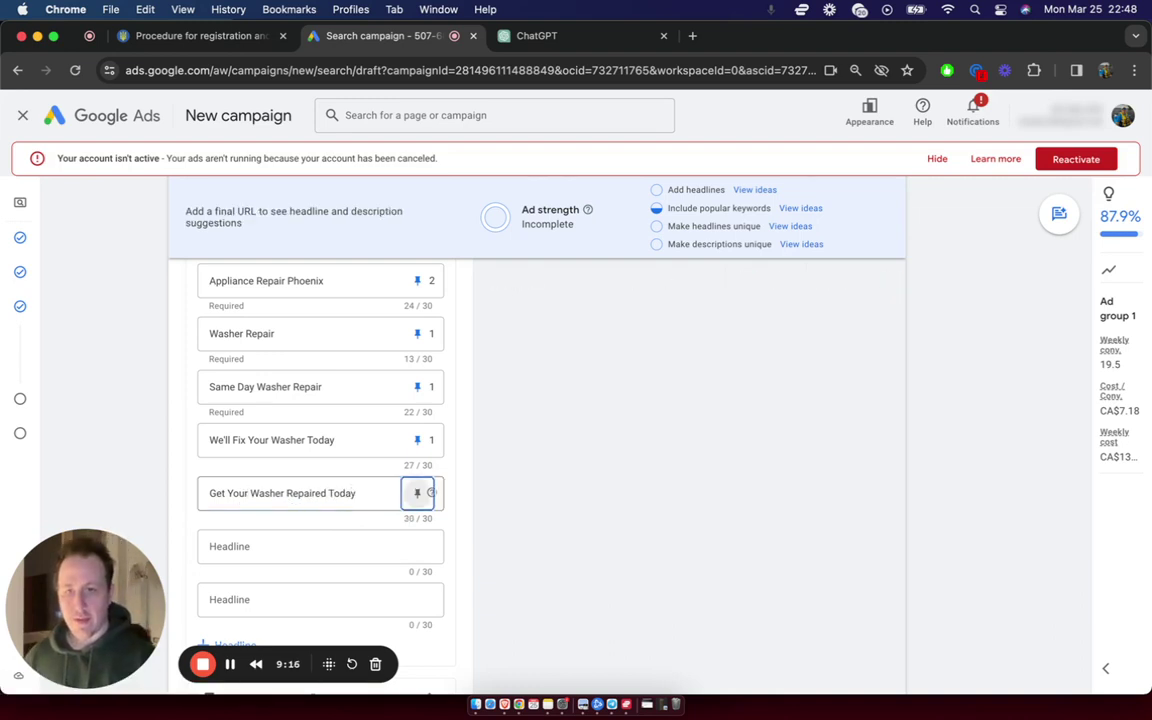
- Add a sixth headline, 'Broken Washer? We'll Fix It'
left_click(324, 540)
type("Broken Washer? We'll Fix")
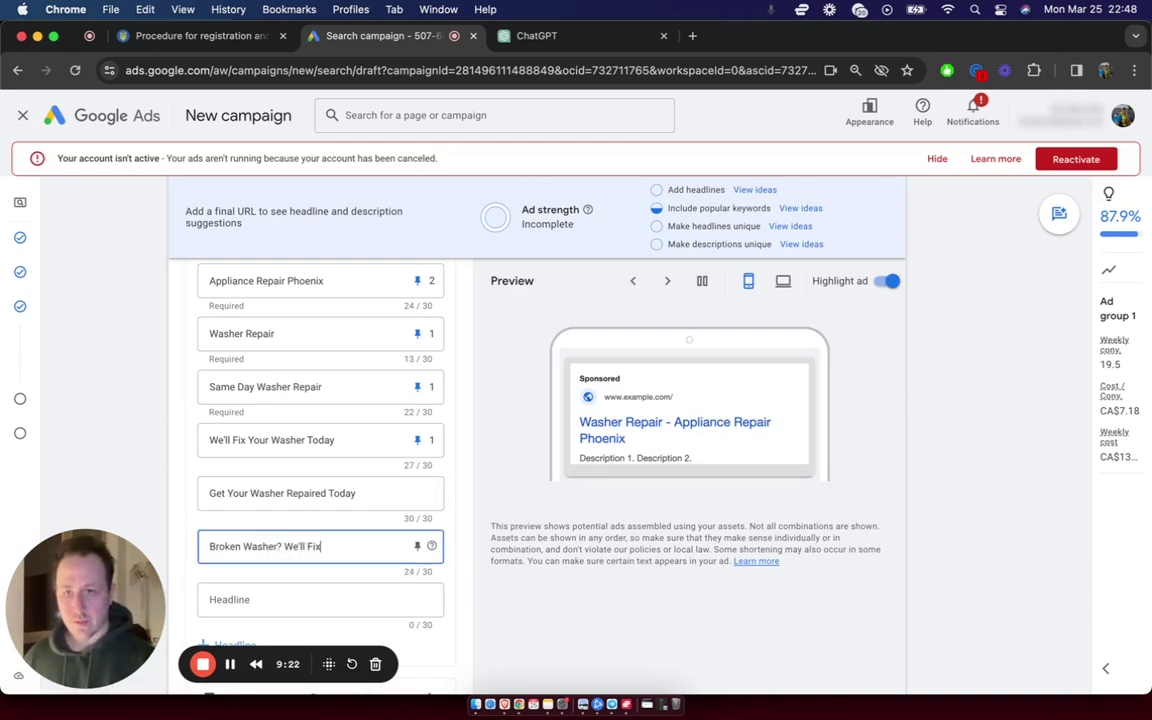
type(" It")
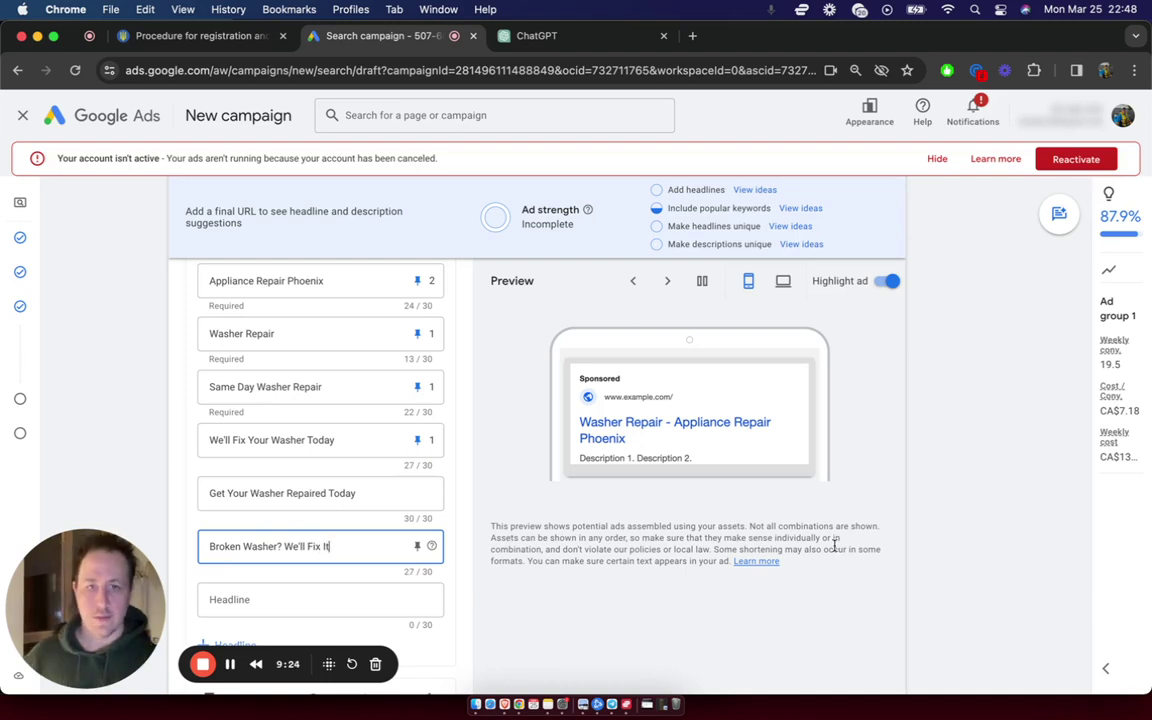
left_click(944, 540)
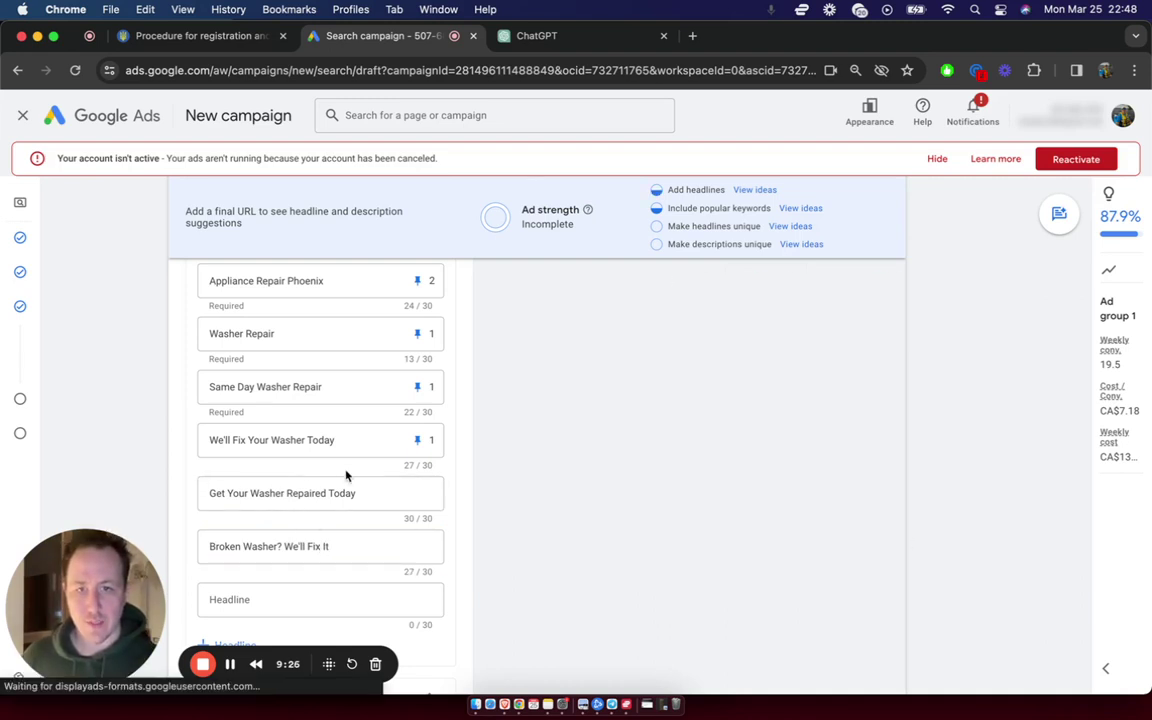
scroll(347, 473, "down", 3)
scroll(352, 470, "up", 2)
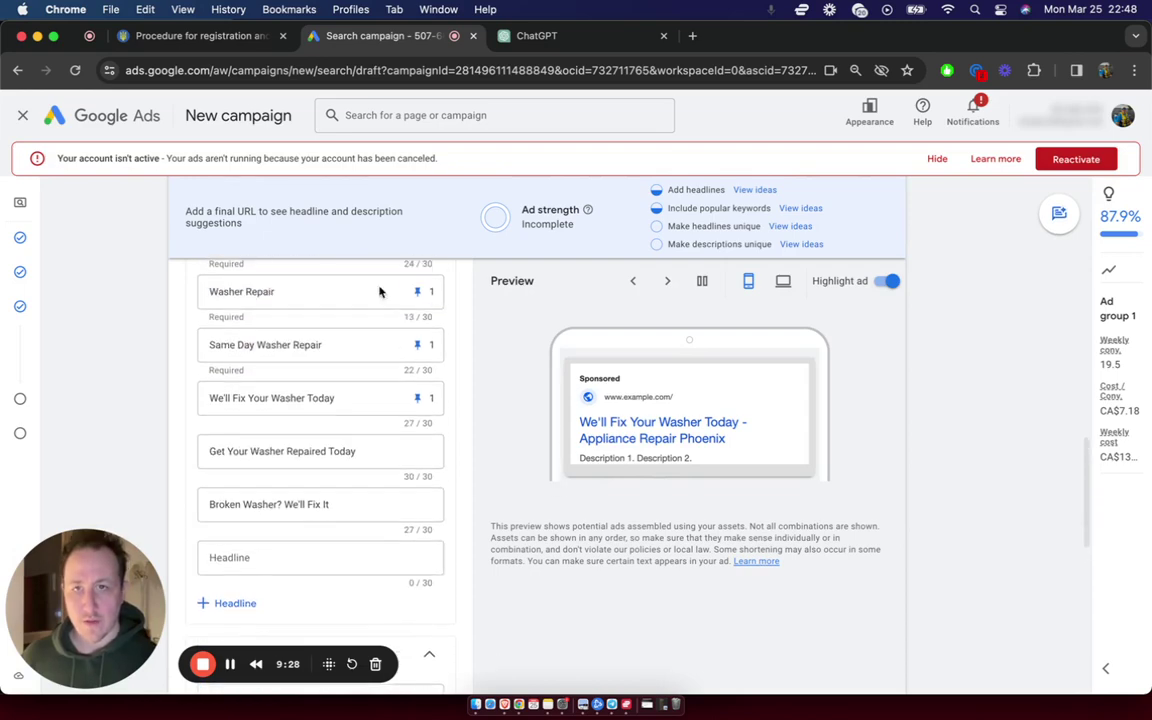
- Search Google for 'phoenix washer repair' in a new browser tab
key("cmd+t")
type("go")
key("Return")
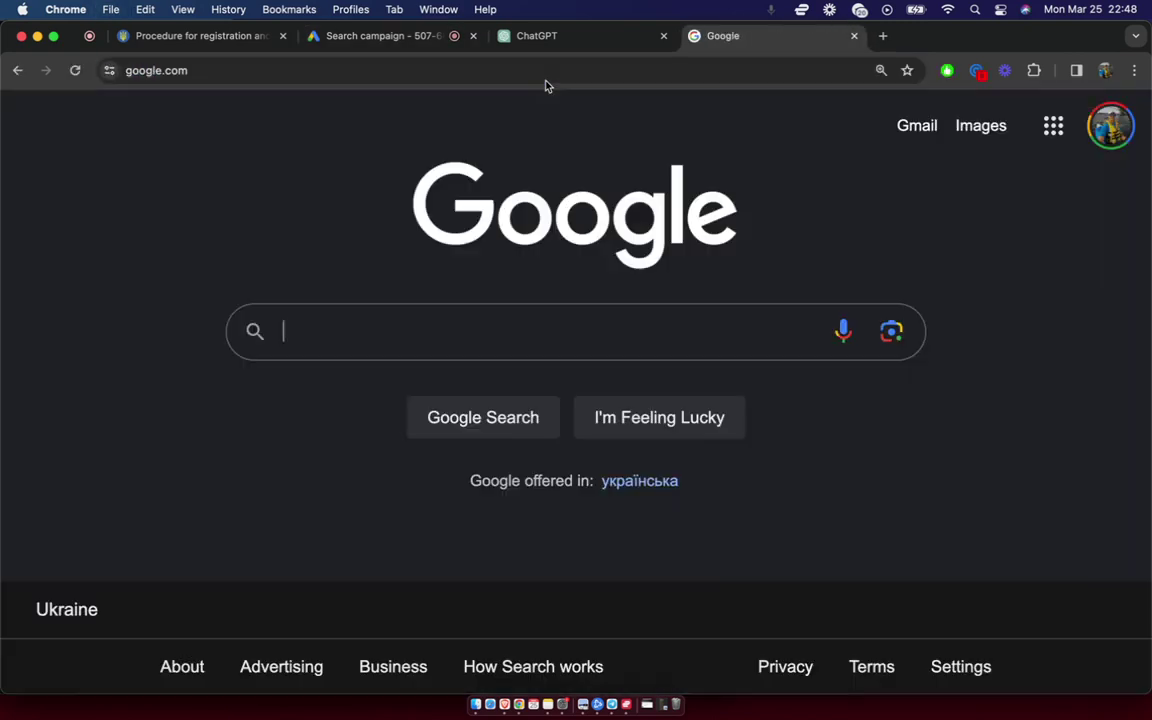
type("phoenix")
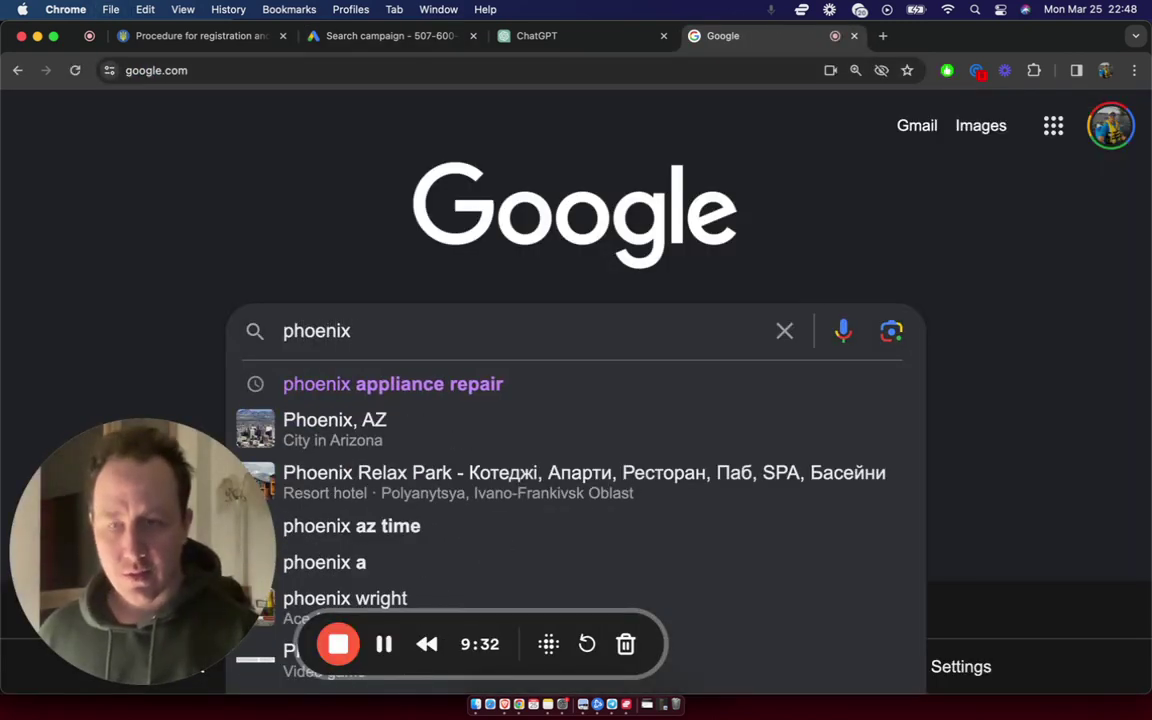
type(" washer repair")
key("Return")
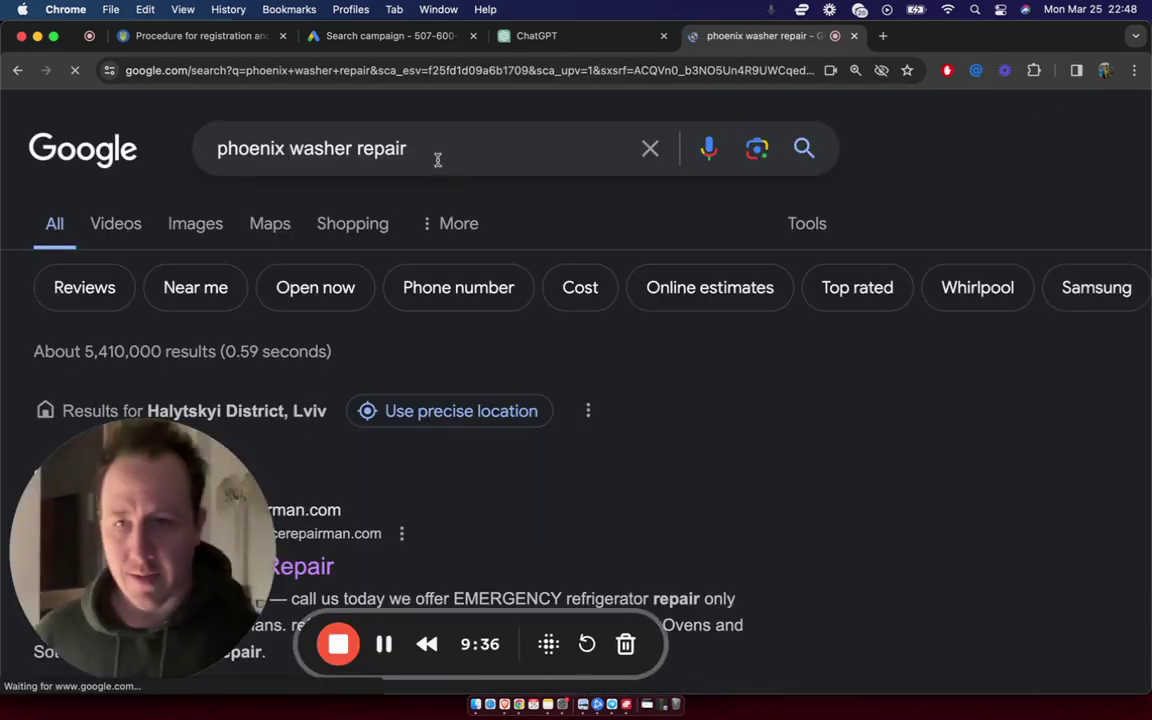
- Scroll through the results to review competitors' sponsored ads
scroll(399, 237, "down", 5)
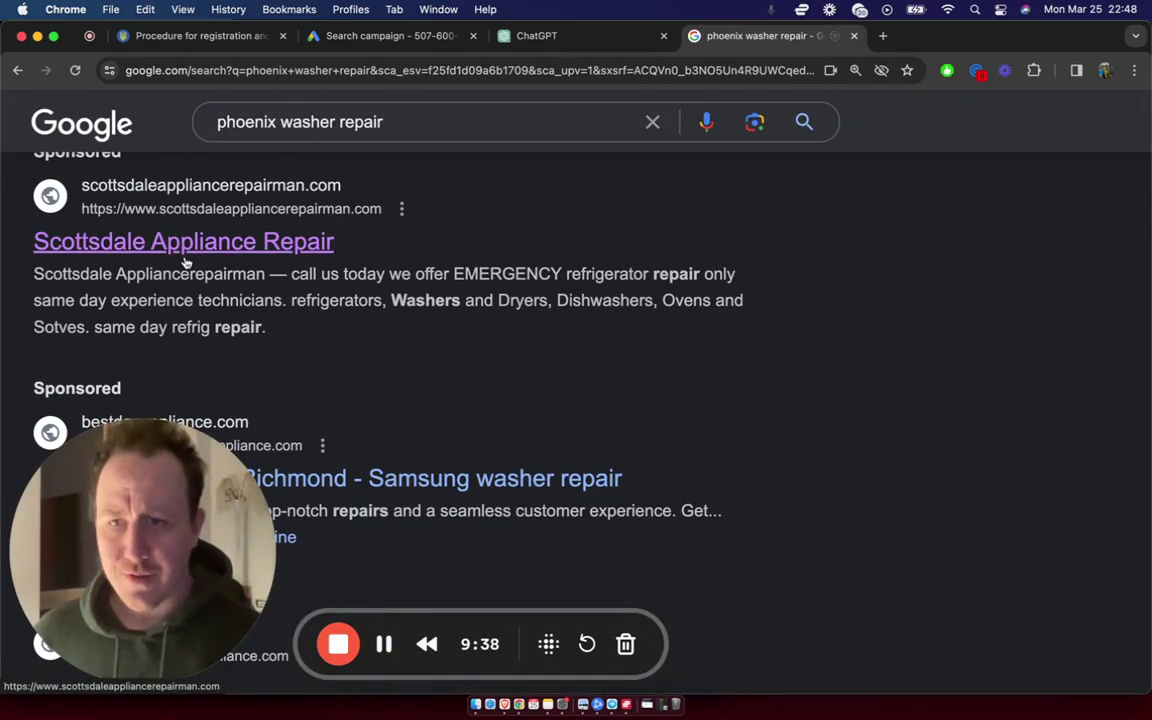
scroll(270, 257, "down", 2)
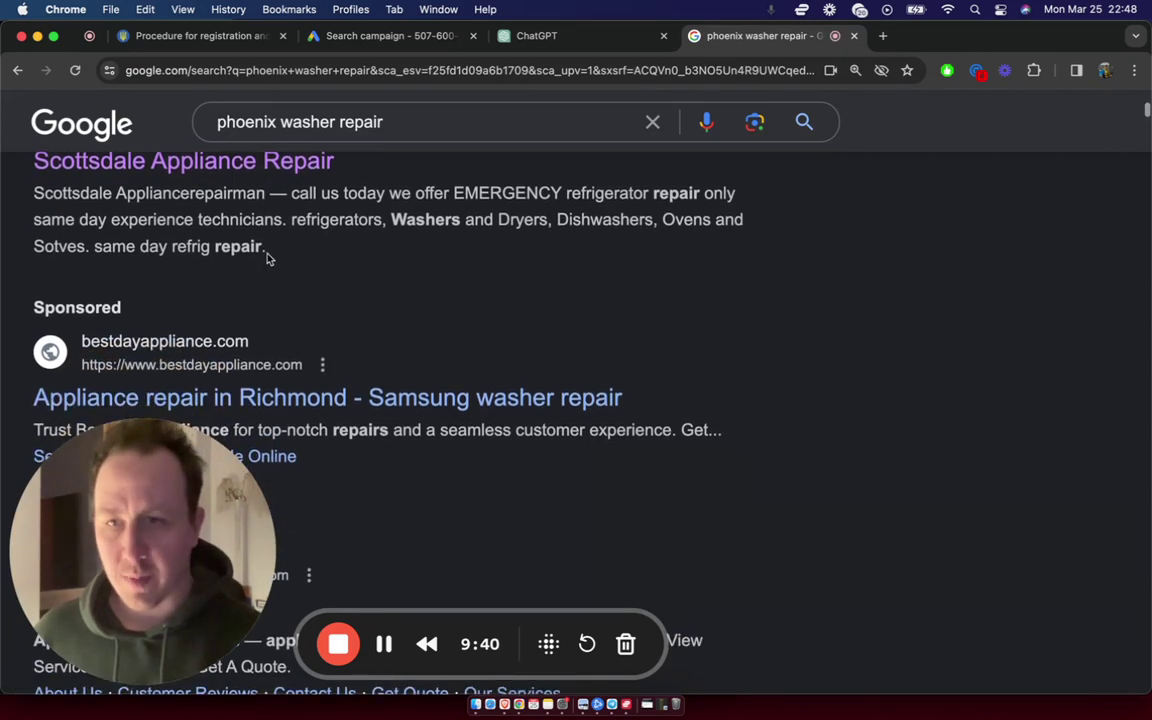
scroll(301, 262, "down", 2)
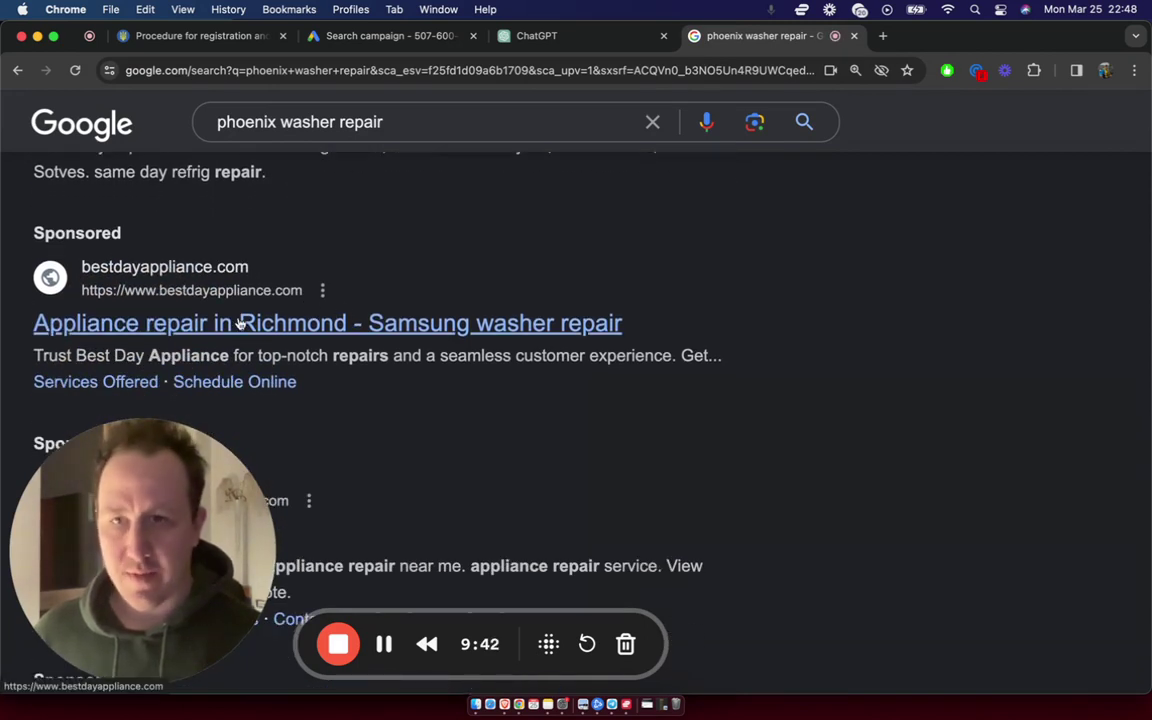
scroll(232, 330, "down", 5)
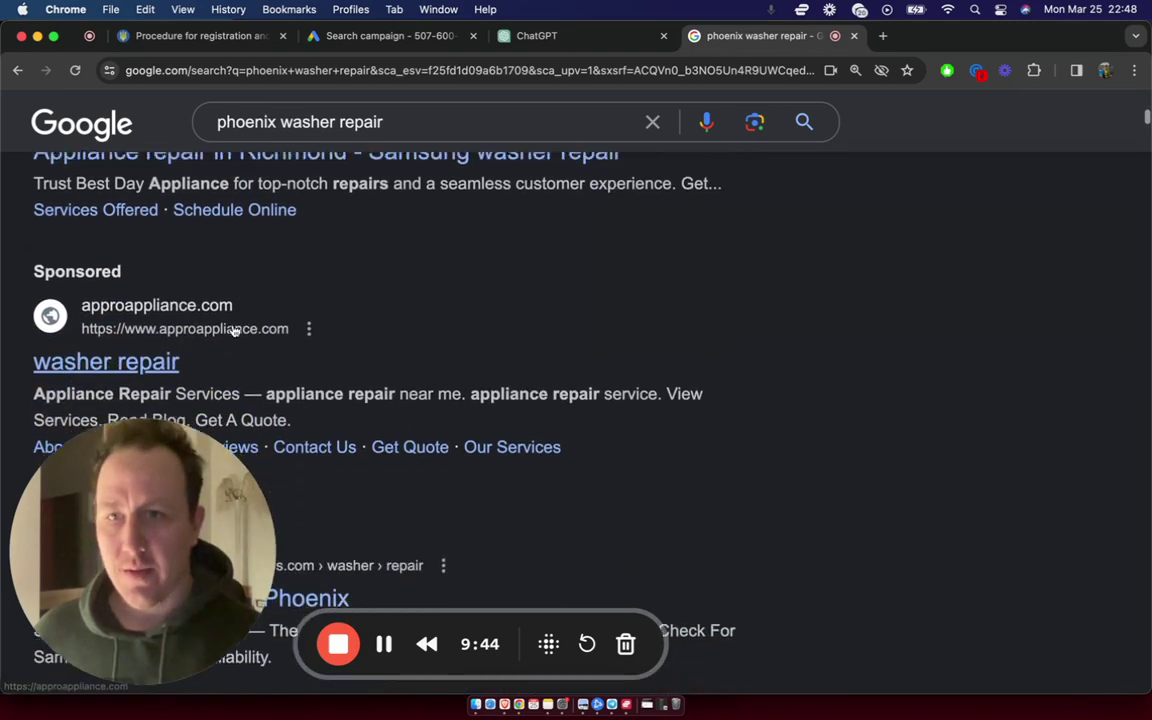
scroll(73, 327, "down", 1)
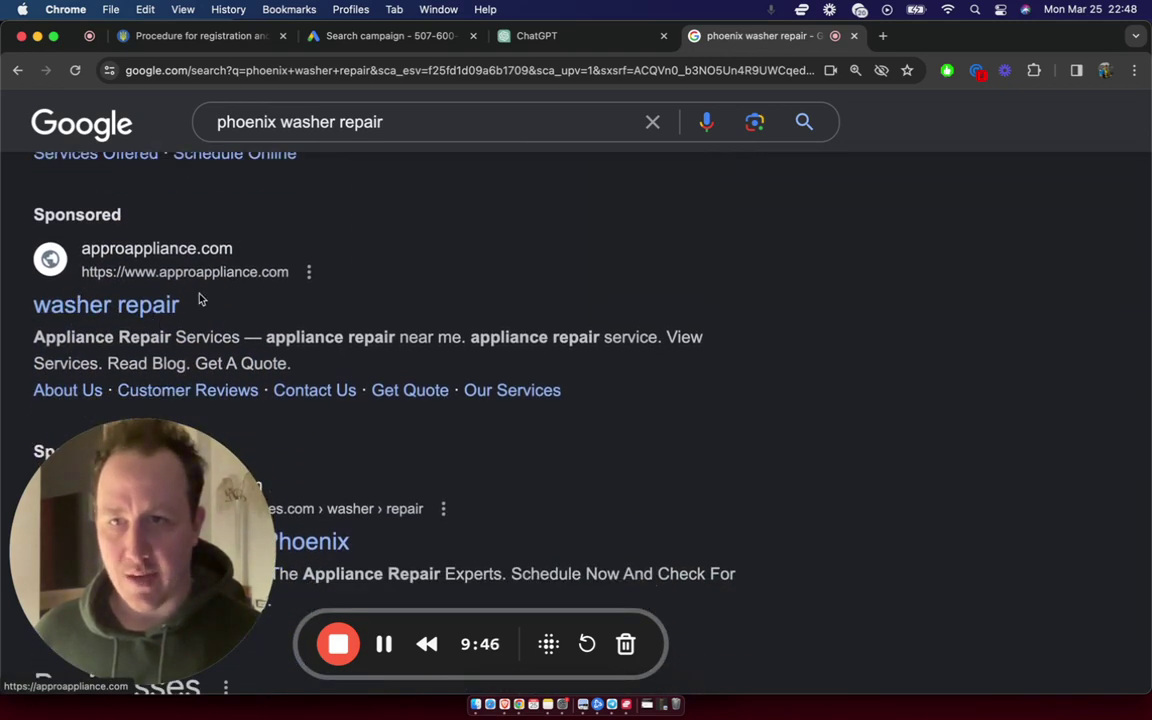
scroll(173, 307, "down", 5)
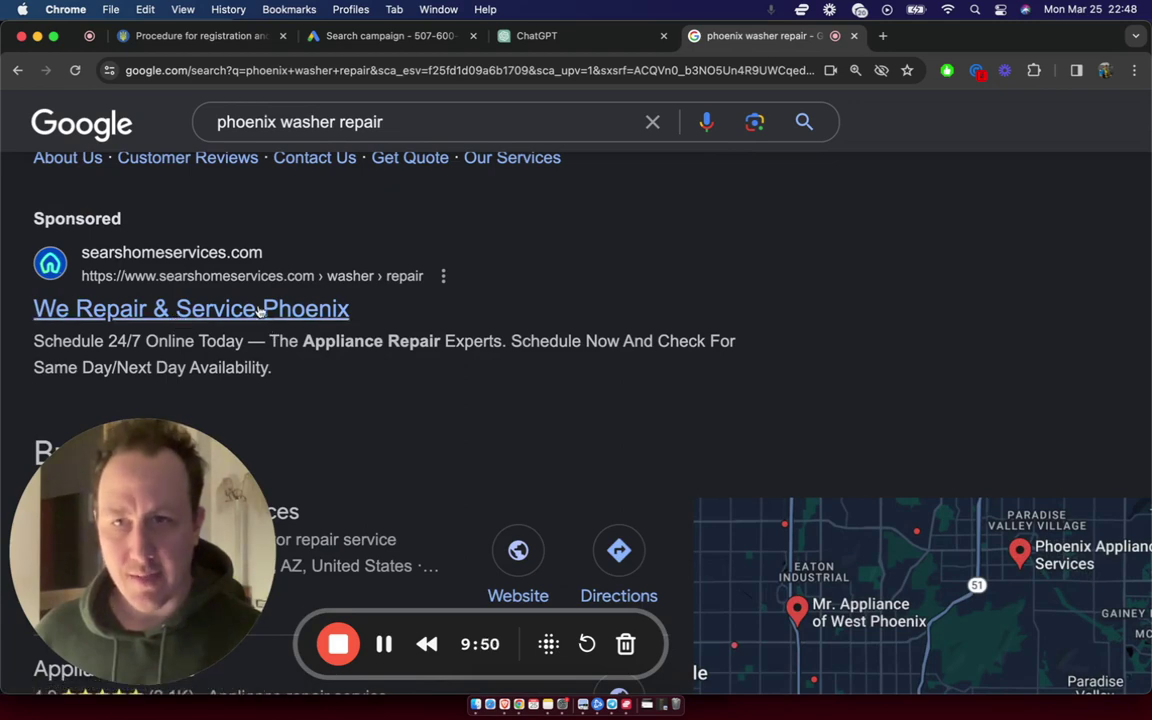
scroll(342, 327, "down", 2)
scroll(343, 323, "up", 8)
scroll(343, 323, "up", 1)
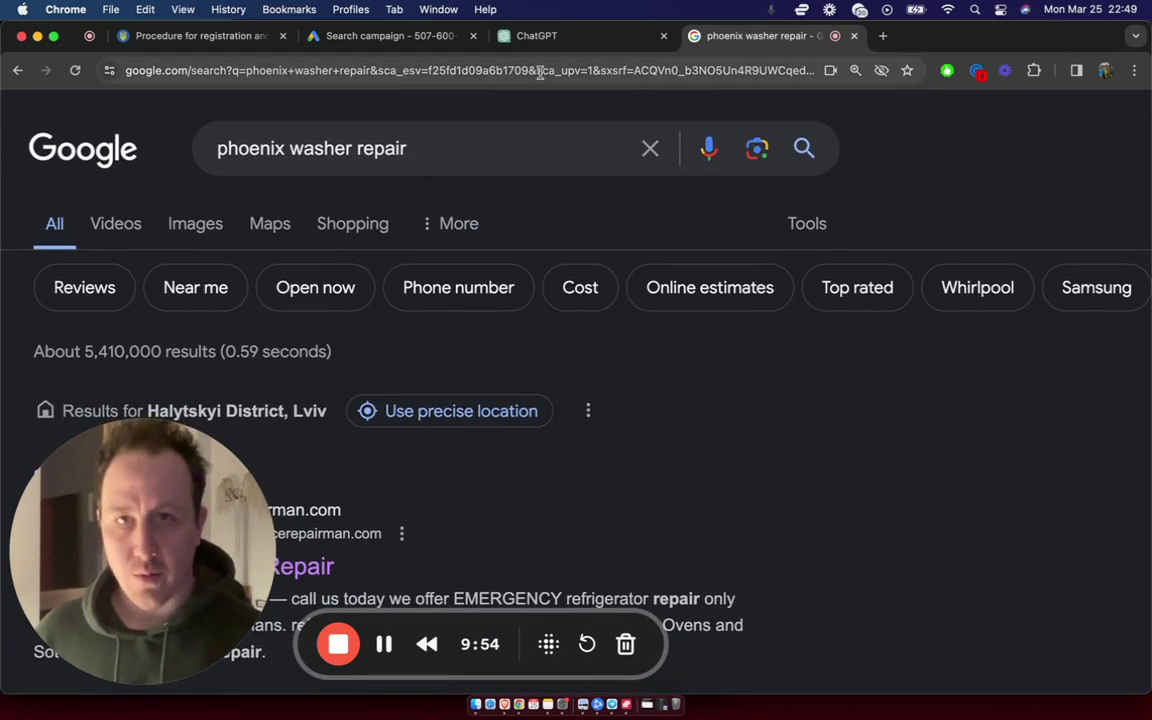
- Write the first description: 'At Appliance Repair Phoenix we can repair all brands and models in Phoenix. Call us today.'
left_click(393, 45)
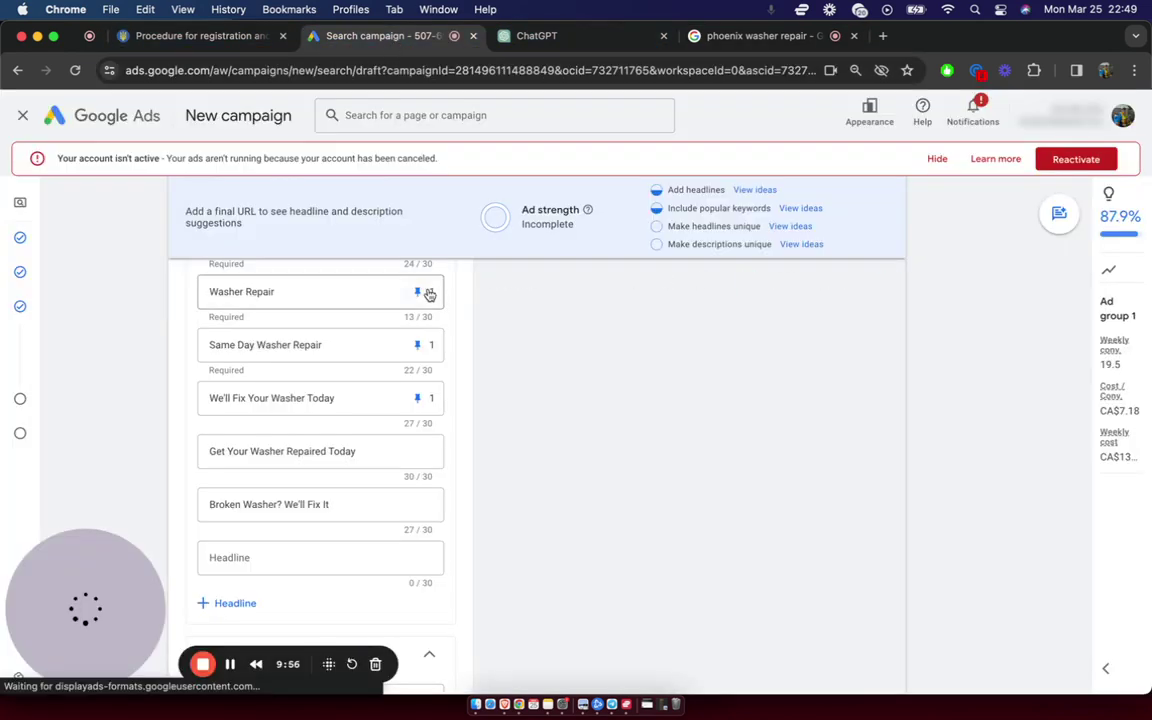
scroll(414, 477, "down", 2)
scroll(414, 477, "down", 4)
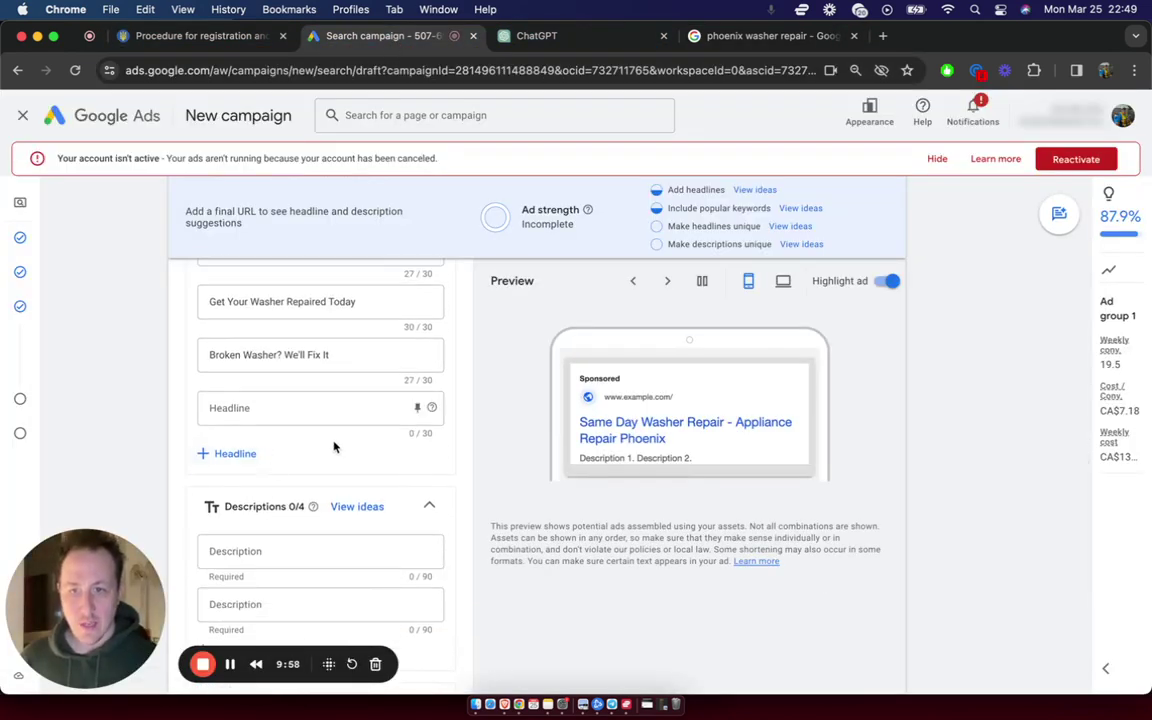
left_click(268, 401)
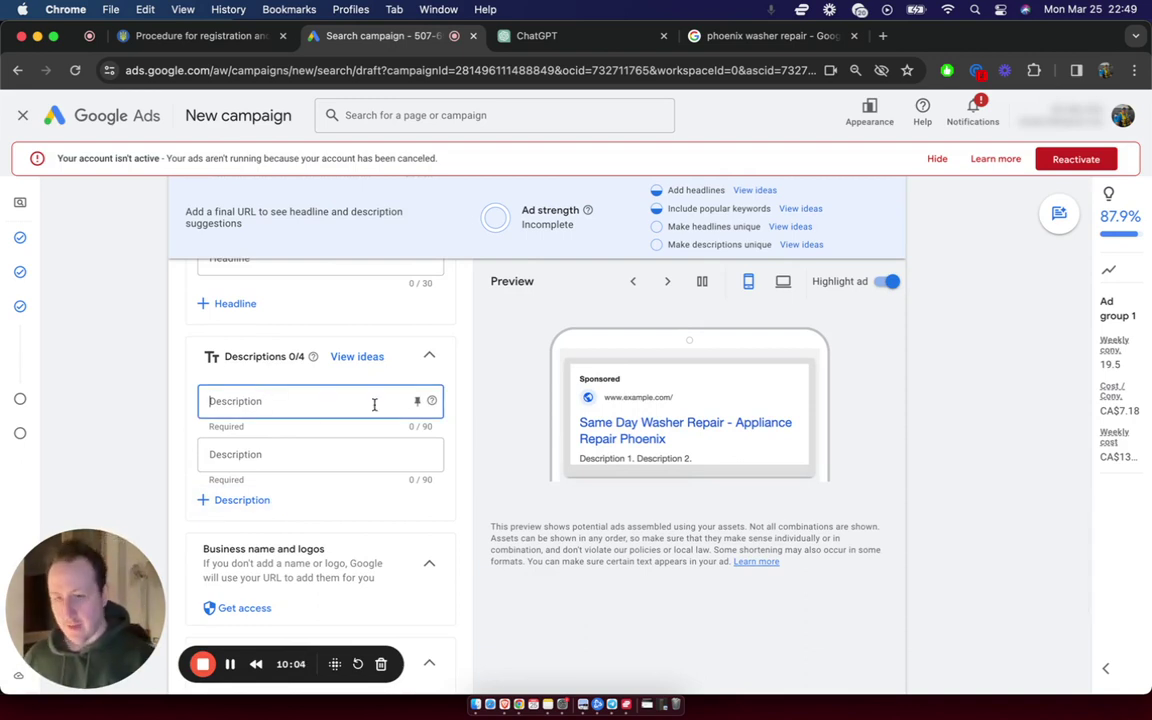
type("At Appliance Repair Phoeni")
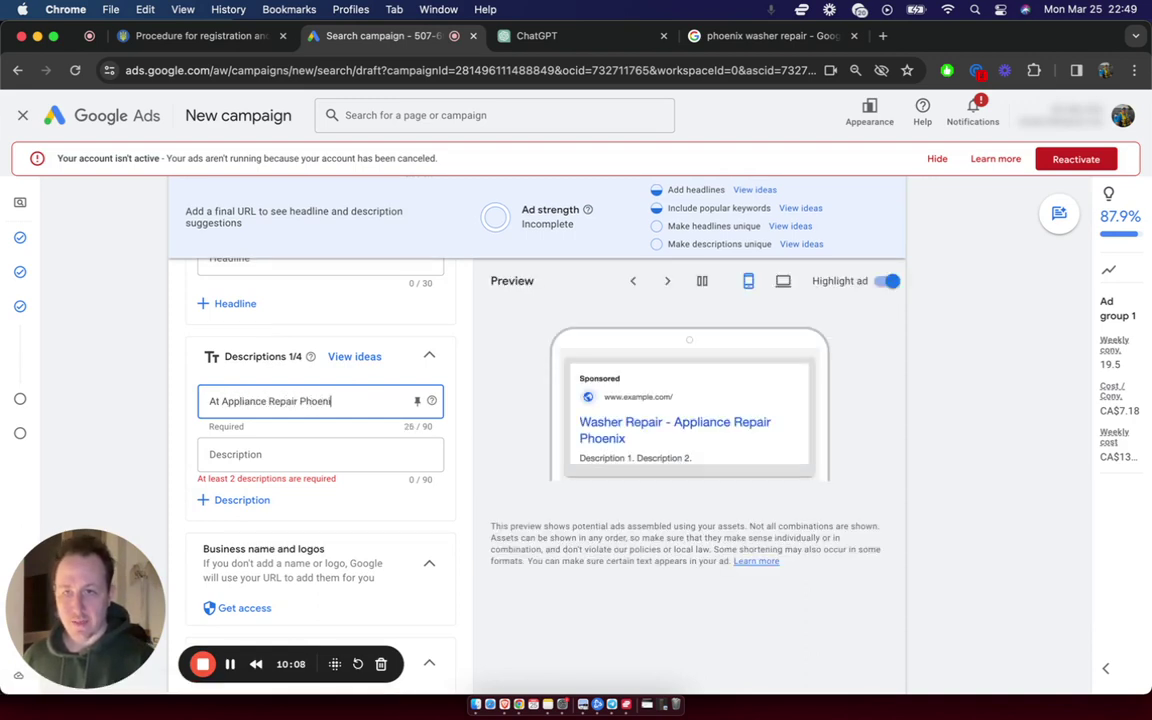
type("x we can repair all")
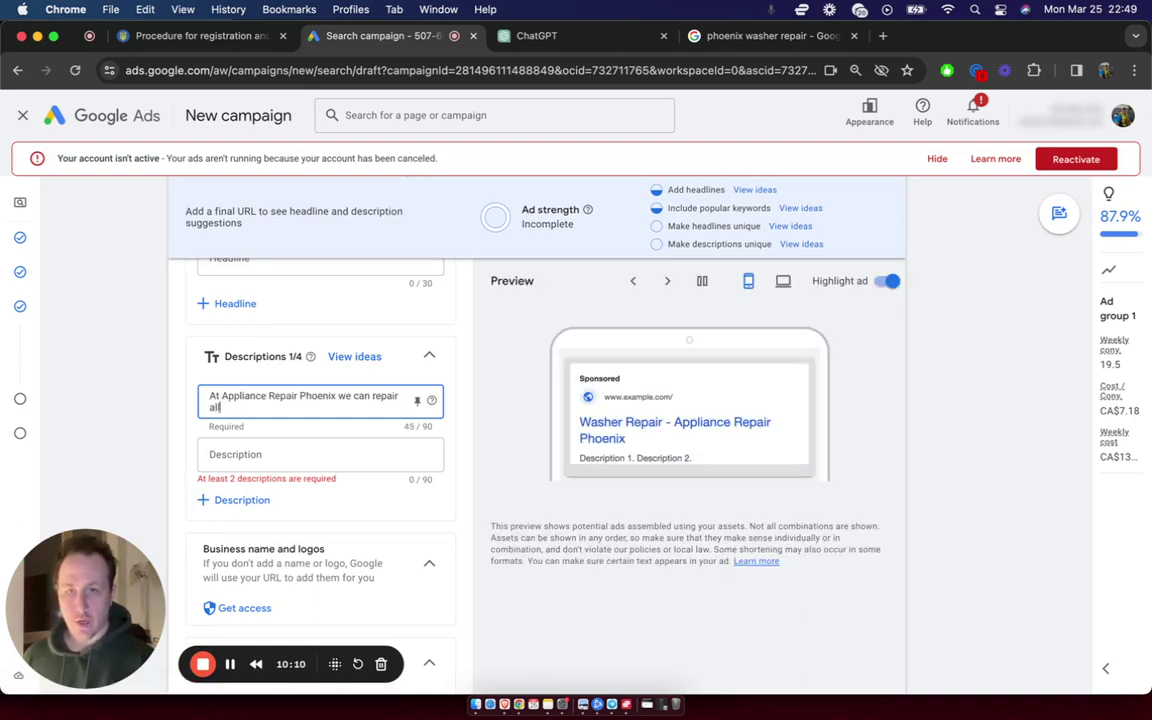
type(" brands and models in Ph")
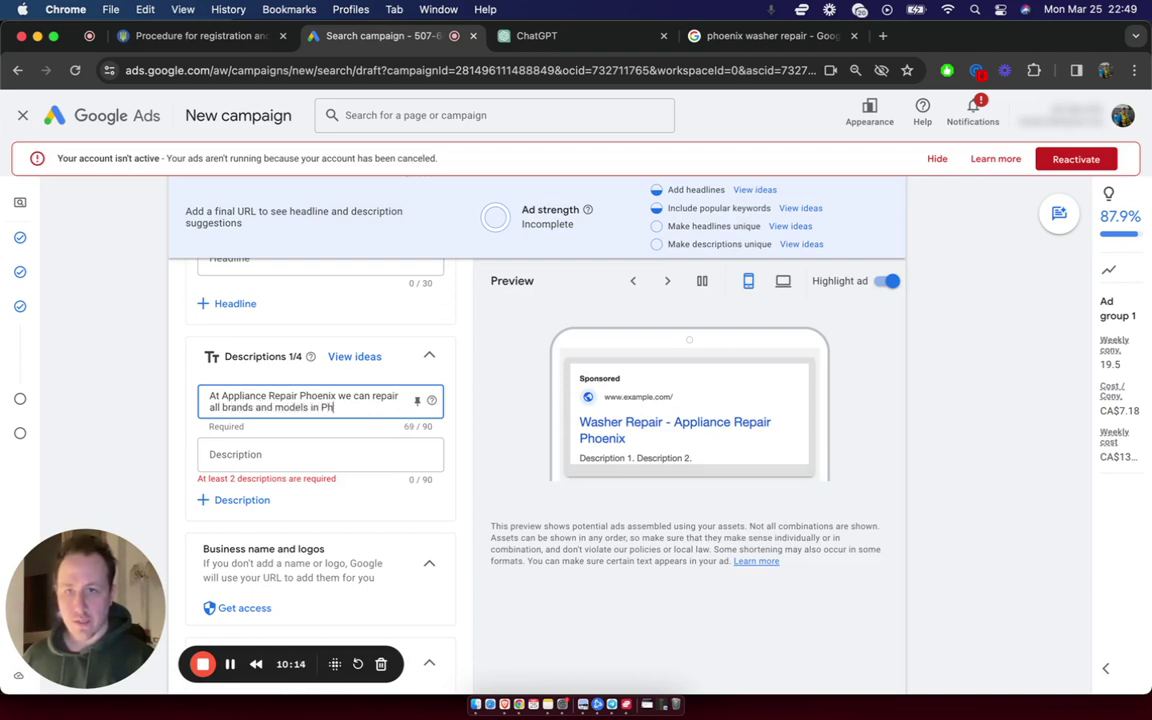
type("oenix. C")
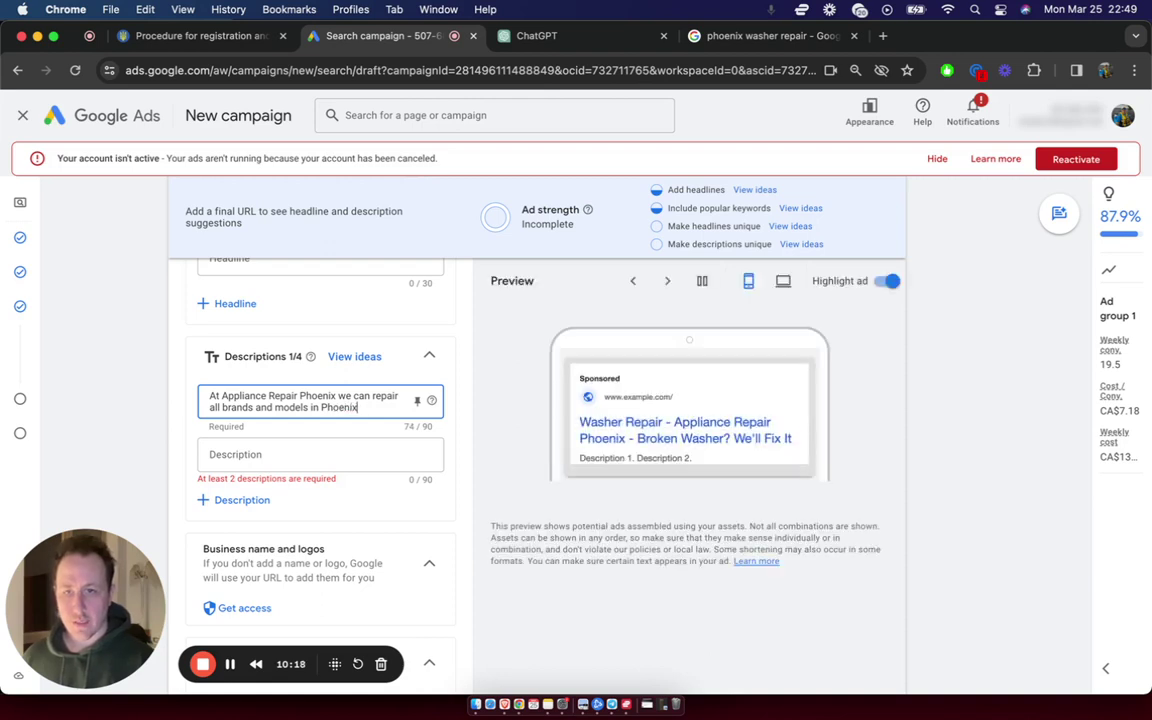
type("l")
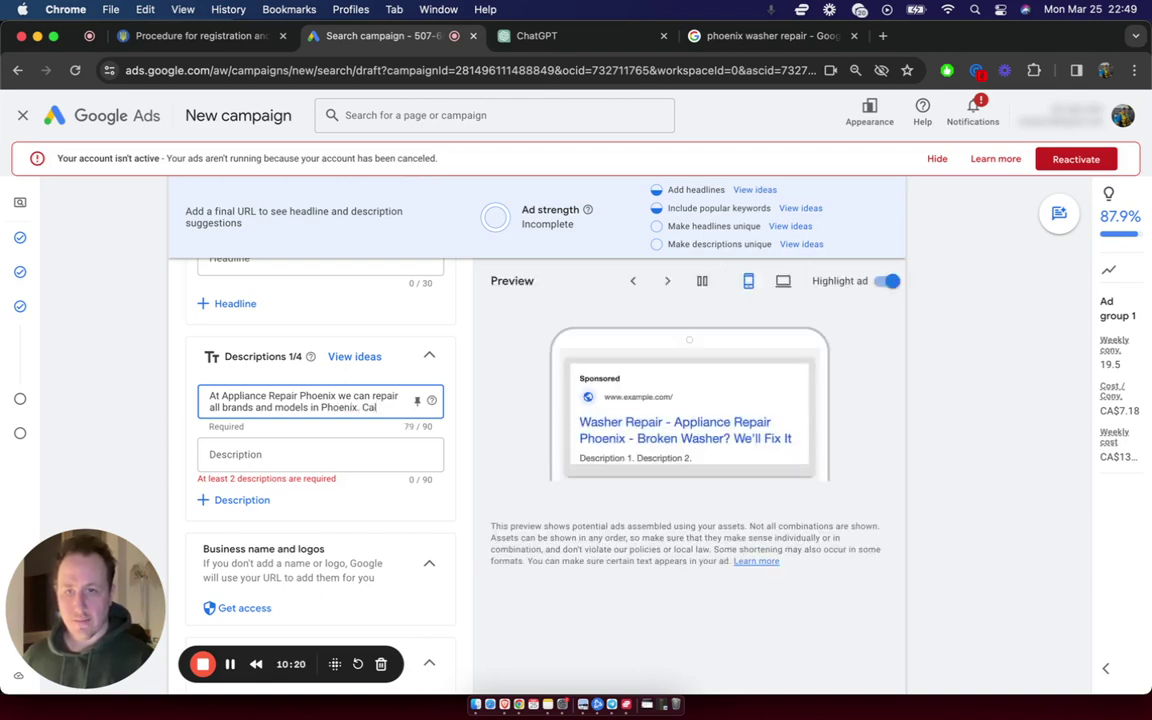
type("l us today")
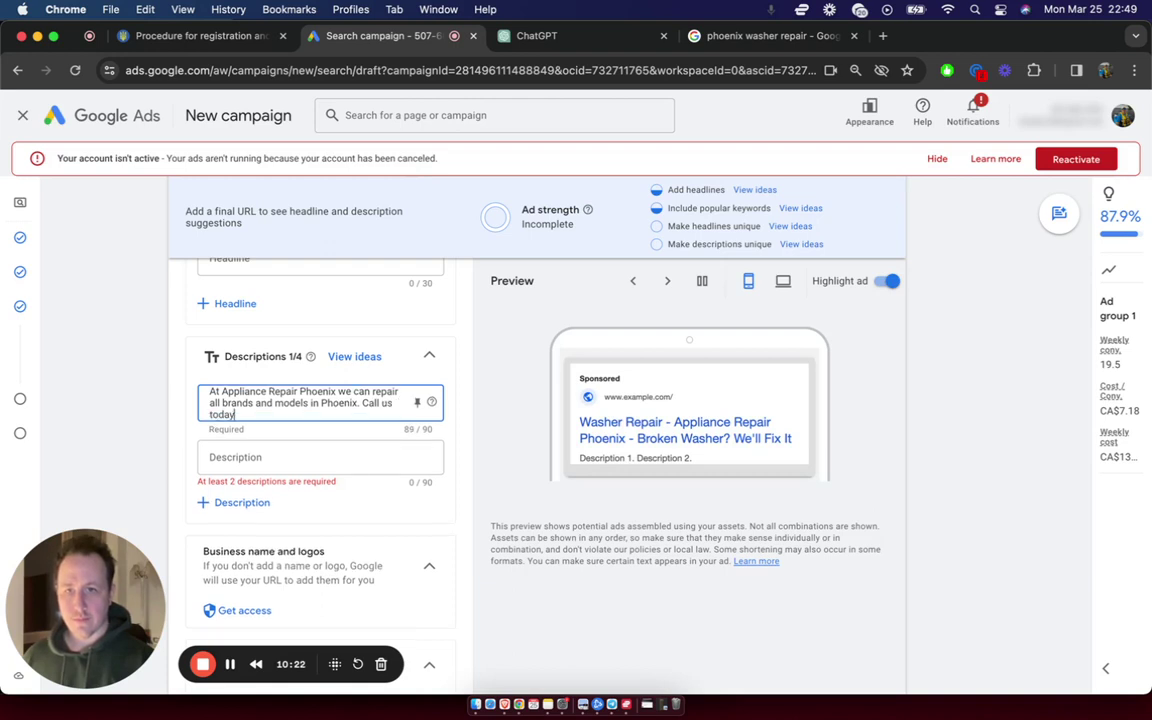
type(".")
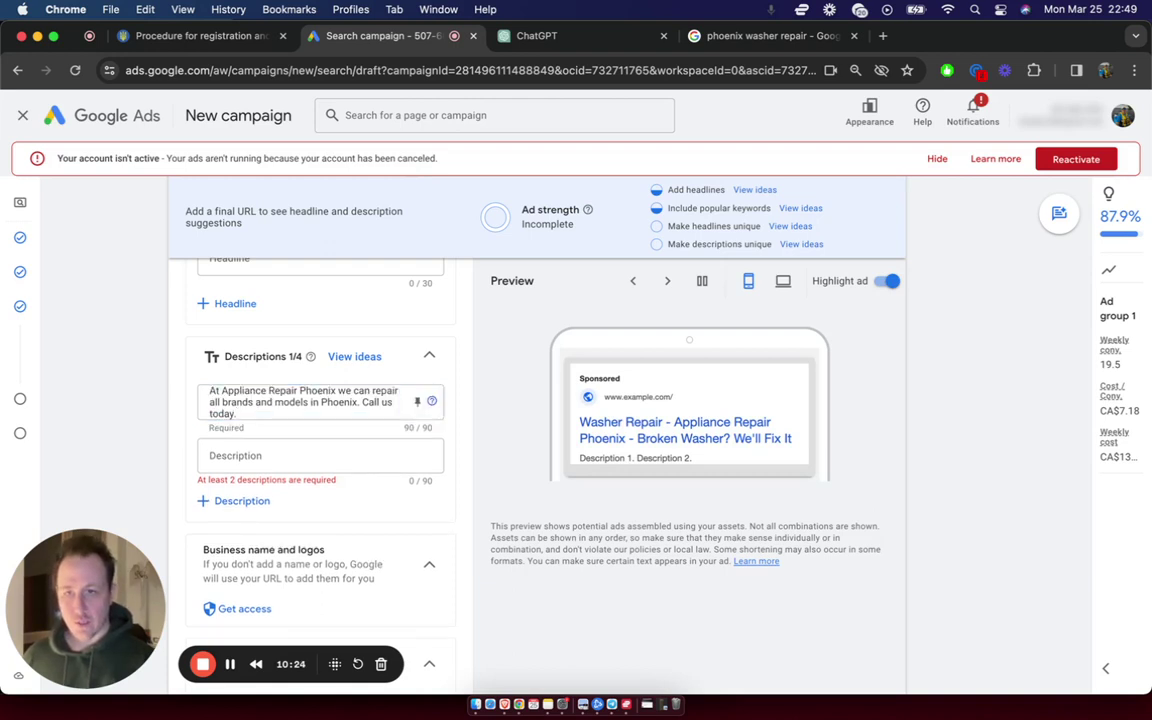
- Write the second description: 'Is your washer broken in Phoenix? Give us a call today and we'll be right over to fix it.'
left_click(300, 455)
type("Is you")
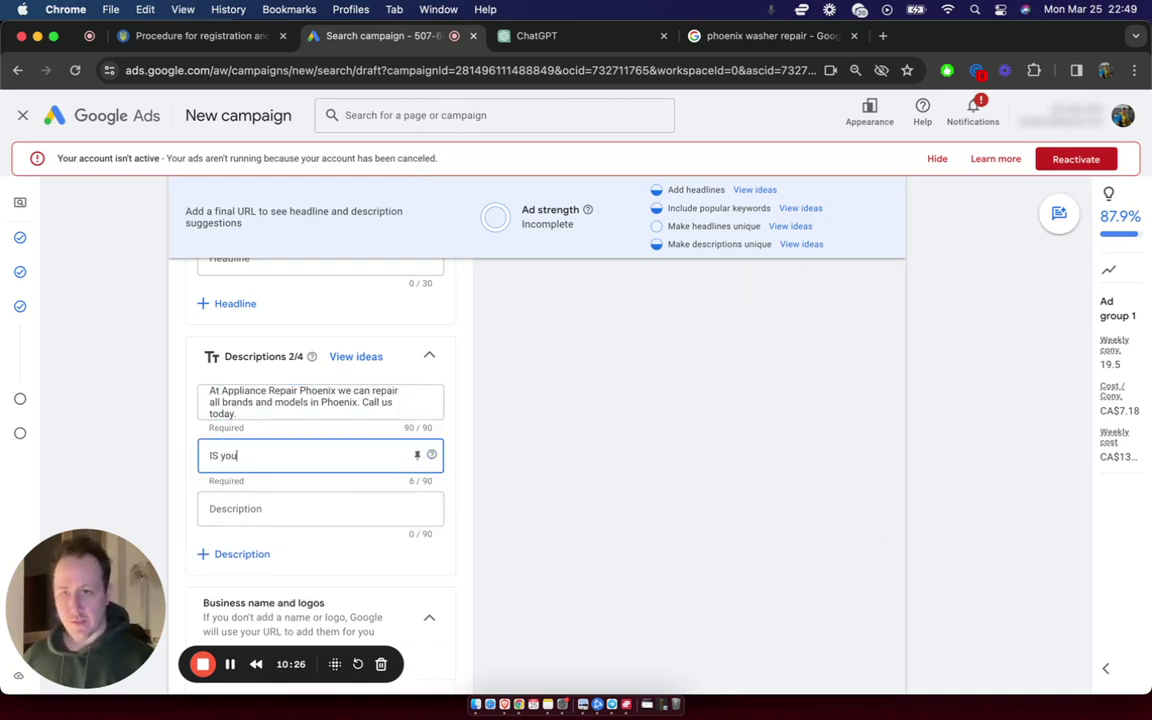
key("BackSpace")
key("BackSpace")
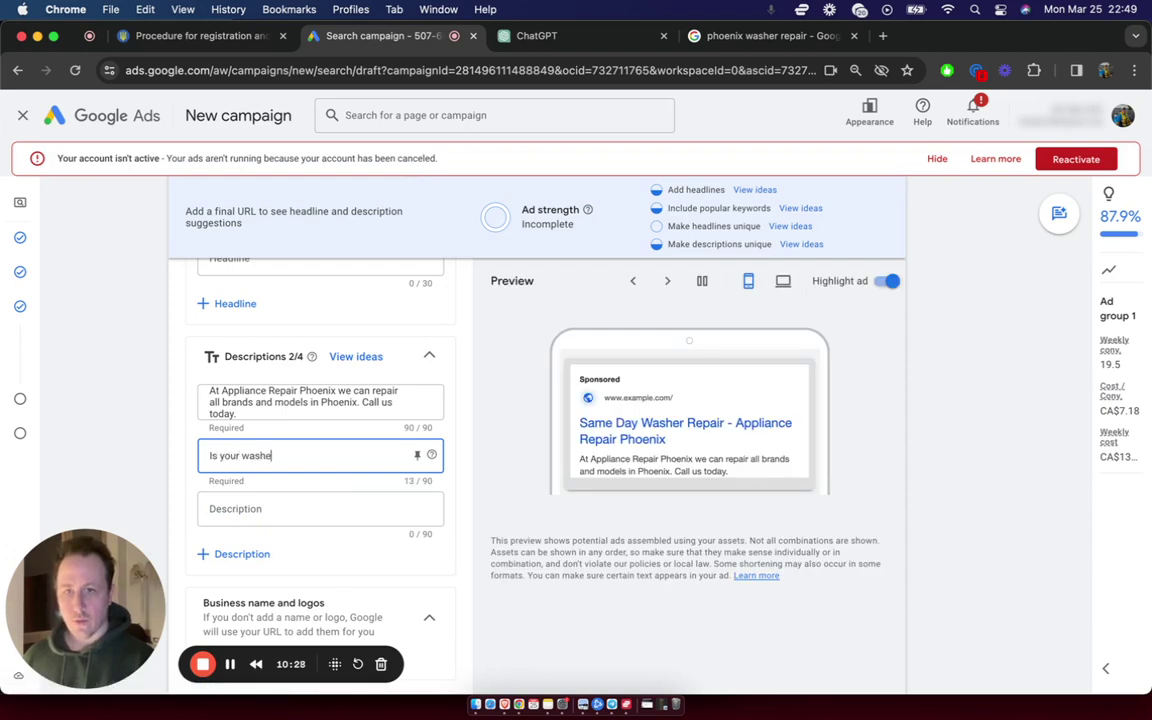
type("our washer broken in Phoen")
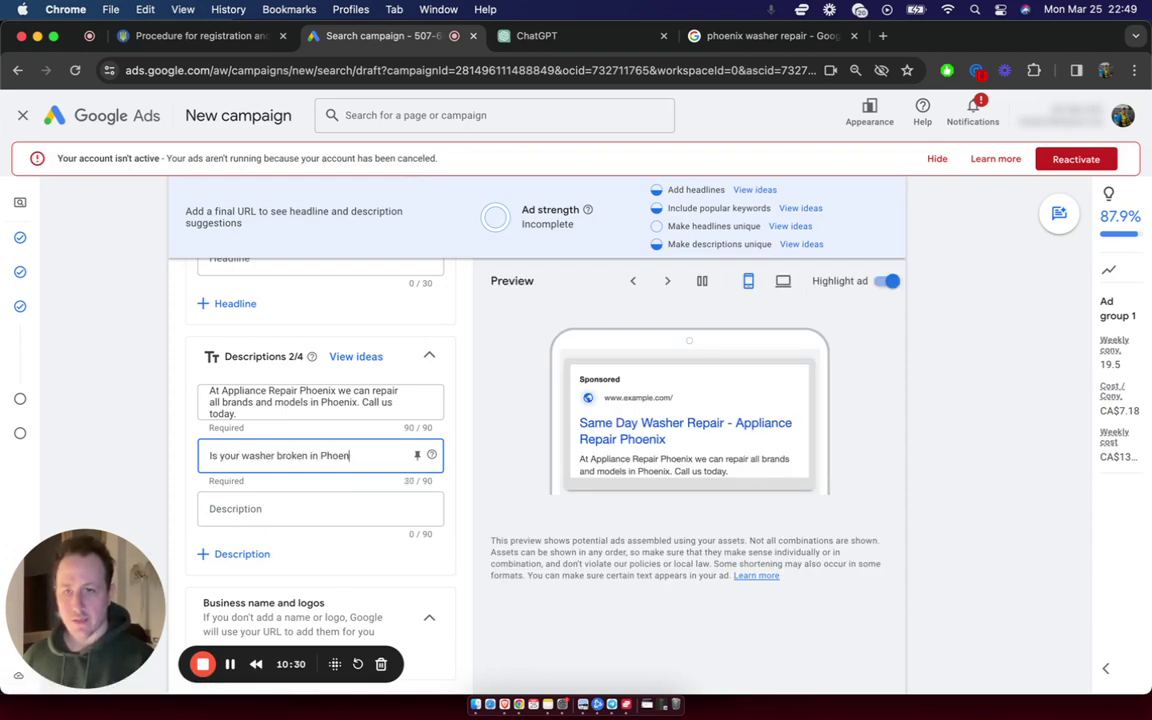
type("ix? Give us a c")
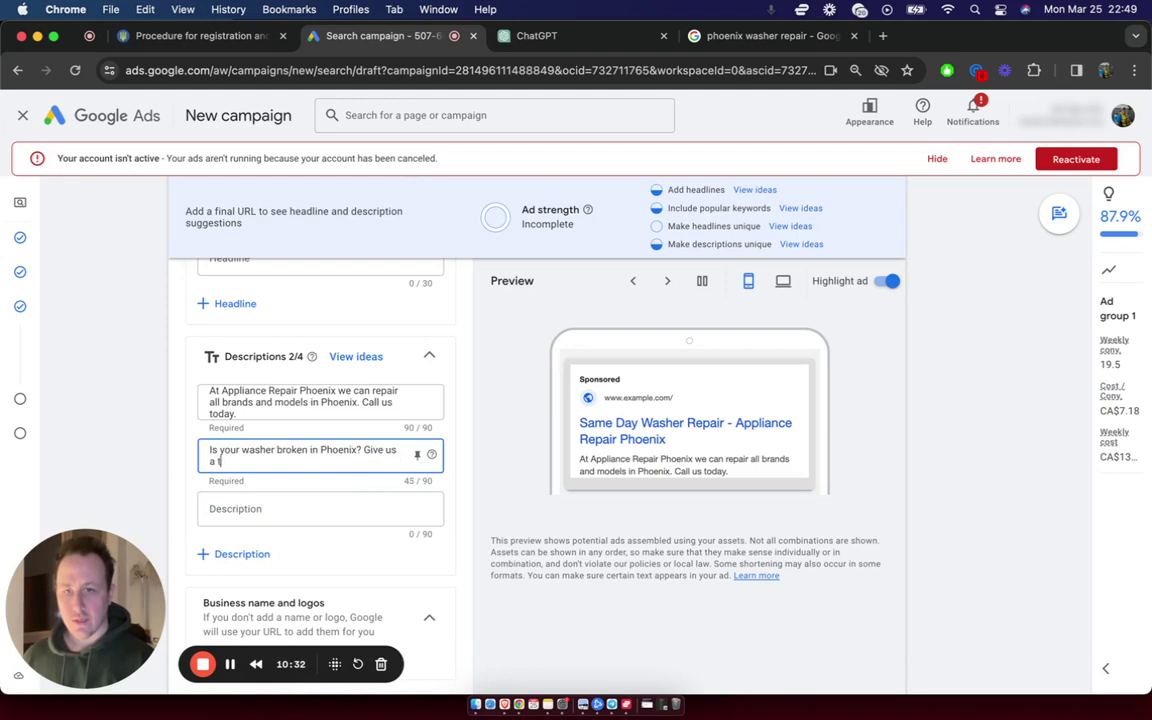
type("all today and w")
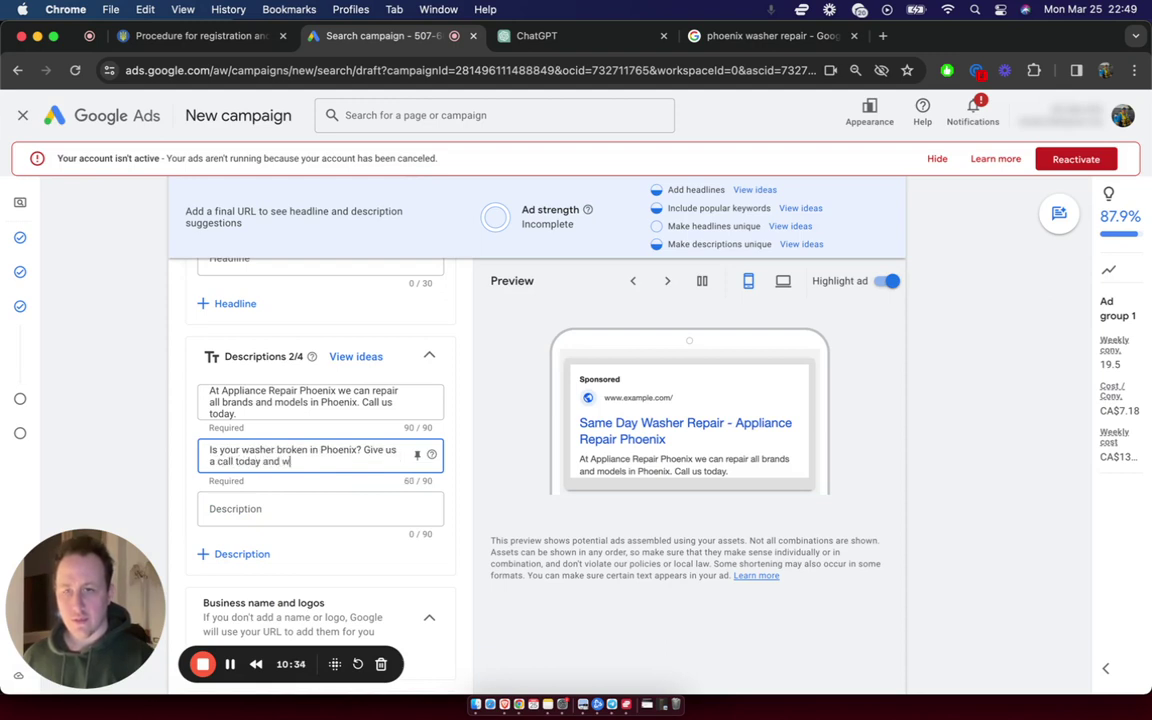
type("e'll be right over to fix it.")
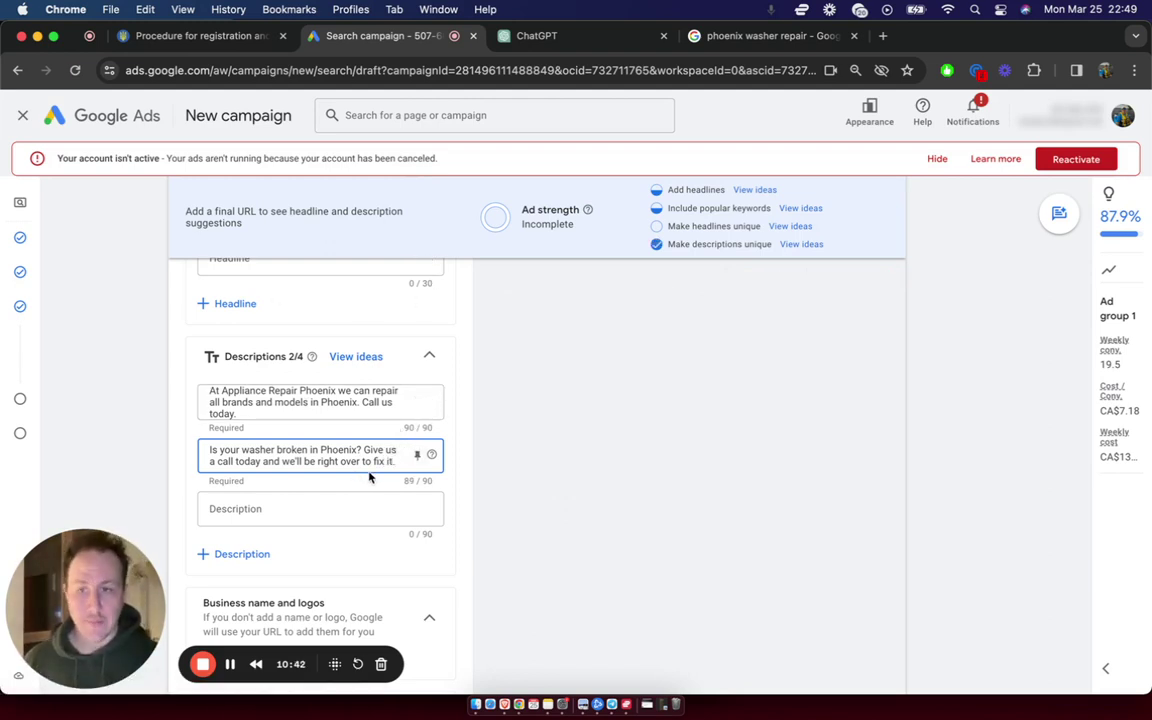
- Check the sitelinks panel and asset library, then close them without adding sitelinks
left_click(151, 398)
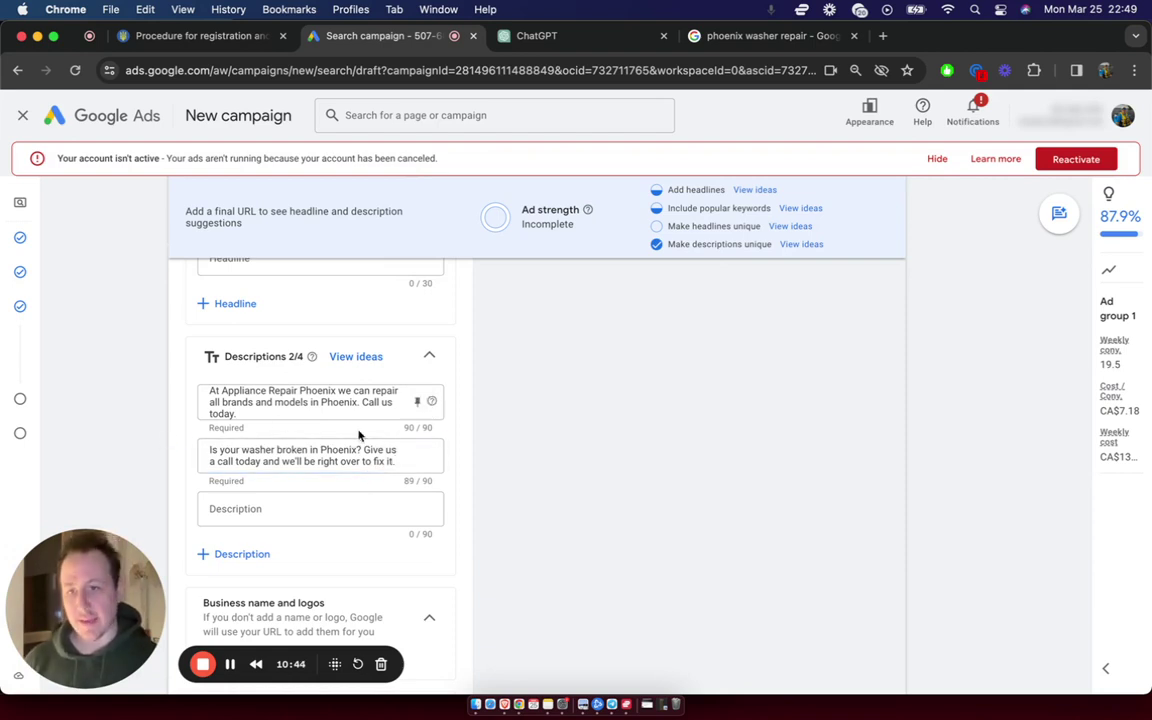
scroll(450, 420, "down", 5)
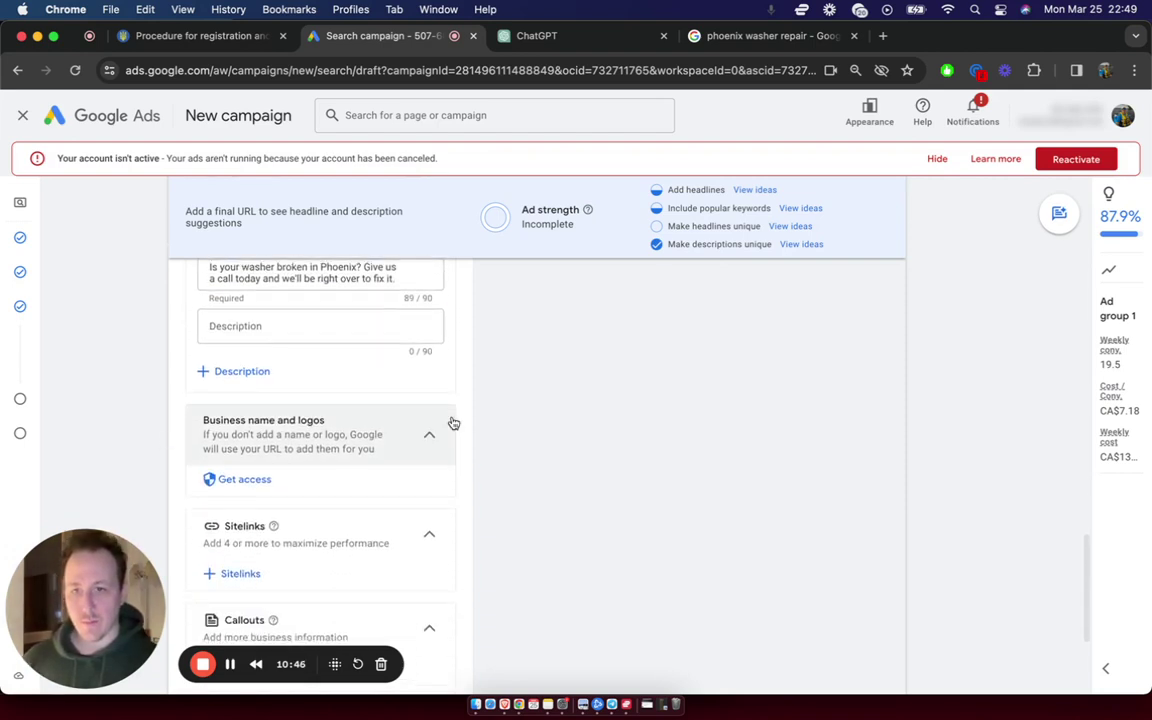
scroll(300, 420, "down", 1)
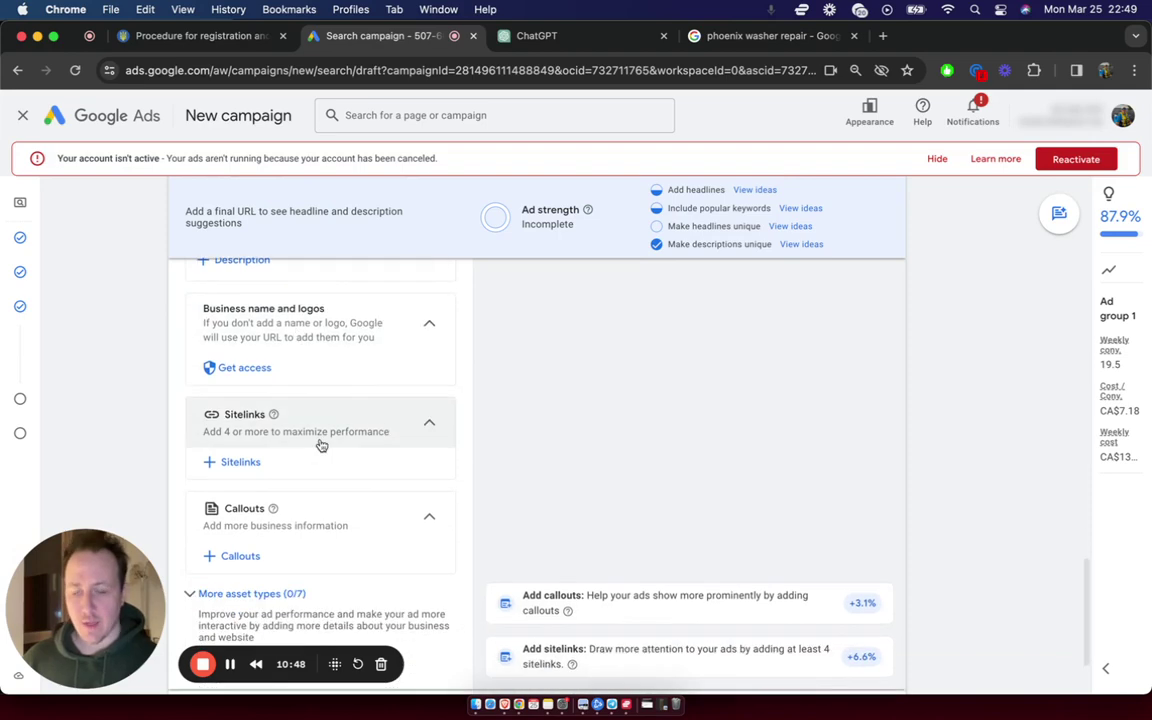
left_click(245, 462)
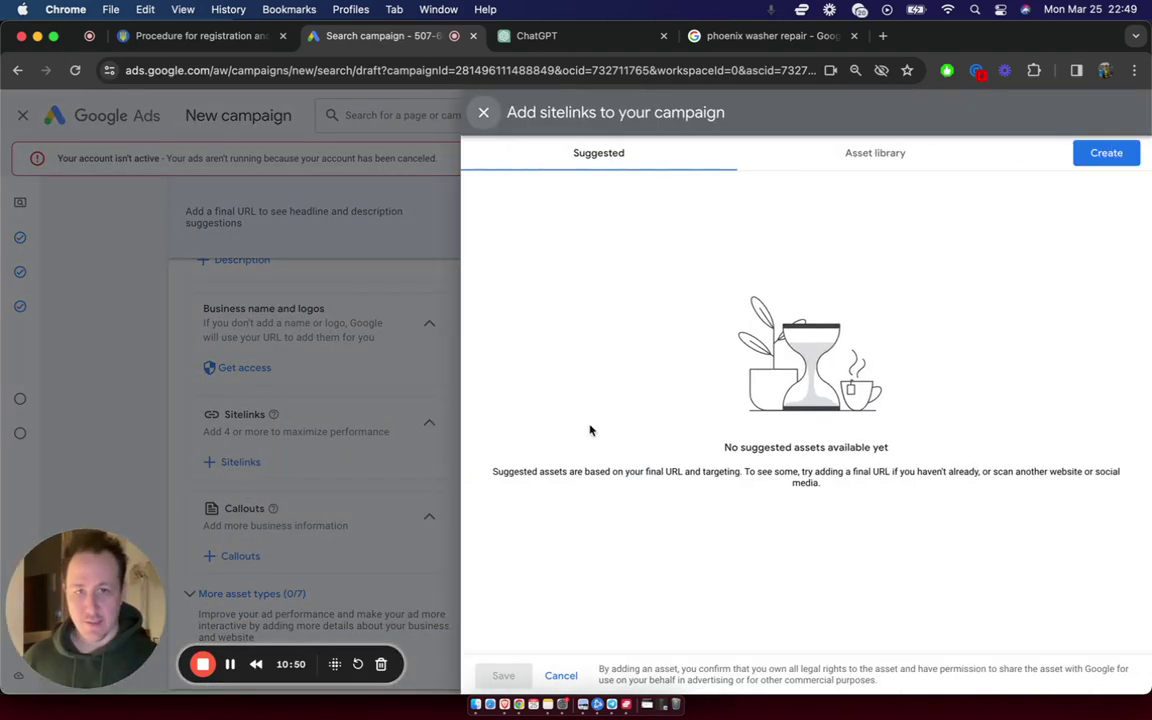
left_click(862, 152)
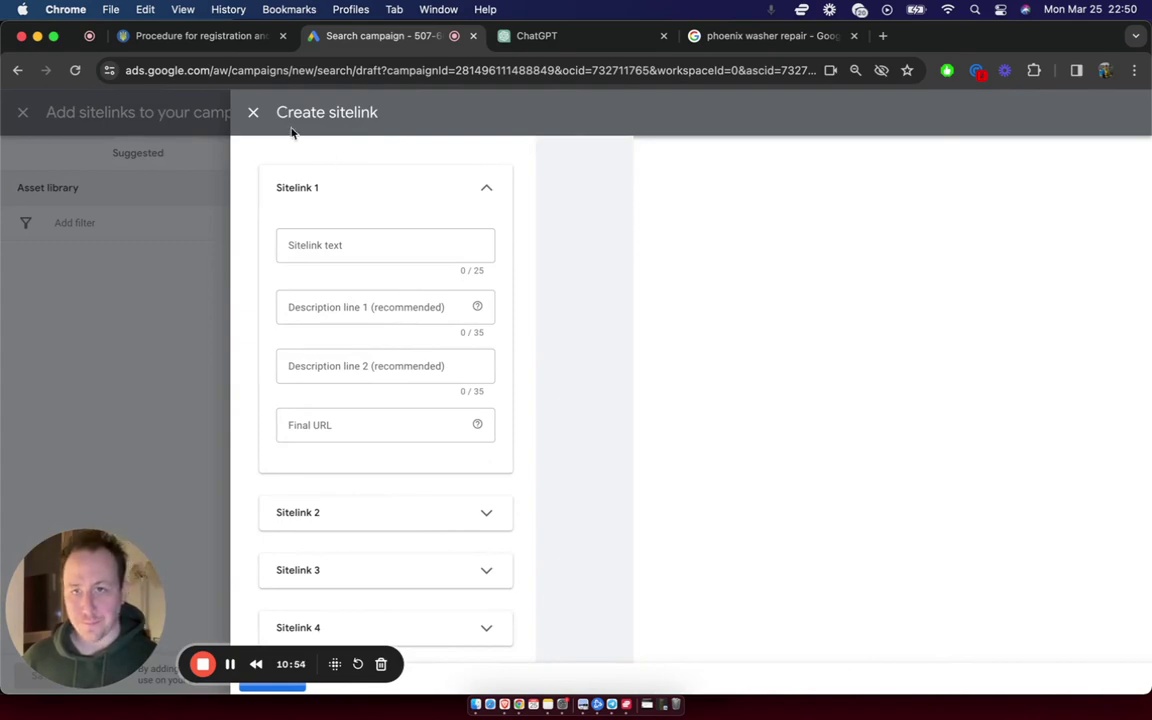
left_click(253, 113)
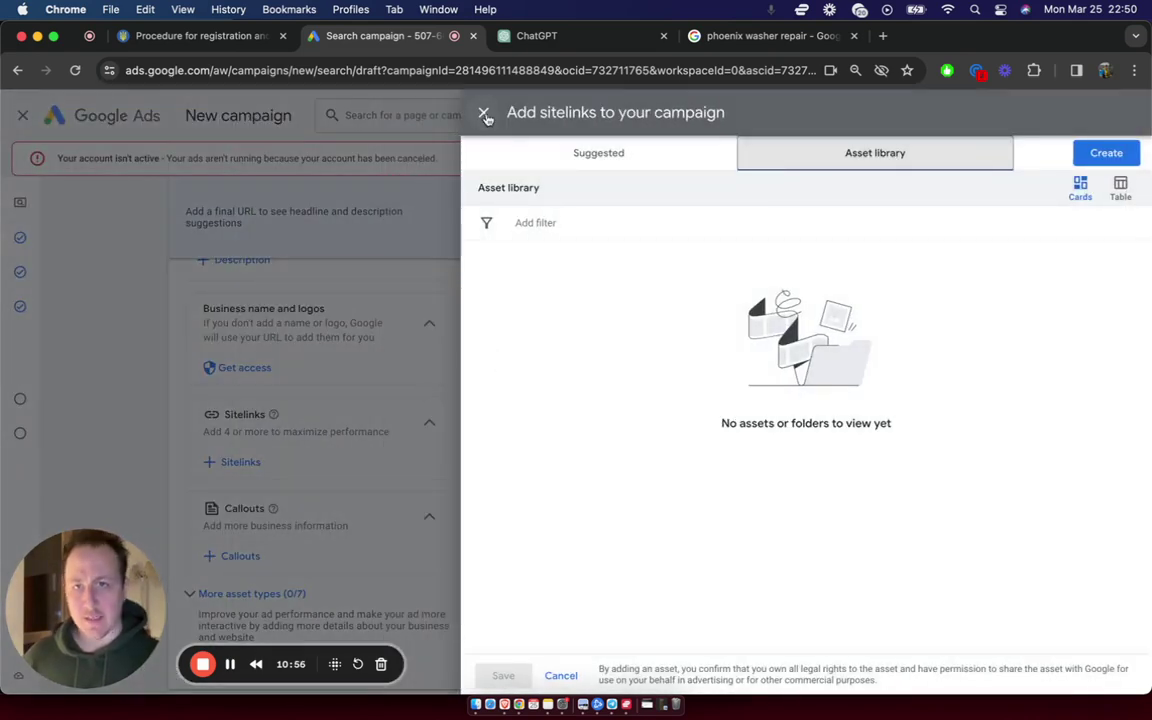
left_click(484, 113)
- Hide the inactive-account warning banner
scroll(360, 470, "down", 3)
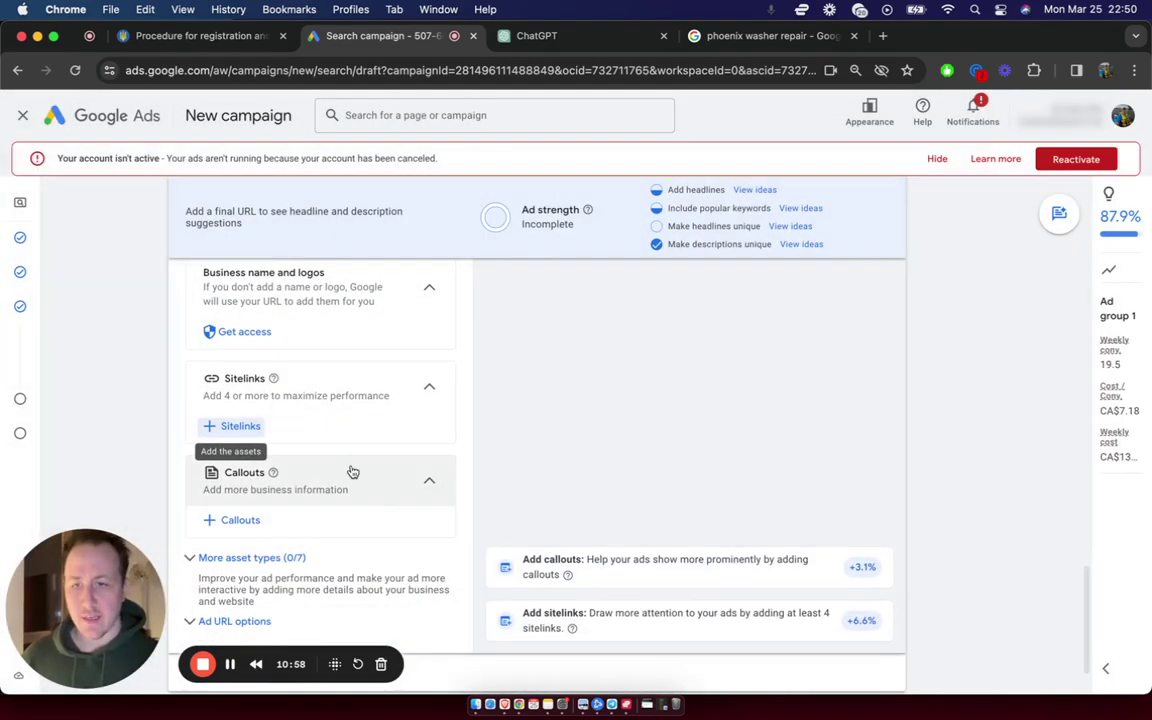
scroll(362, 477, "down", 1)
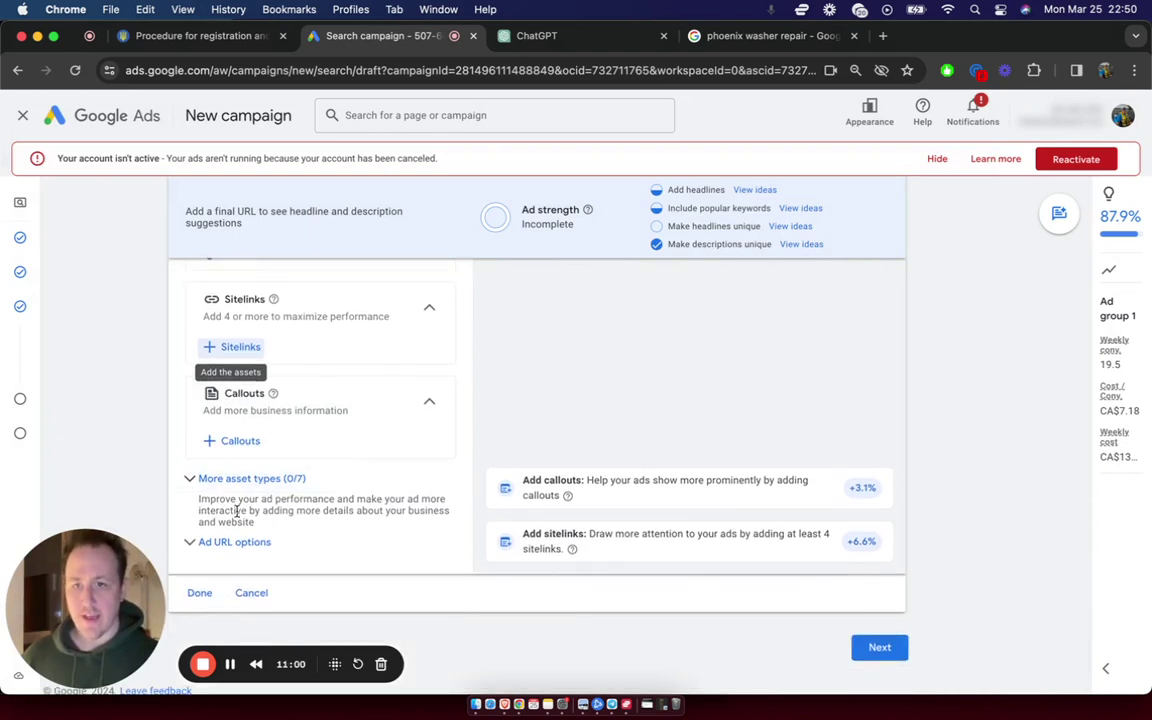
scroll(381, 489, "down", 1)
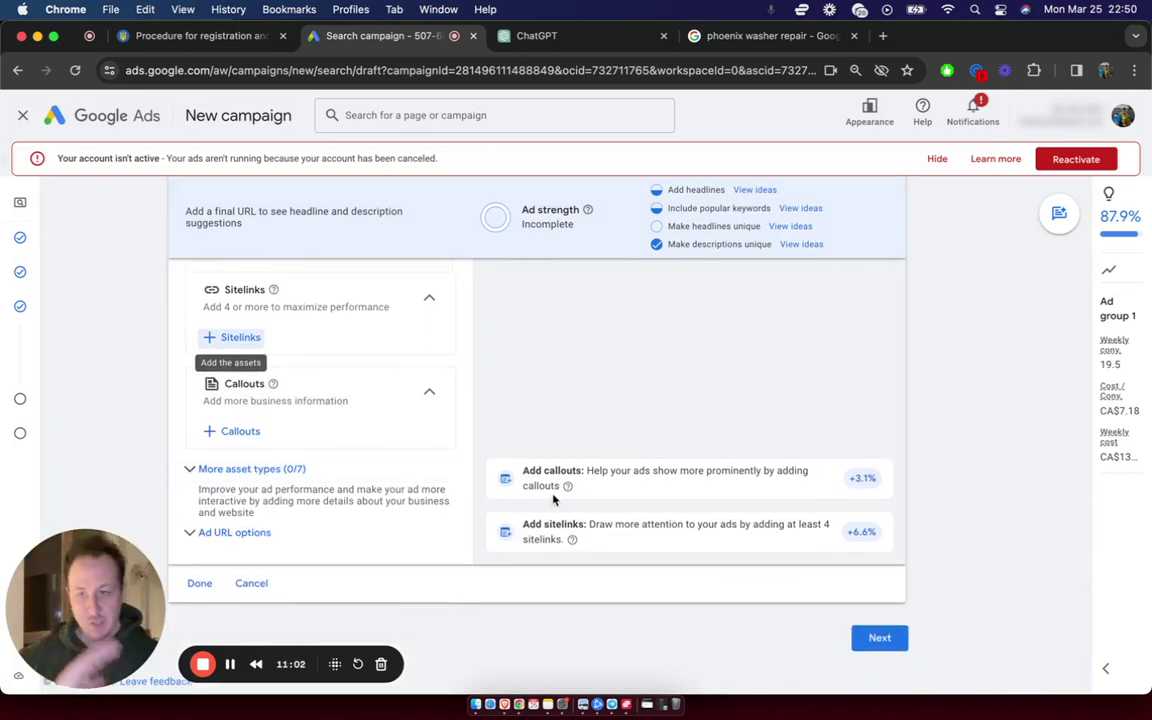
left_click(939, 161)
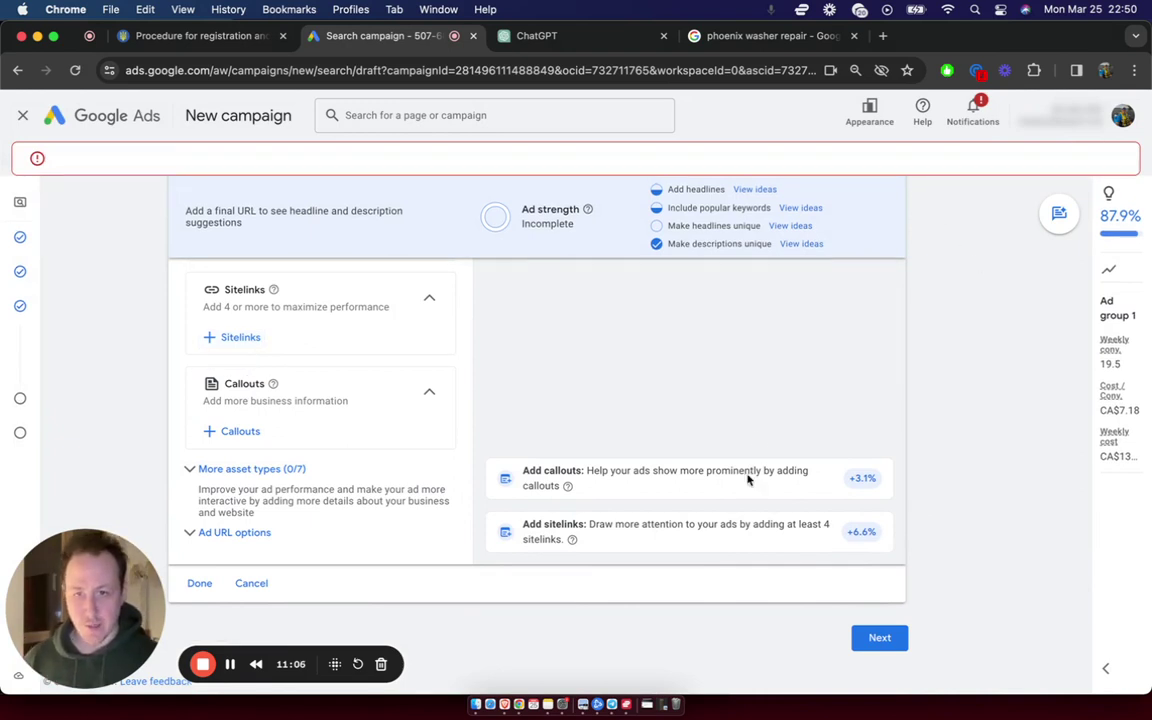
- On the Budget step, replace CA$19.99 with a custom CA$30.00 average daily budget
left_click(869, 649)
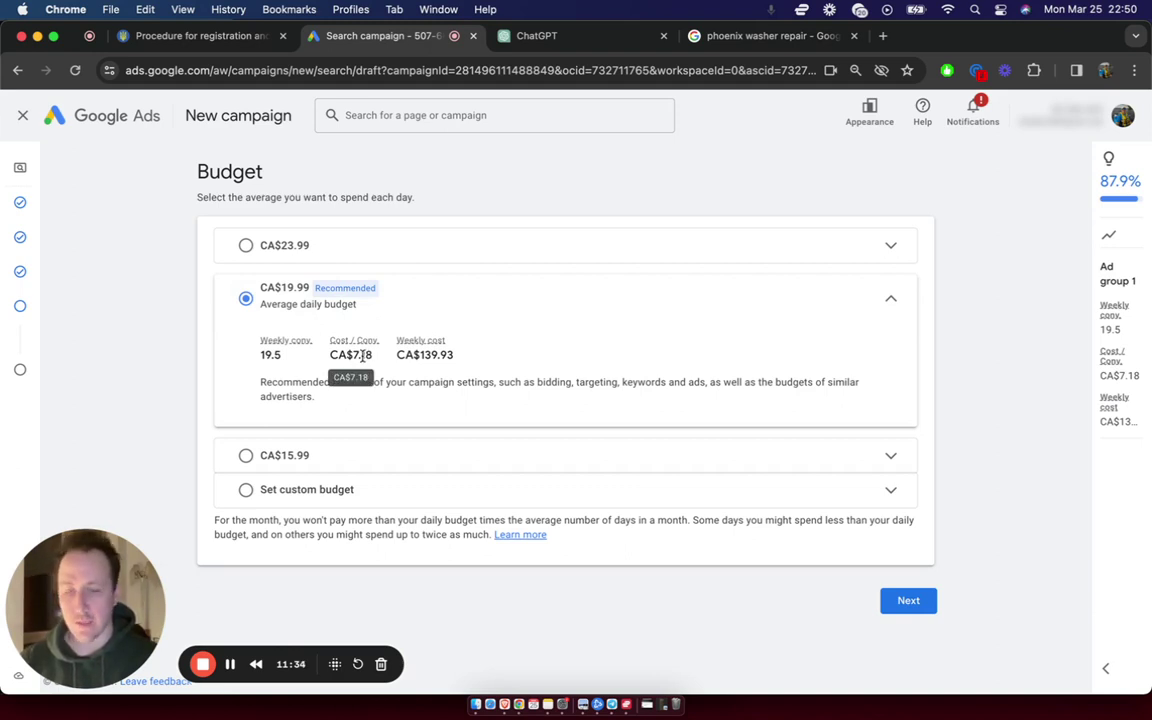
mouse_move(340, 340)
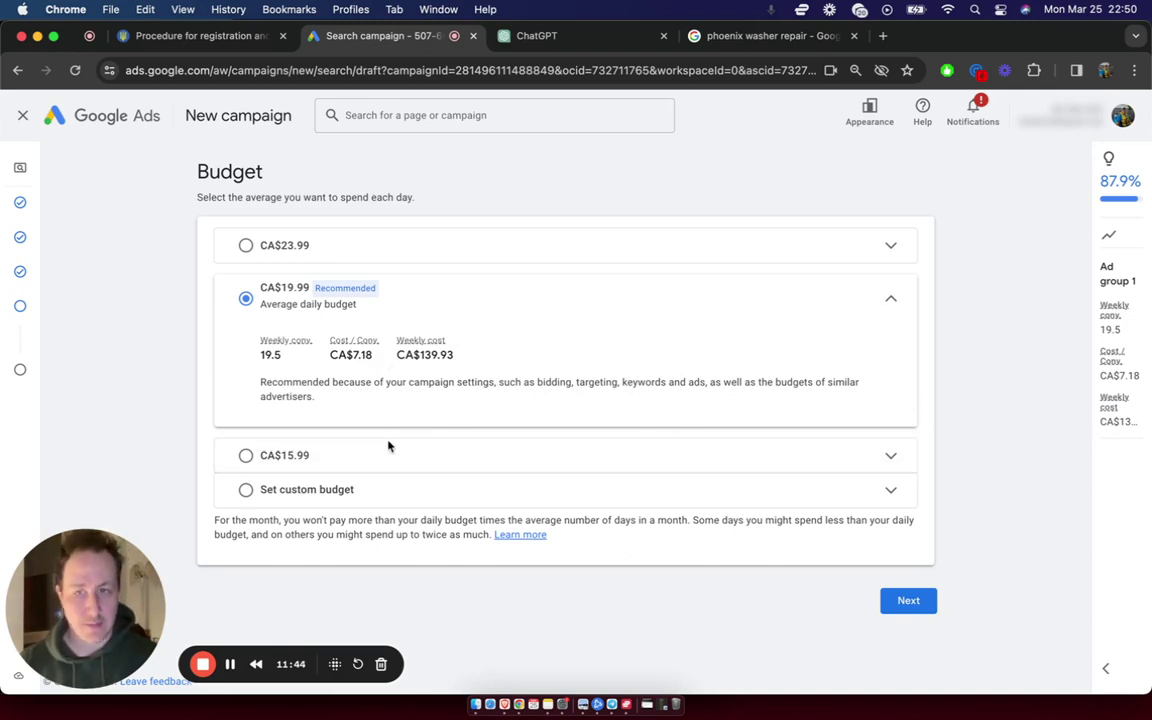
left_click(423, 487)
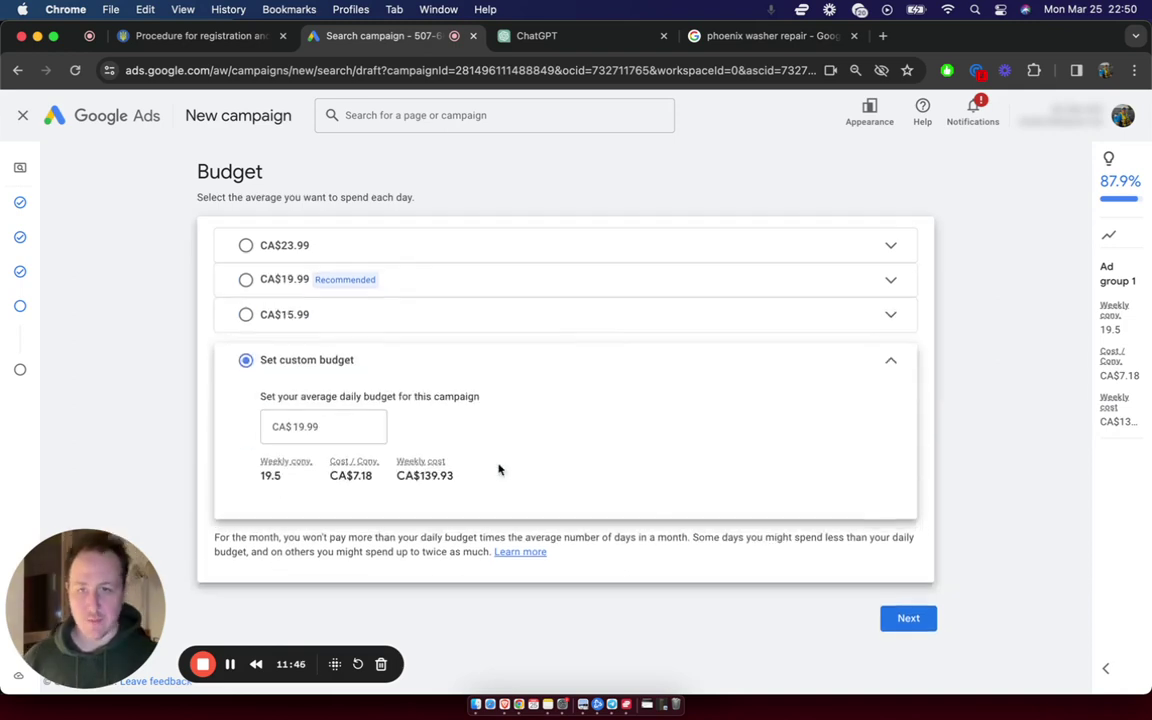
left_click(358, 429)
key("super+a")
type("30.00")
left_click(527, 468)
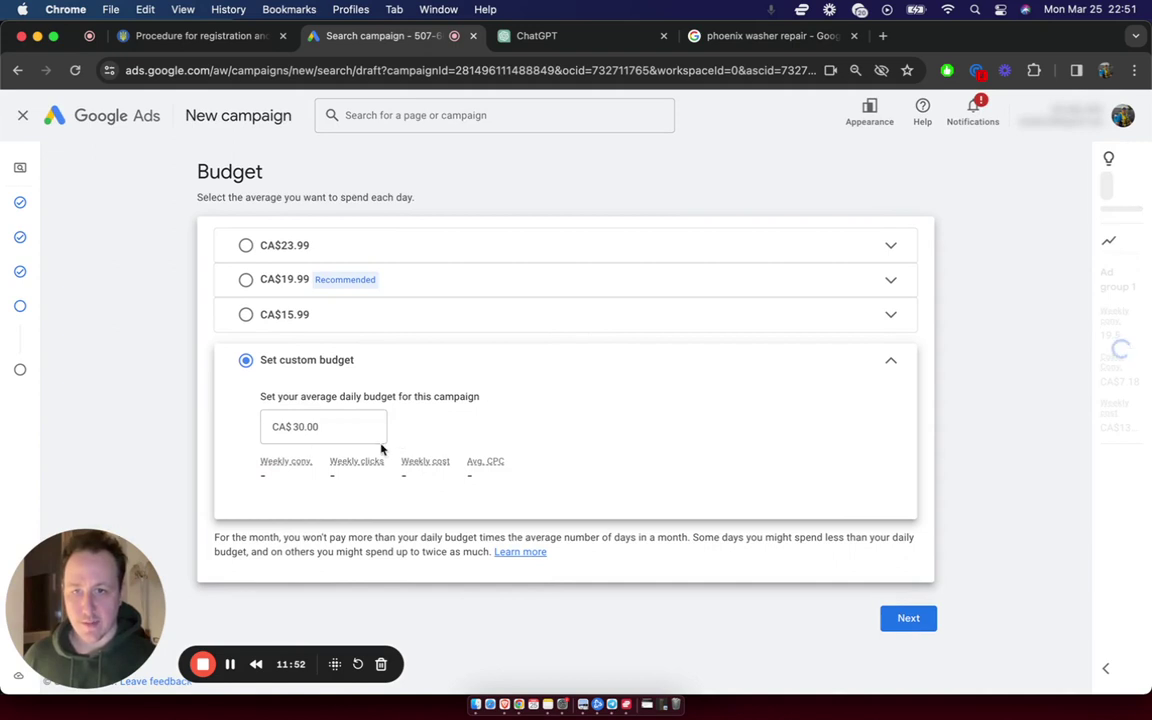
left_click(355, 438)
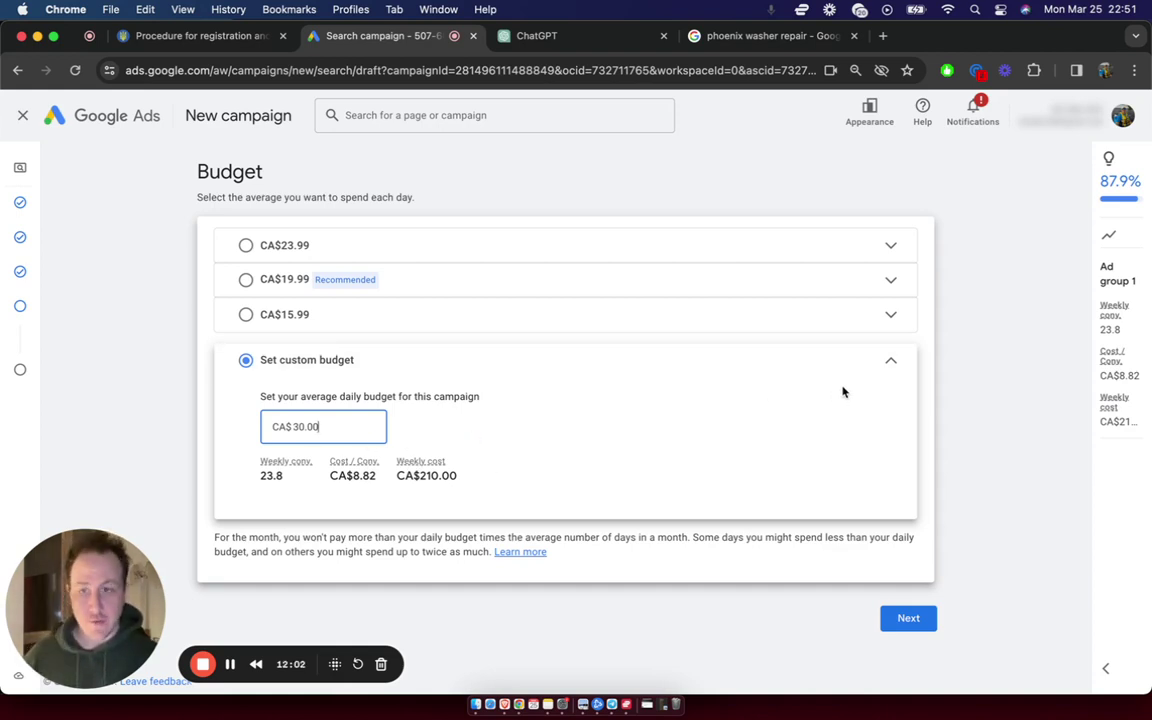
- Advance to the campaign review page, skipping the 'Confirm it's you' identity prompt
left_click(878, 361)
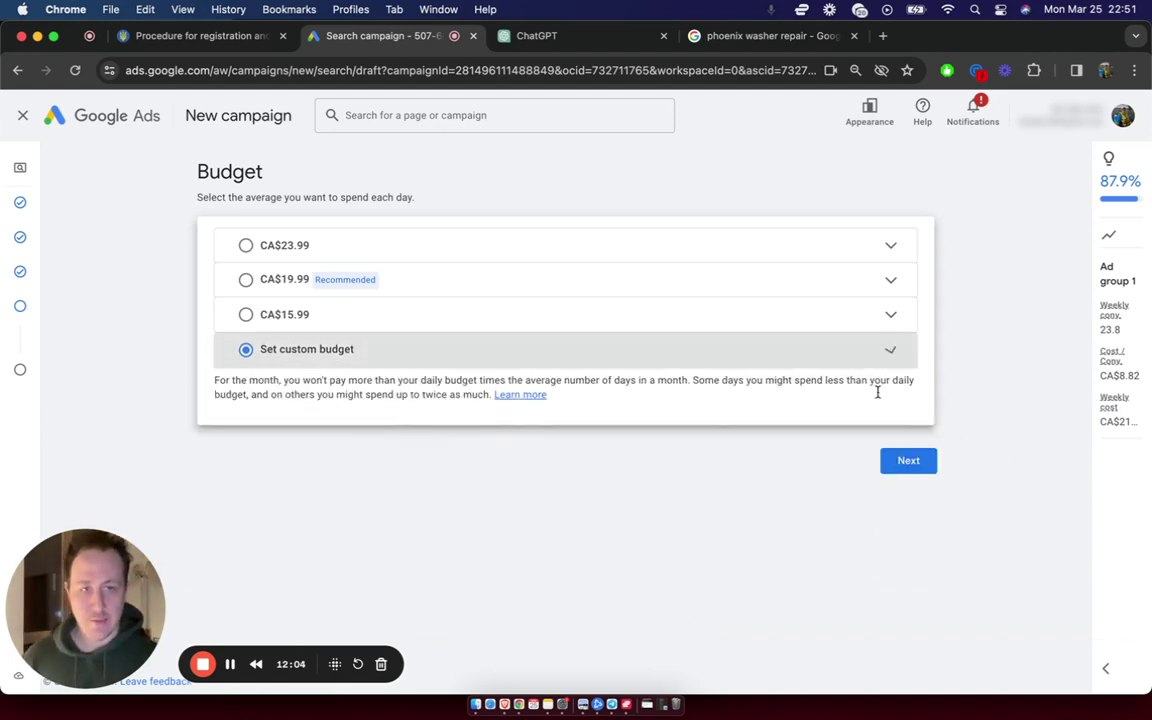
left_click(900, 466)
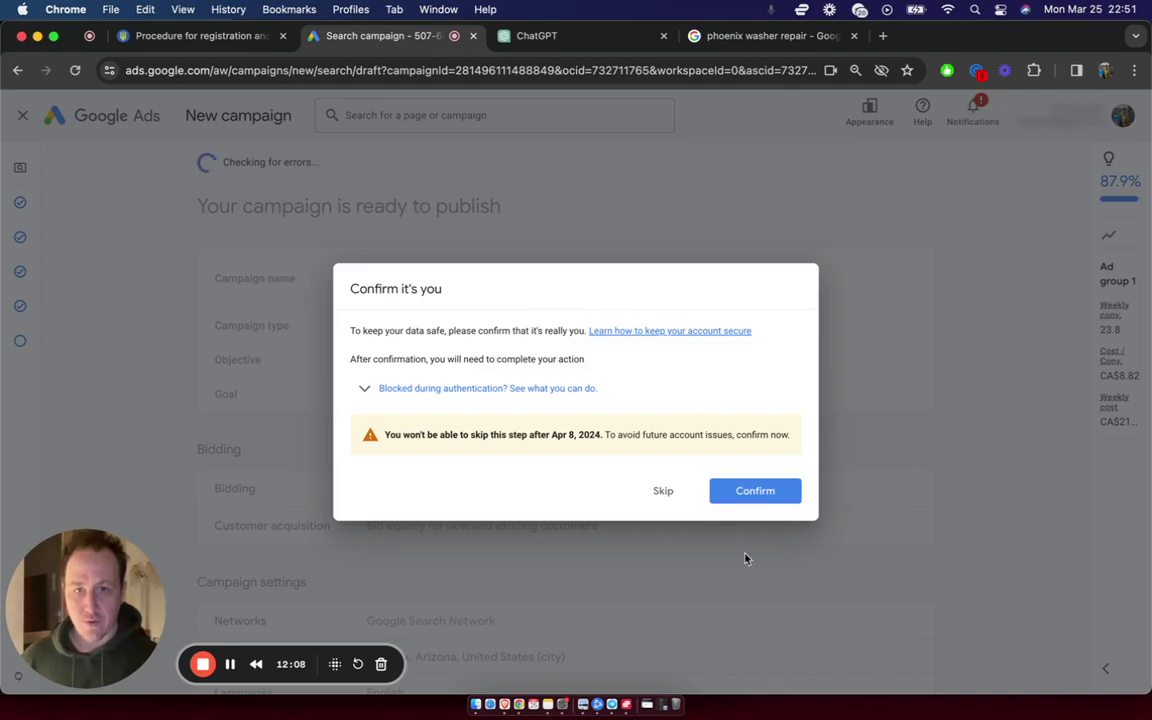
left_click(652, 497)
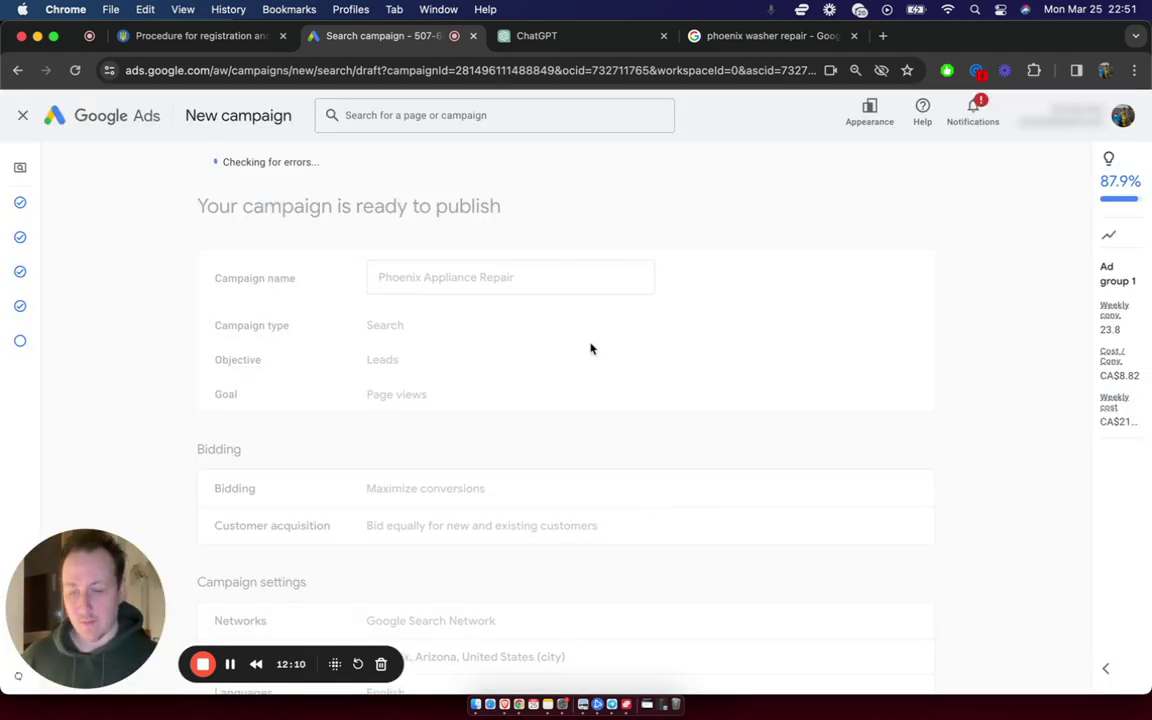